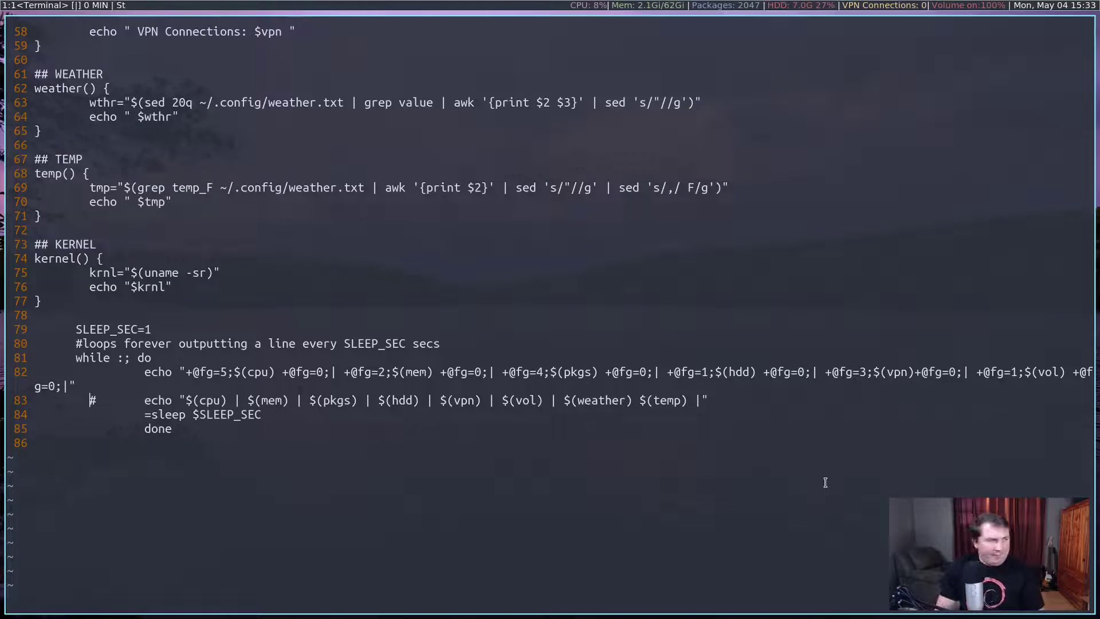
Step: Close the baraction.sh script in vim and open .spectrwm.conf for editing
{"action": "type", "text": "q"}
{"action": "key", "text": "Return"}
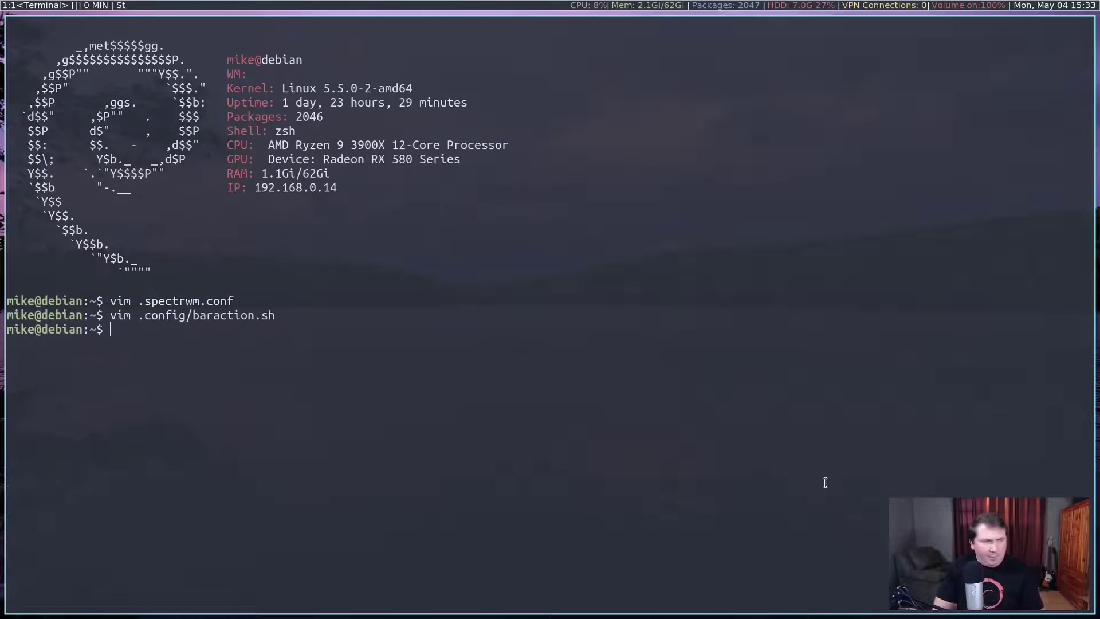
{"action": "key", "text": "Up"}
{"action": "key", "text": "Up"}
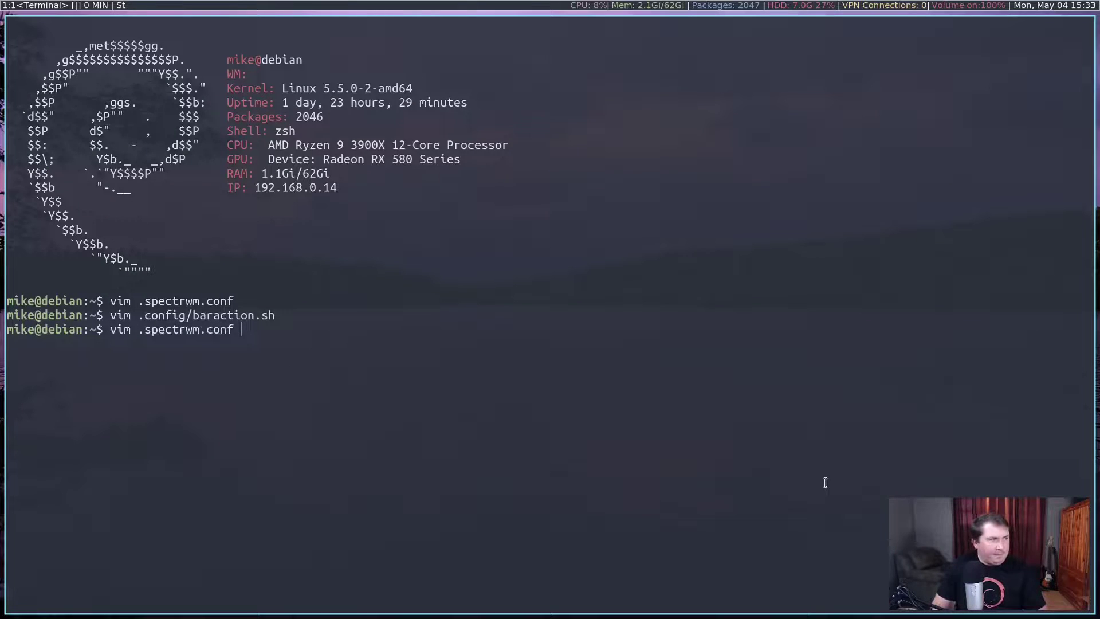
{"action": "key", "text": "Return"}
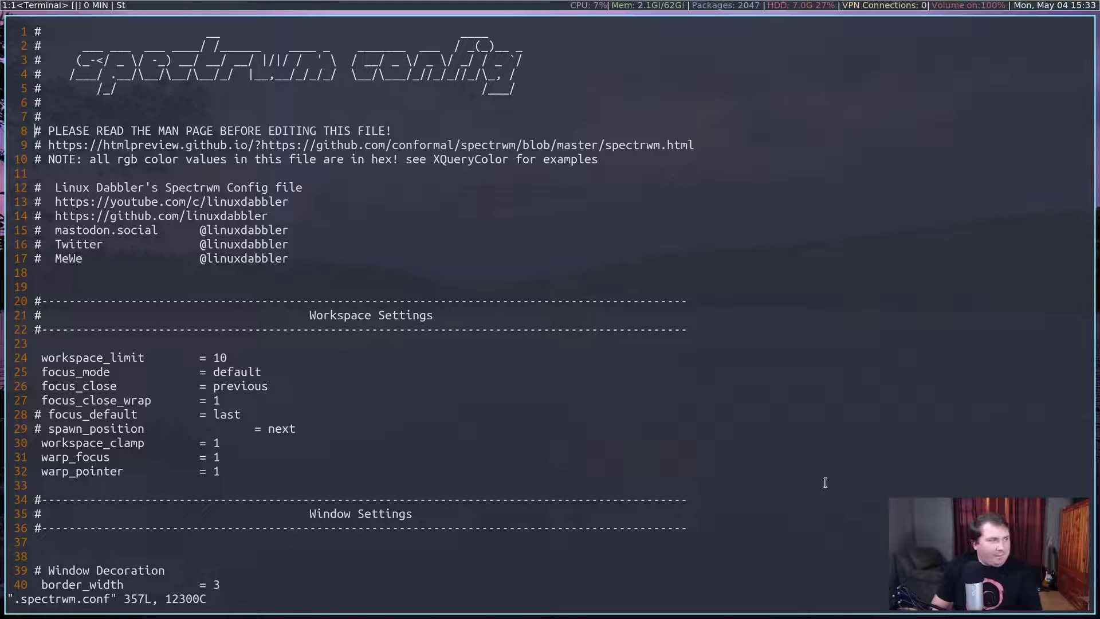
Step: Go to the bar_enabled line in the Bar Settings section of the spectrwm configuration
{"action": "key", "text": "j"}
{"action": "key", "text": "j"}
{"action": "key", "text": "j"}
{"action": "key", "text": "j"}
{"action": "key", "text": "j"}
{"action": "key", "text": "j"}
{"action": "key", "text": "j"}
{"action": "key", "text": "j"}
{"action": "key", "text": "j"}
{"action": "key", "text": "j"}
{"action": "key", "text": "j"}
{"action": "key", "text": "j"}
{"action": "key", "text": "j"}
{"action": "key", "text": "j"}
{"action": "key", "text": "j"}
{"action": "key", "text": "j"}
{"action": "key", "text": "j"}
{"action": "key", "text": "j"}
{"action": "key", "text": "j"}
{"action": "key", "text": "j"}
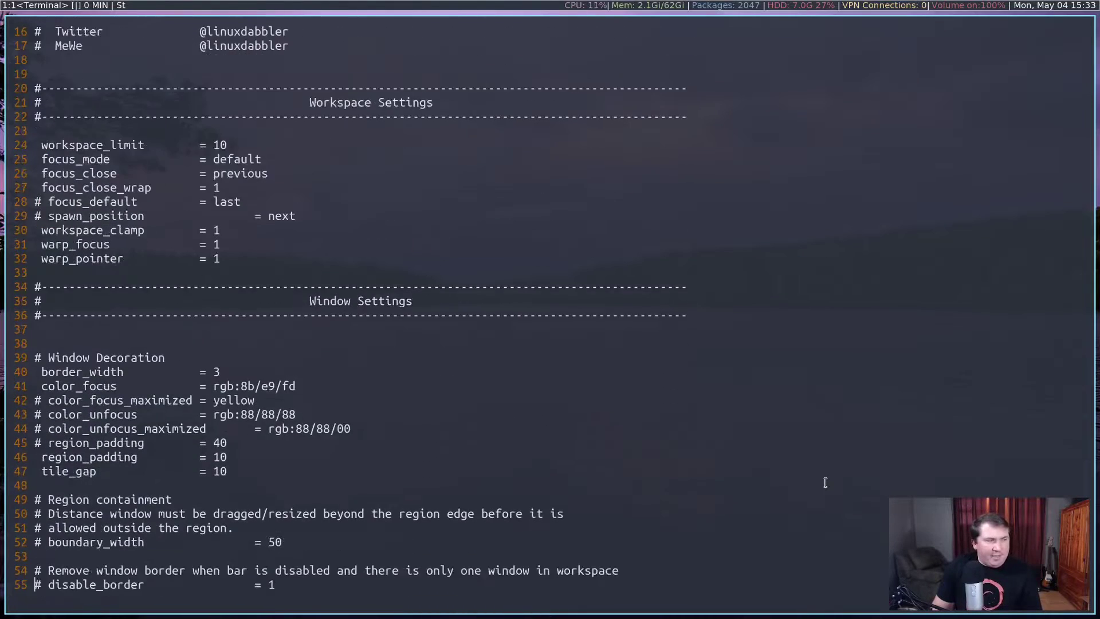
{"action": "key", "text": "j"}
{"action": "key", "text": "j"}
{"action": "key", "text": "j"}
{"action": "key", "text": "j"}
{"action": "key", "text": "j"}
{"action": "key", "text": "j"}
{"action": "key", "text": "j"}
{"action": "key", "text": "j"}
{"action": "key", "text": "j"}
{"action": "key", "text": "j"}
{"action": "key", "text": "j"}
{"action": "key", "text": "j"}
{"action": "key", "text": "j"}
{"action": "key", "text": "j"}
{"action": "key", "text": "j"}
{"action": "key", "text": "j"}
{"action": "key", "text": "j"}
{"action": "key", "text": "j"}
{"action": "key", "text": "j"}
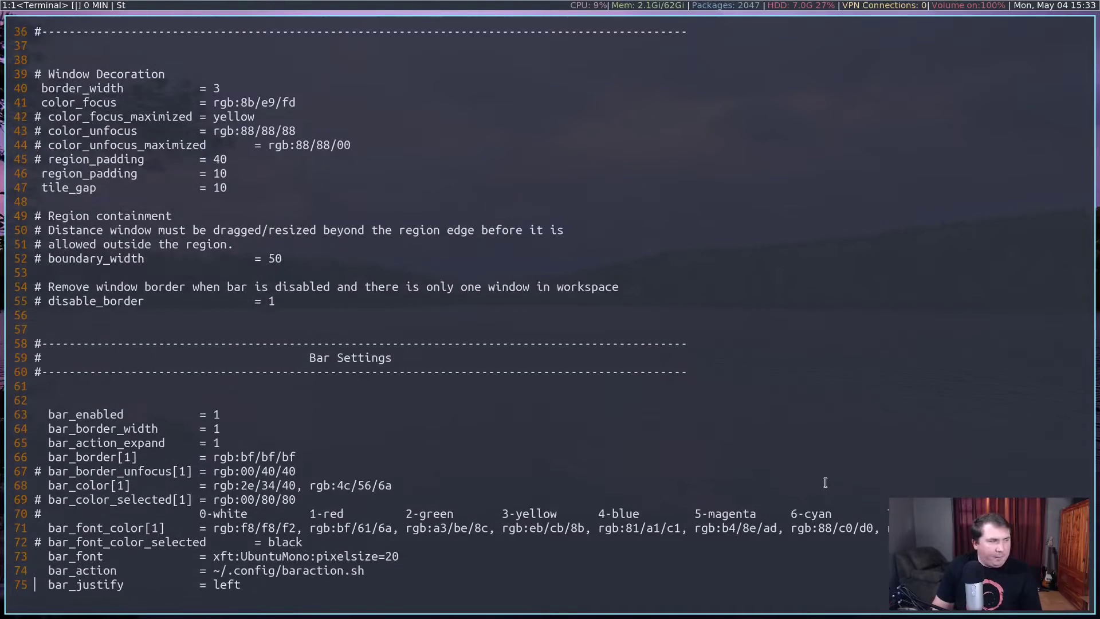
{"action": "key", "text": "k"}
{"action": "key", "text": "k"}
{"action": "key", "text": "k"}
{"action": "key", "text": "k"}
{"action": "key", "text": "k"}
{"action": "key", "text": "k"}
{"action": "key", "text": "k"}
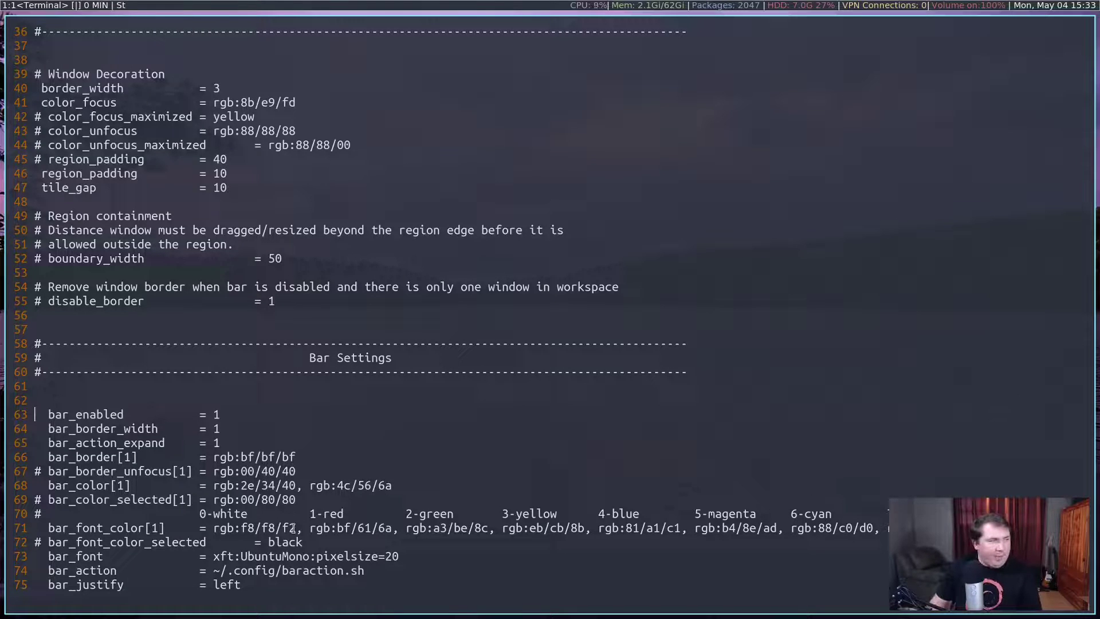
Step: Examine the bar_border_width and bar_action_expand settings, highlighting each line
{"action": "left_click_drag", "start_coordinate": [43, 428], "coordinate": [221, 428]}
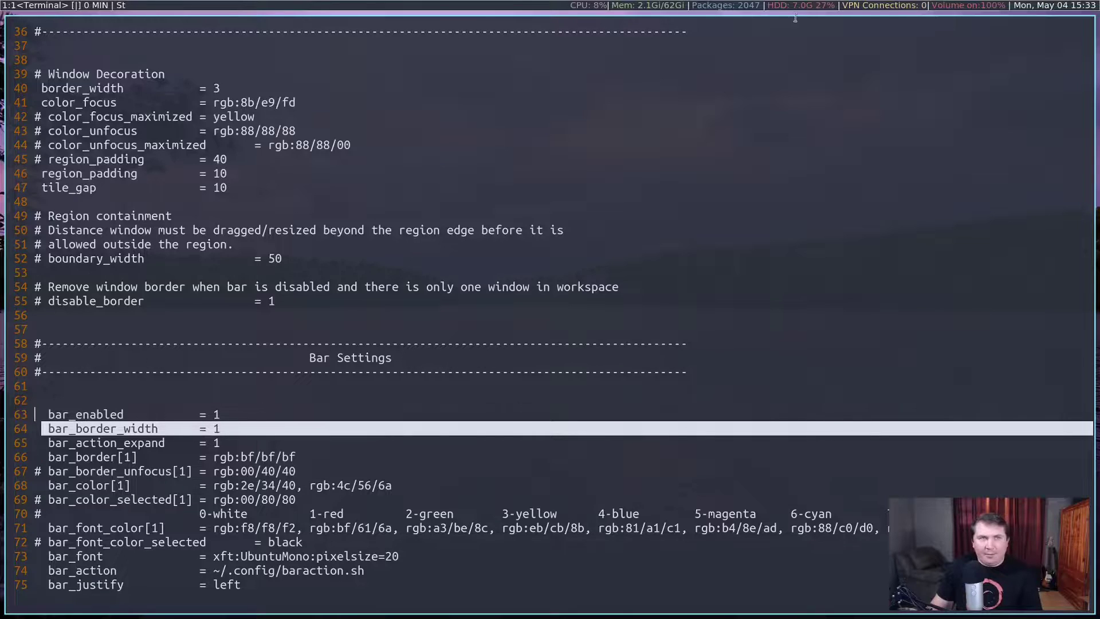
{"action": "left_click", "coordinate": [113, 453]}
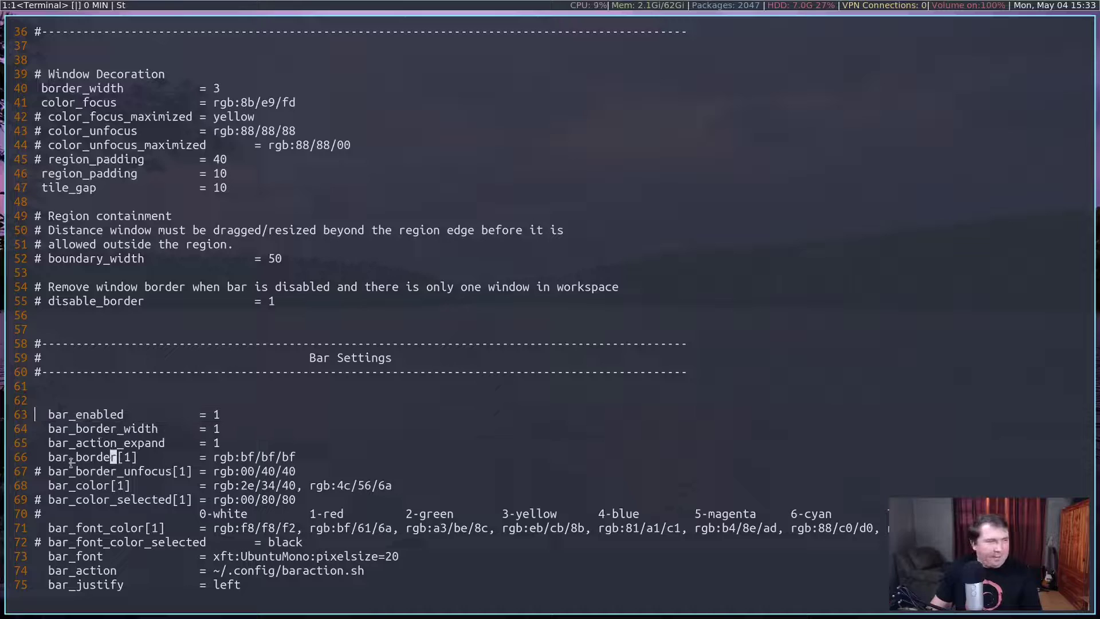
{"action": "left_click_drag", "start_coordinate": [46, 447], "coordinate": [219, 444]}
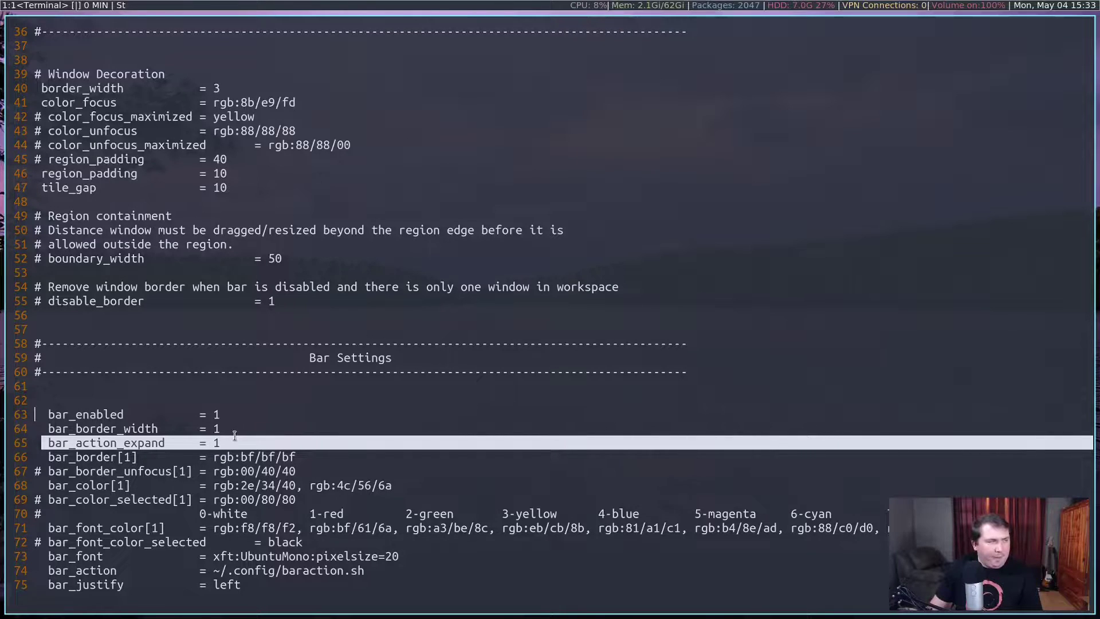
{"action": "left_click", "coordinate": [50, 444]}
{"action": "left_click_drag", "start_coordinate": [60, 440], "coordinate": [150, 444]}
{"action": "left_click", "coordinate": [149, 444]}
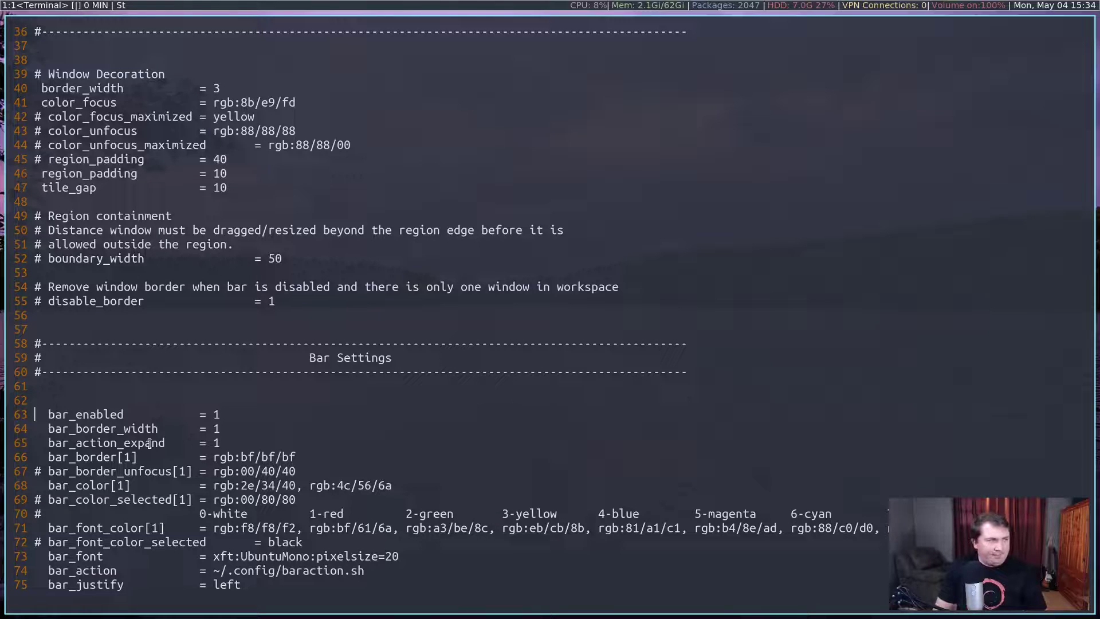
Step: Open a second terminal beside the configuration file and enlarge its text
{"action": "key", "text": "super+shift+Return"}
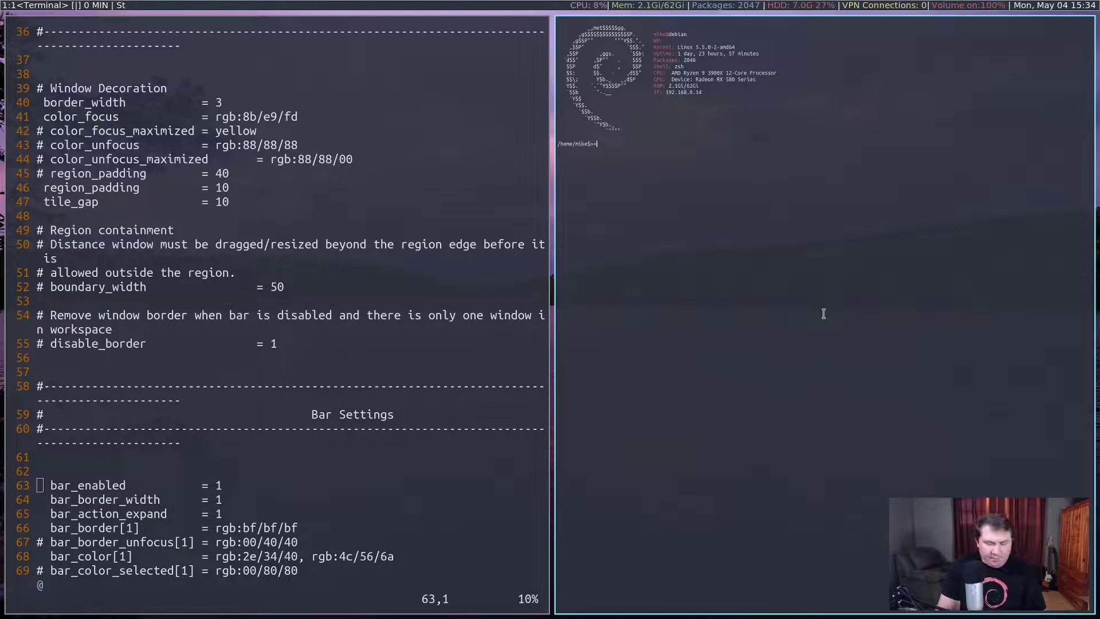
{"action": "key", "text": "ctrl+shift+Page_Up"}
{"action": "key", "text": "ctrl+shift+Page_Up"}
{"action": "key", "text": "ctrl+shift+Page_Up"}
{"action": "key", "text": "ctrl+shift+Page_Up"}
{"action": "key", "text": "ctrl+shift+Page_Up"}
{"action": "key", "text": "ctrl+shift+Page_Up"}
{"action": "key", "text": "ctrl+shift+Page_Up"}
{"action": "key", "text": "ctrl+shift+Page_Up"}
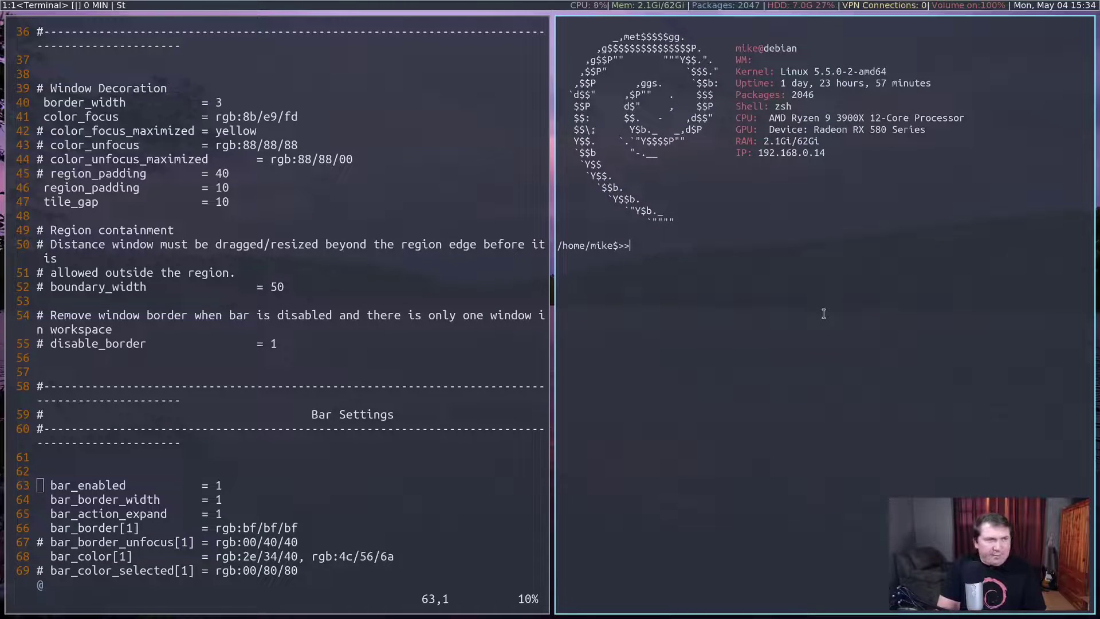
Step: Open the spectrwm manual page with man spectrwm and look up the bar_action_expand entry
{"action": "type", "text": "man spectrwm"}
{"action": "key", "text": "Return"}
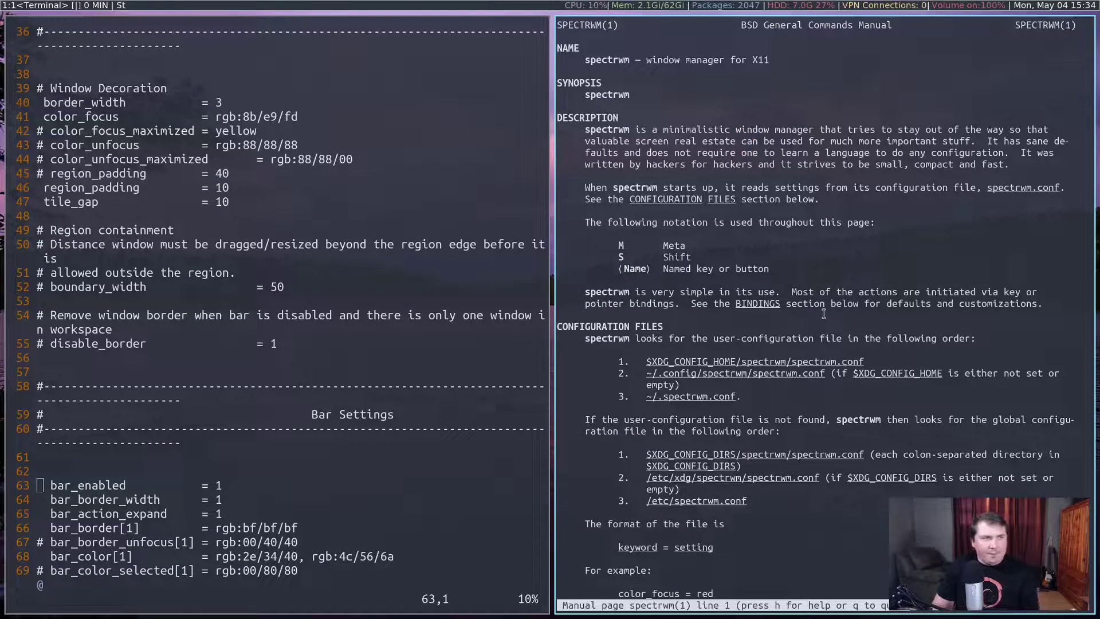
{"action": "scroll", "coordinate": [823, 314], "scroll_direction": "down", "scroll_amount": 20}
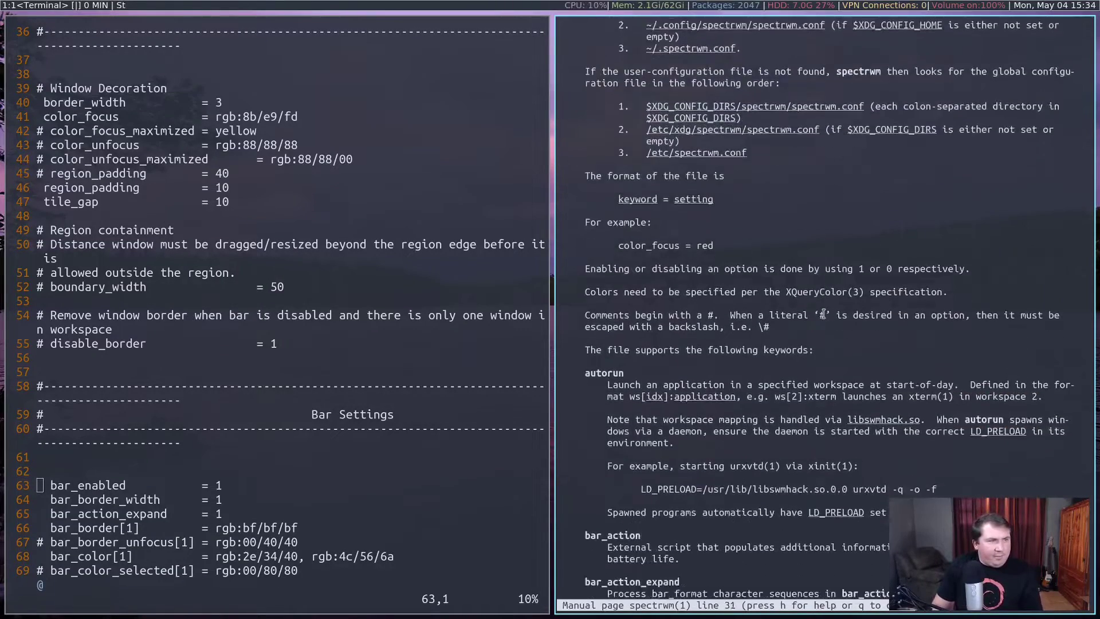
{"action": "scroll", "coordinate": [823, 314], "scroll_direction": "down", "scroll_amount": 20}
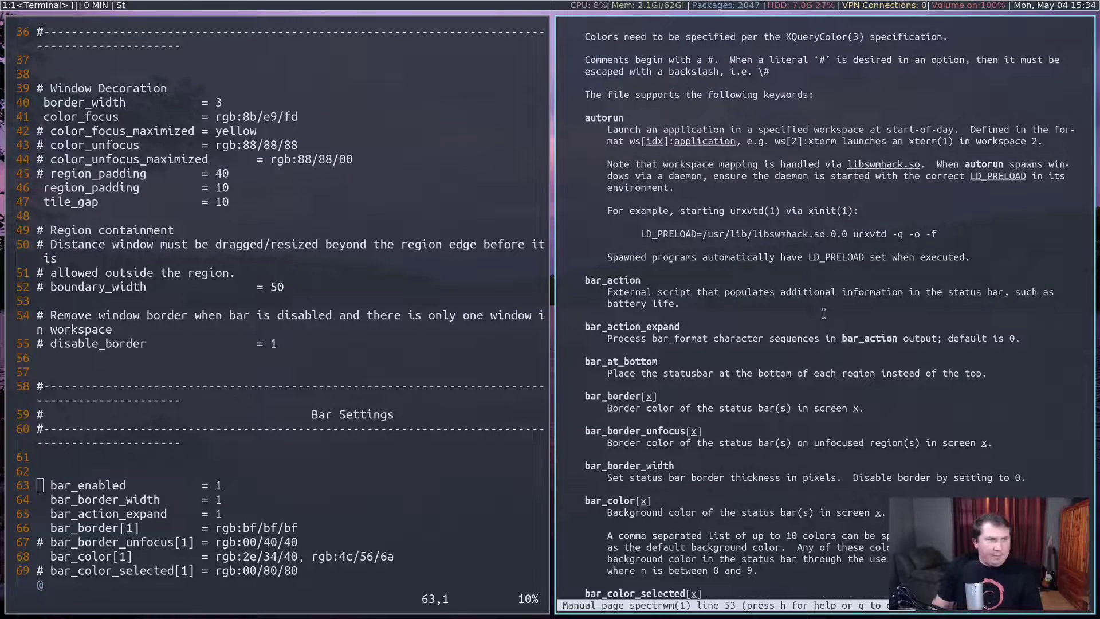
{"action": "left_click_drag", "start_coordinate": [603, 340], "coordinate": [934, 342]}
{"action": "left_click", "coordinate": [628, 325]}
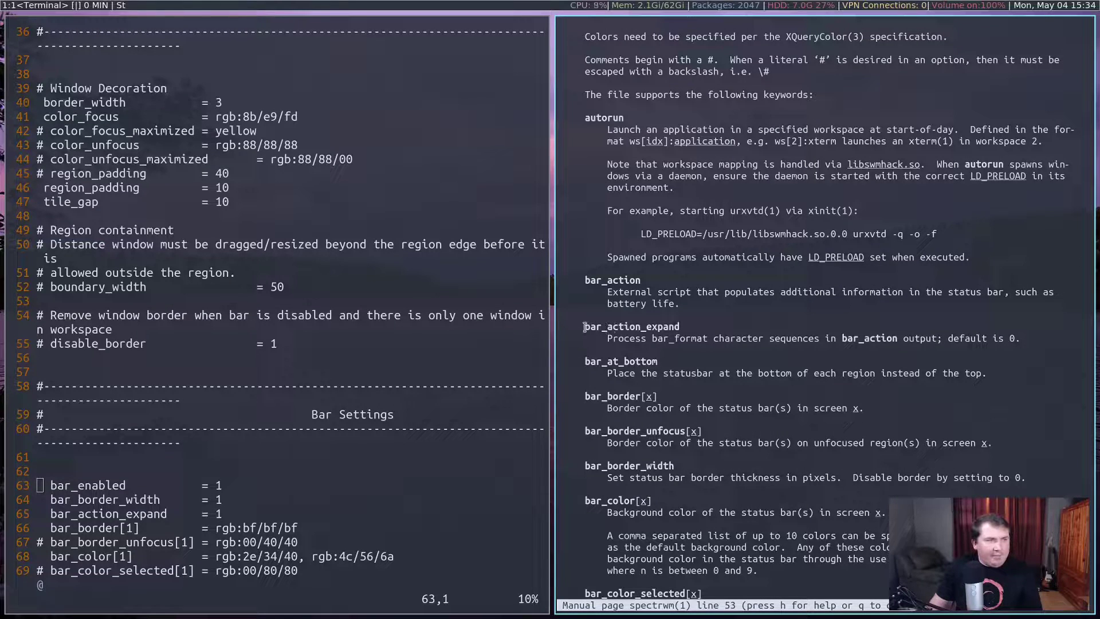
{"action": "left_click_drag", "start_coordinate": [585, 326], "coordinate": [682, 326]}
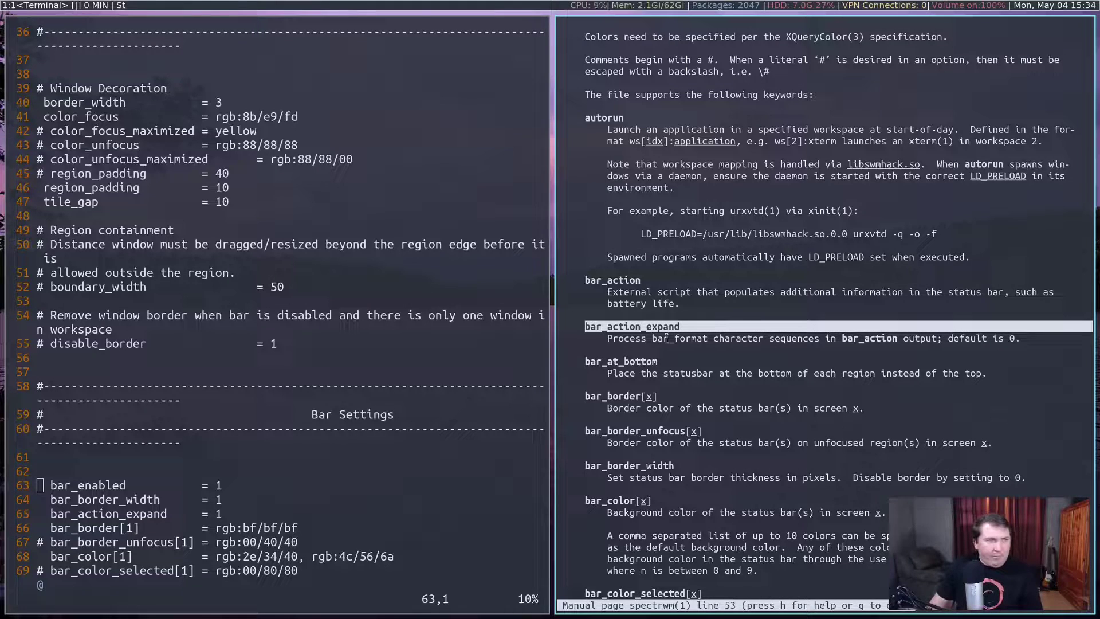
{"action": "left_click", "coordinate": [670, 331]}
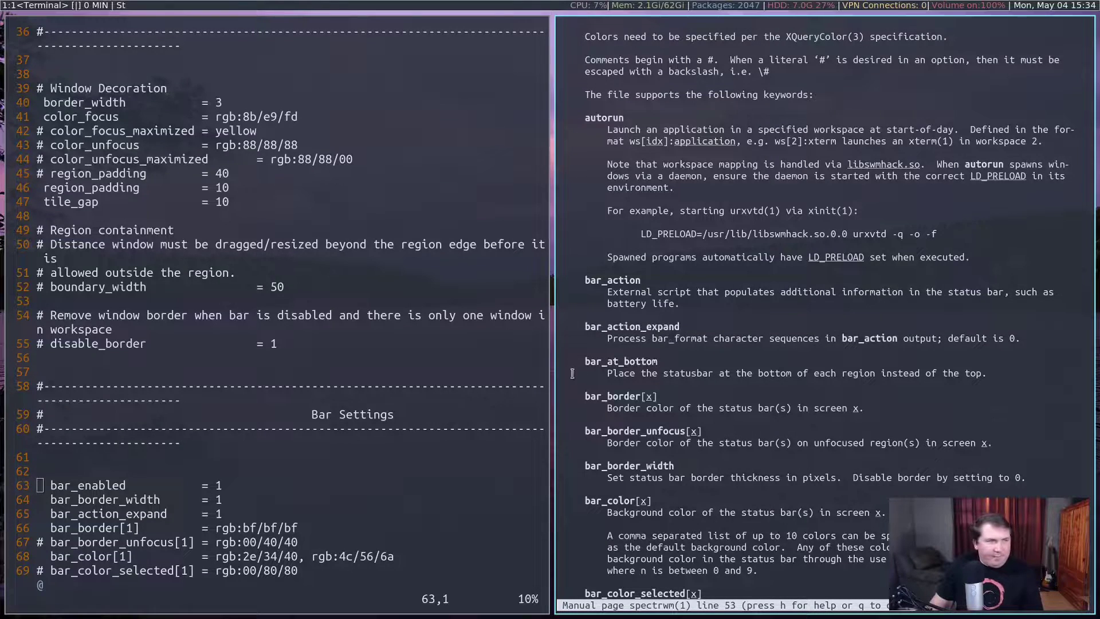
Step: Examine the bar_font_color[1] values and their numbered color comment with the configuration terminal filling the screen
{"action": "scroll", "coordinate": [324, 486], "scroll_direction": "down", "scroll_amount": 2}
{"action": "scroll", "coordinate": [323, 486], "scroll_direction": "down", "scroll_amount": 4}
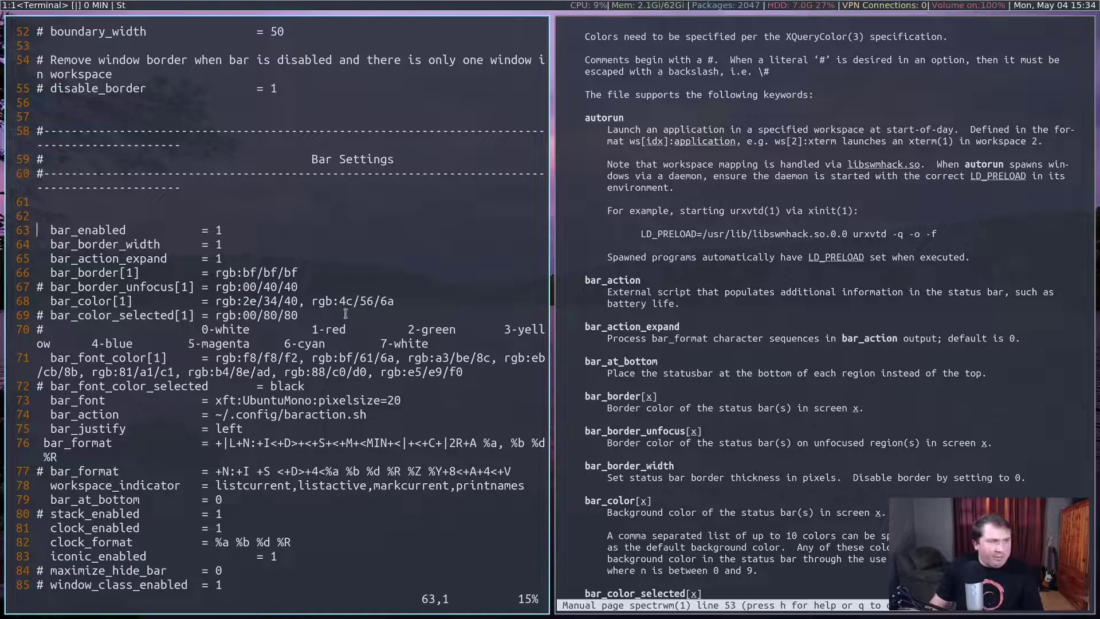
{"action": "scroll", "coordinate": [117, 326], "scroll_direction": "down", "scroll_amount": 4}
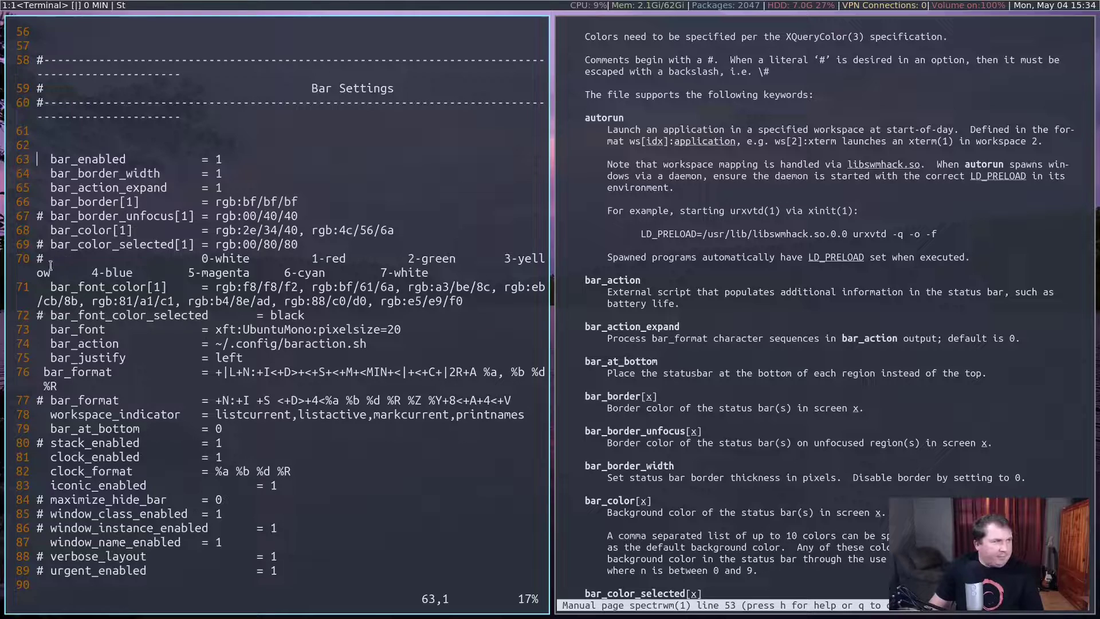
{"action": "left_click_drag", "start_coordinate": [34, 259], "coordinate": [530, 258]}
{"action": "key", "text": "q"}
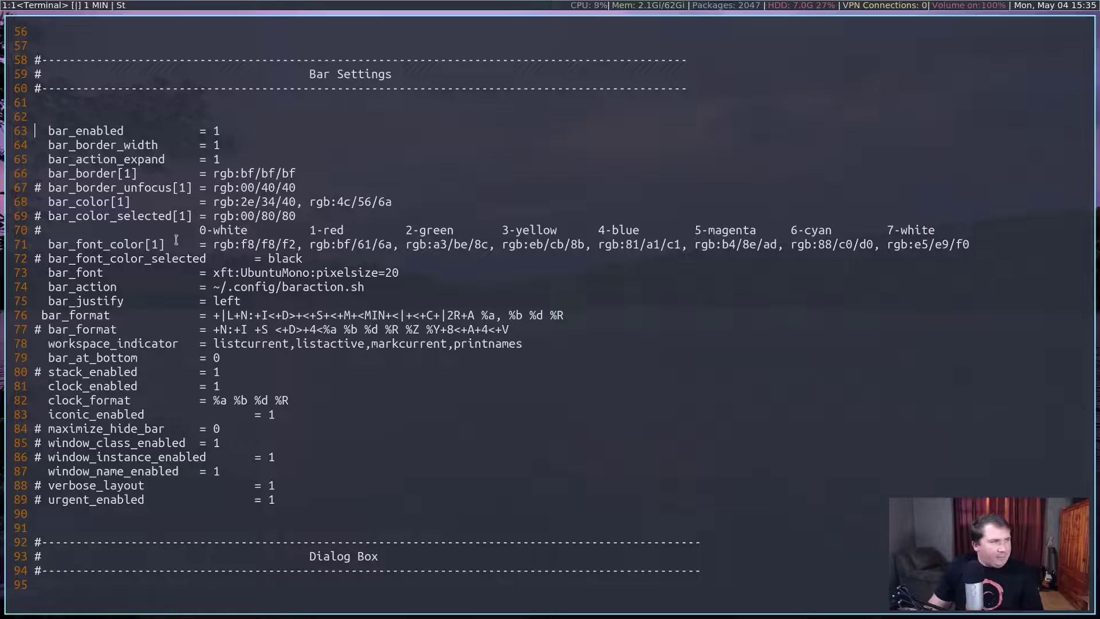
{"action": "left_click_drag", "start_coordinate": [215, 244], "coordinate": [586, 244]}
{"action": "left_click_drag", "start_coordinate": [599, 244], "coordinate": [681, 245]}
{"action": "left_click_drag", "start_coordinate": [701, 244], "coordinate": [951, 245]}
{"action": "left_click", "coordinate": [925, 284]}
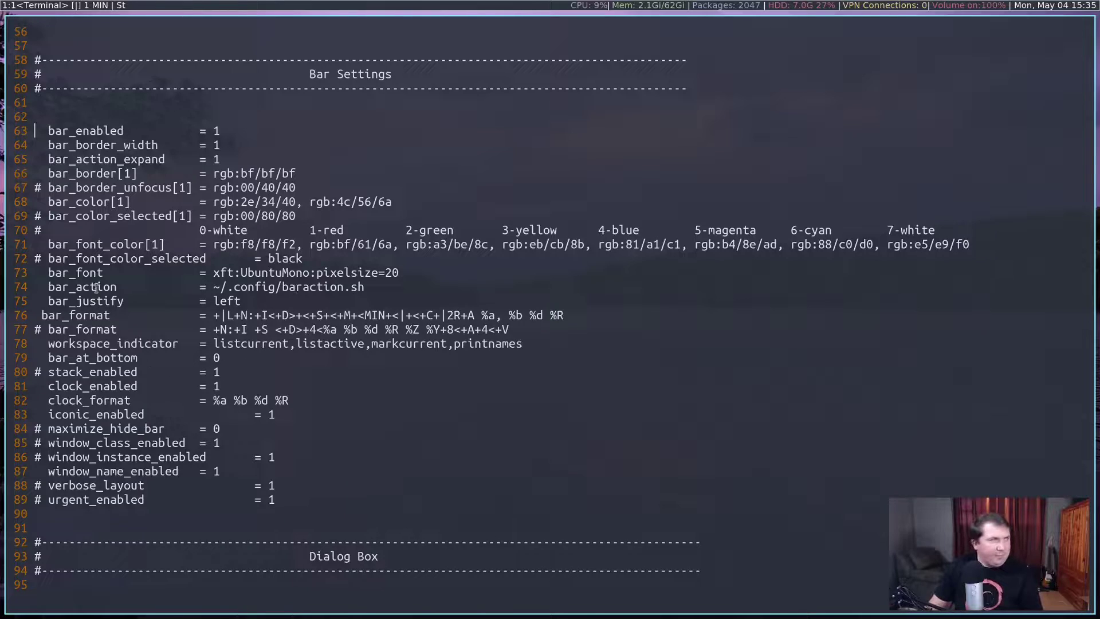
Step: Review the bar_font, bar_action and bar_justify settings, highlighting each one in the configuration
{"action": "left_click_drag", "start_coordinate": [49, 273], "coordinate": [91, 273]}
{"action": "left_click_drag", "start_coordinate": [207, 273], "coordinate": [401, 274]}
{"action": "left_click", "coordinate": [405, 274]}
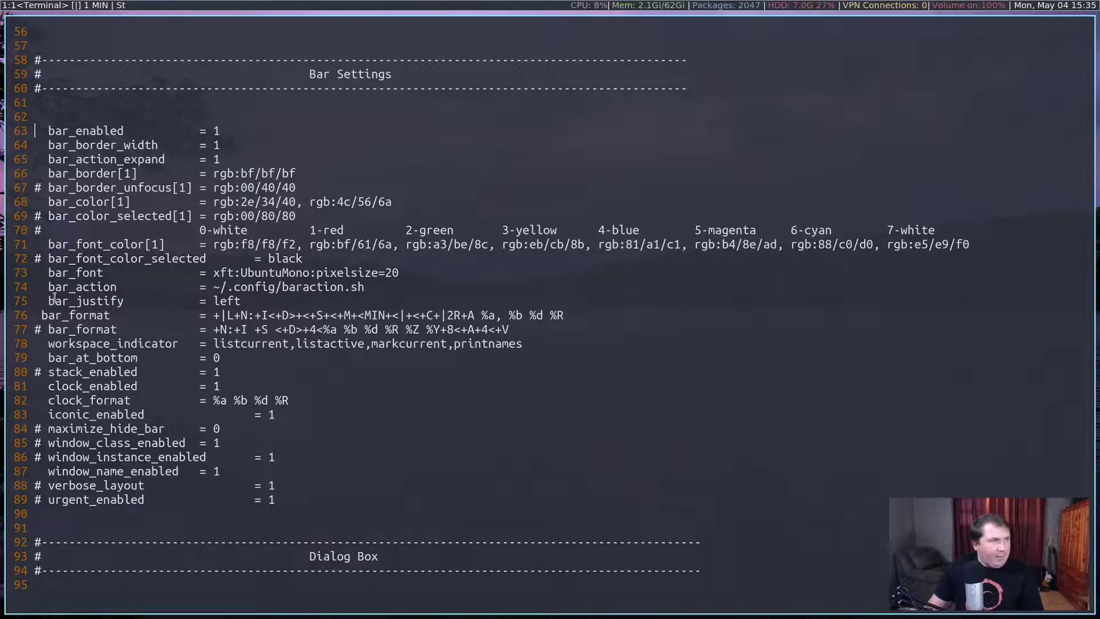
{"action": "left_click_drag", "start_coordinate": [51, 288], "coordinate": [118, 288]}
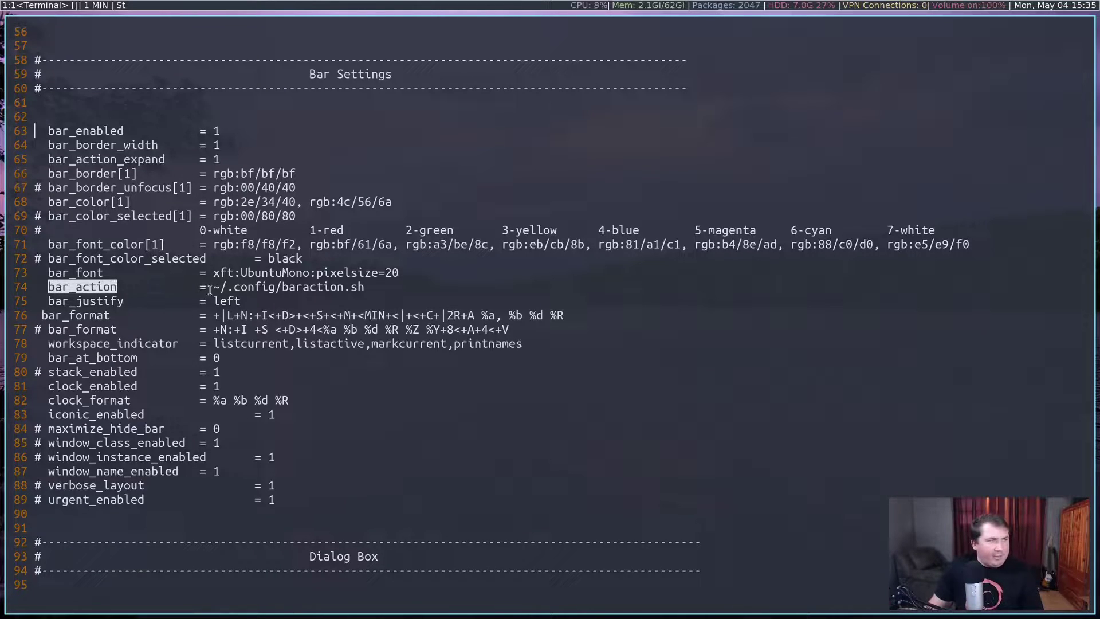
{"action": "left_click_drag", "start_coordinate": [213, 287], "coordinate": [366, 289]}
{"action": "left_click", "coordinate": [364, 290]}
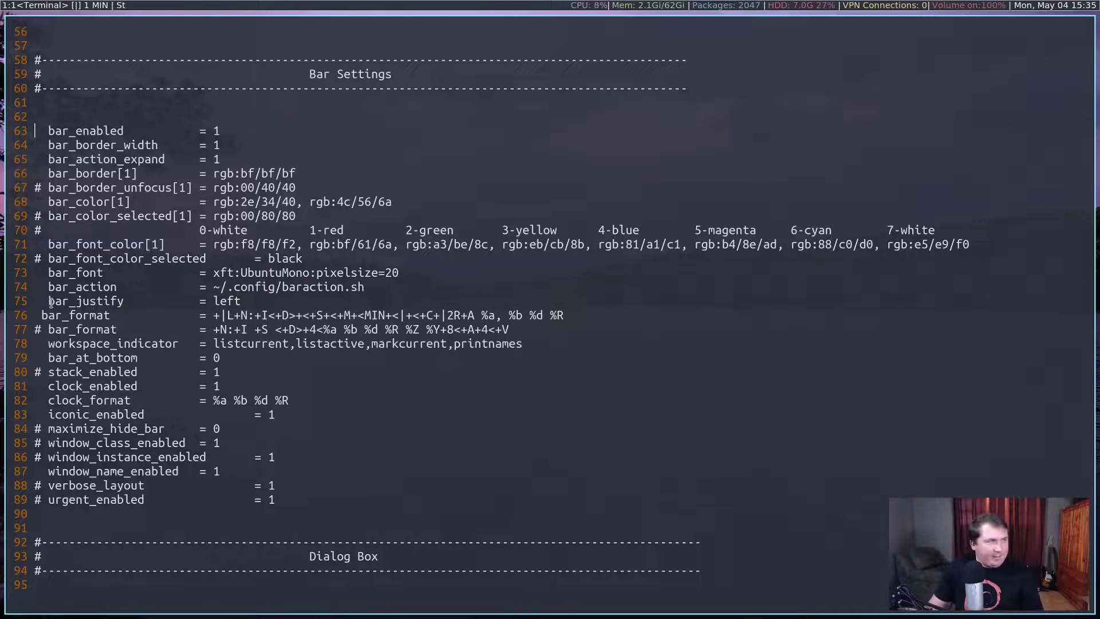
{"action": "left_click_drag", "start_coordinate": [50, 301], "coordinate": [244, 299]}
{"action": "left_click", "coordinate": [240, 299]}
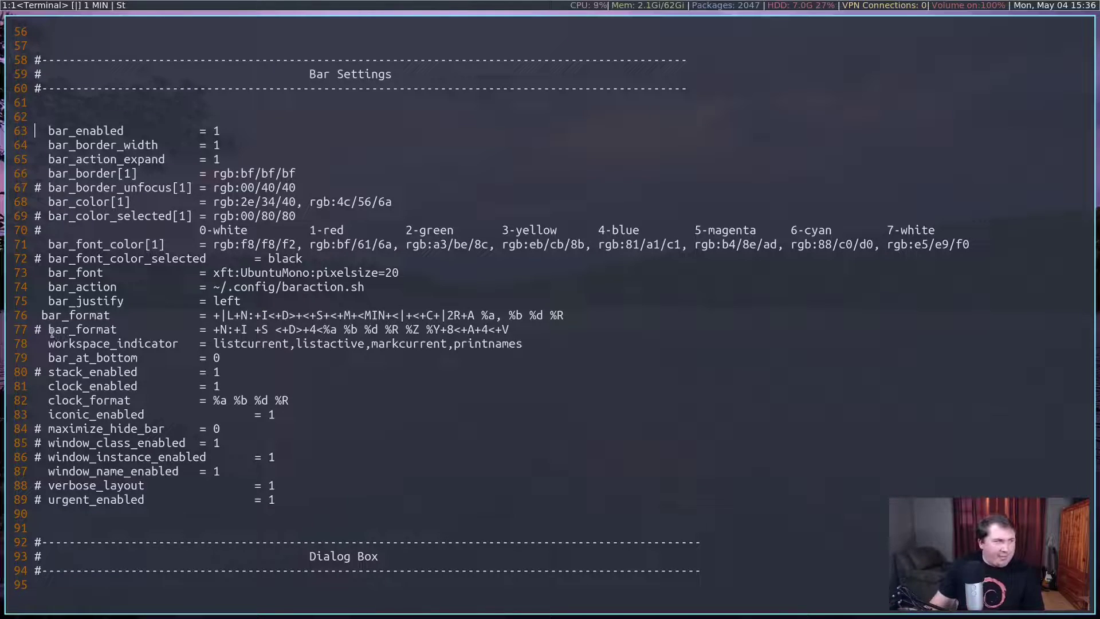
Step: Highlight the active bar_format setting and the +| sequence at the start of its value
{"action": "left_click_drag", "start_coordinate": [45, 320], "coordinate": [110, 318]}
{"action": "left_click", "coordinate": [208, 319]}
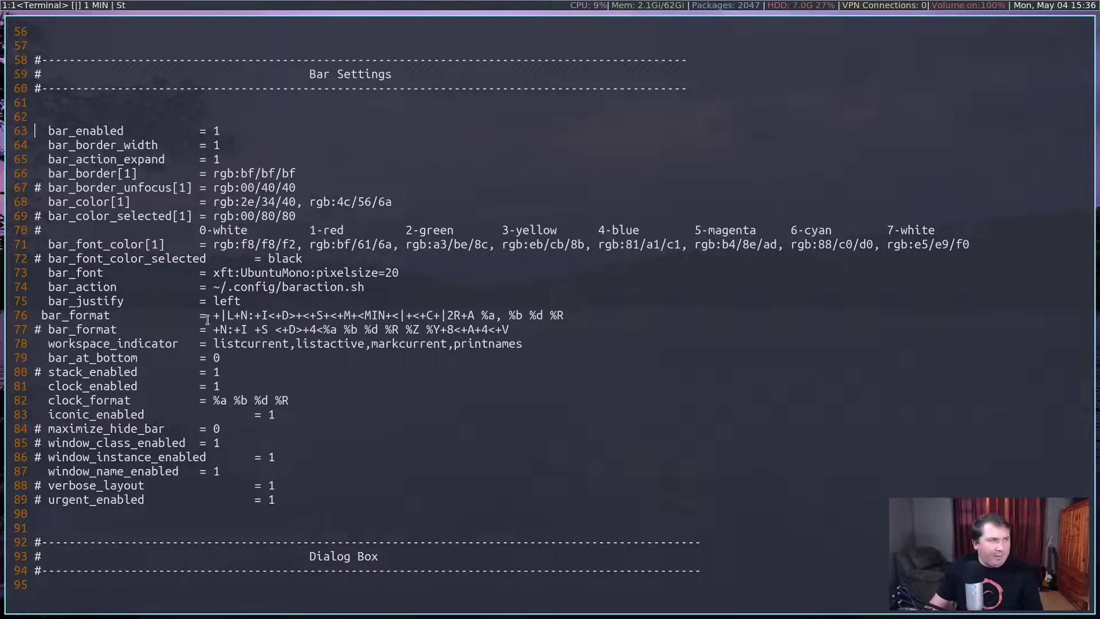
{"action": "left_click_drag", "start_coordinate": [210, 318], "coordinate": [225, 319]}
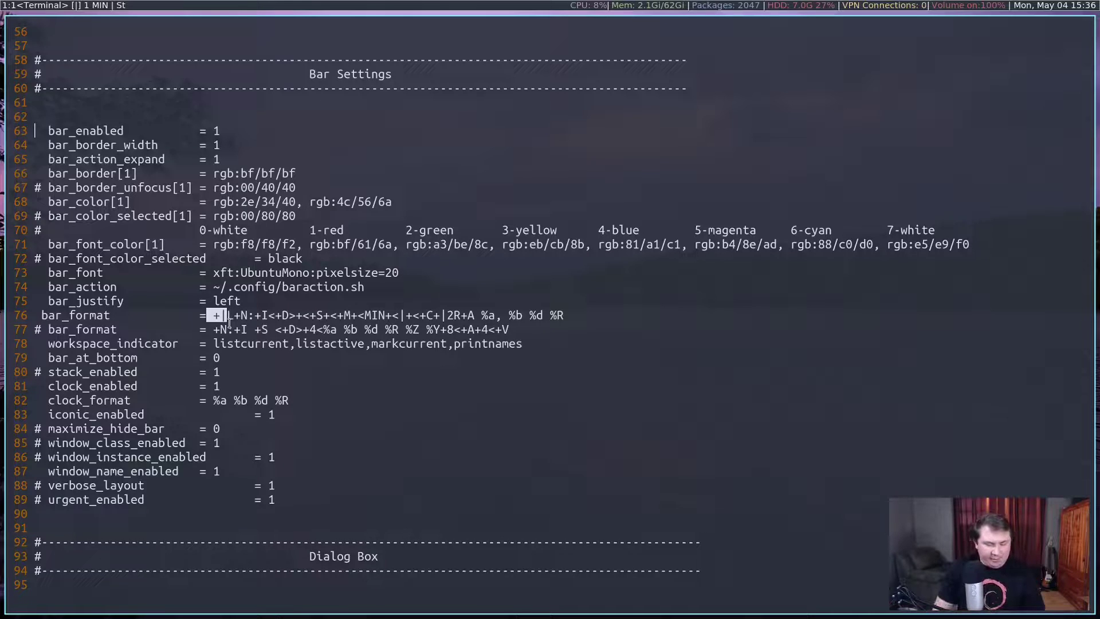
Step: Show both terminals side by side again and look up the new bar section sequence under bar_format in the manual
{"action": "key", "text": "super+q"}
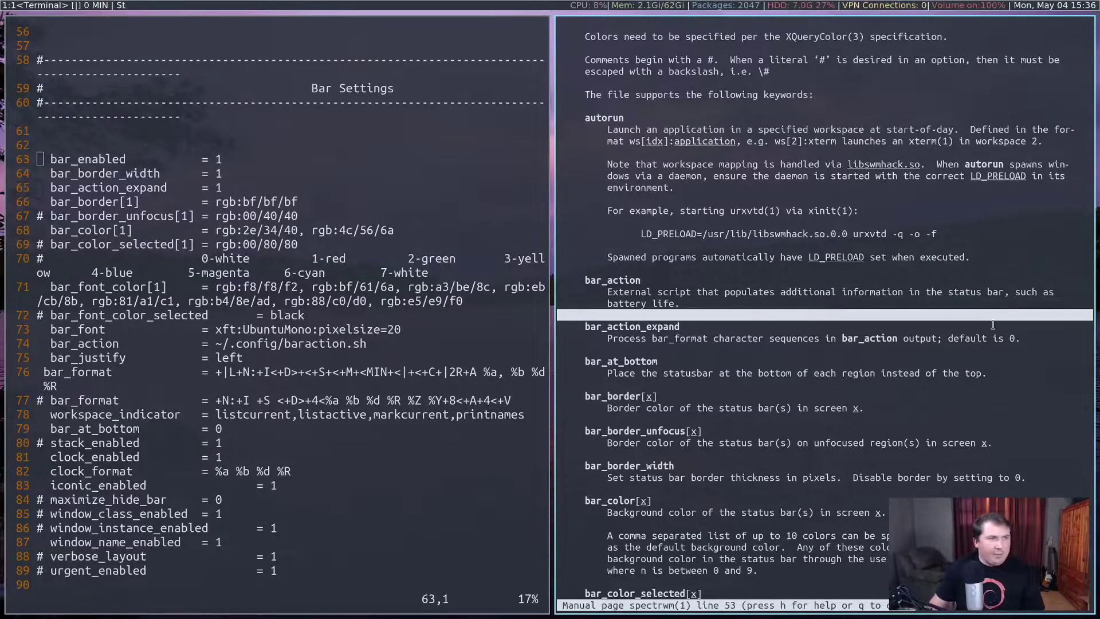
{"action": "scroll", "coordinate": [759, 325], "scroll_direction": "down", "scroll_amount": 12}
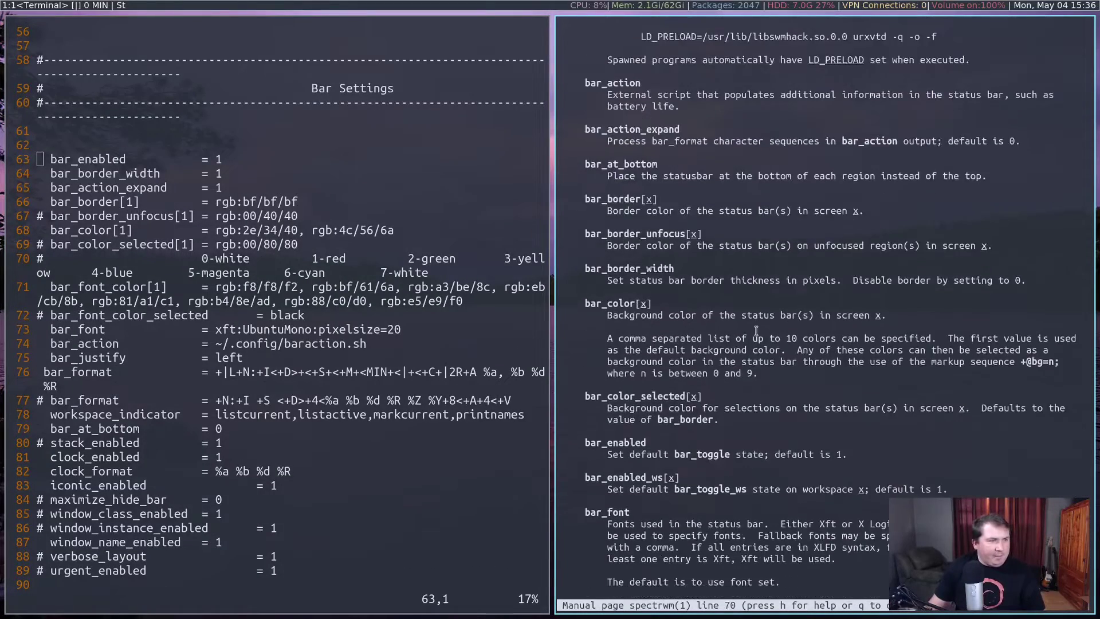
{"action": "scroll", "coordinate": [750, 345], "scroll_direction": "down", "scroll_amount": 16}
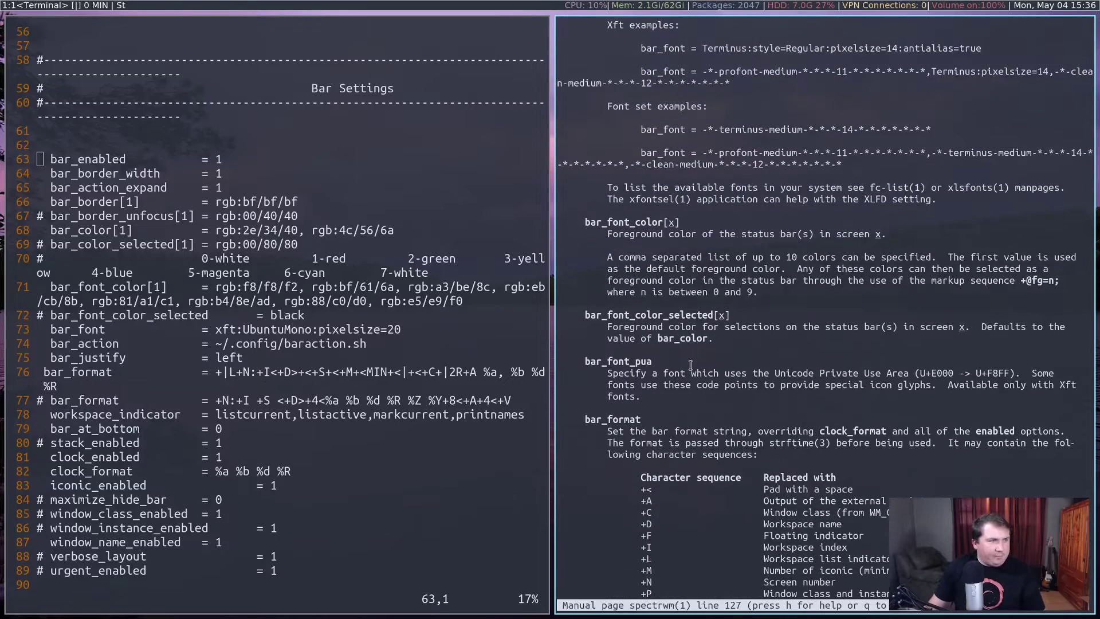
{"action": "scroll", "coordinate": [691, 370], "scroll_direction": "down", "scroll_amount": 4}
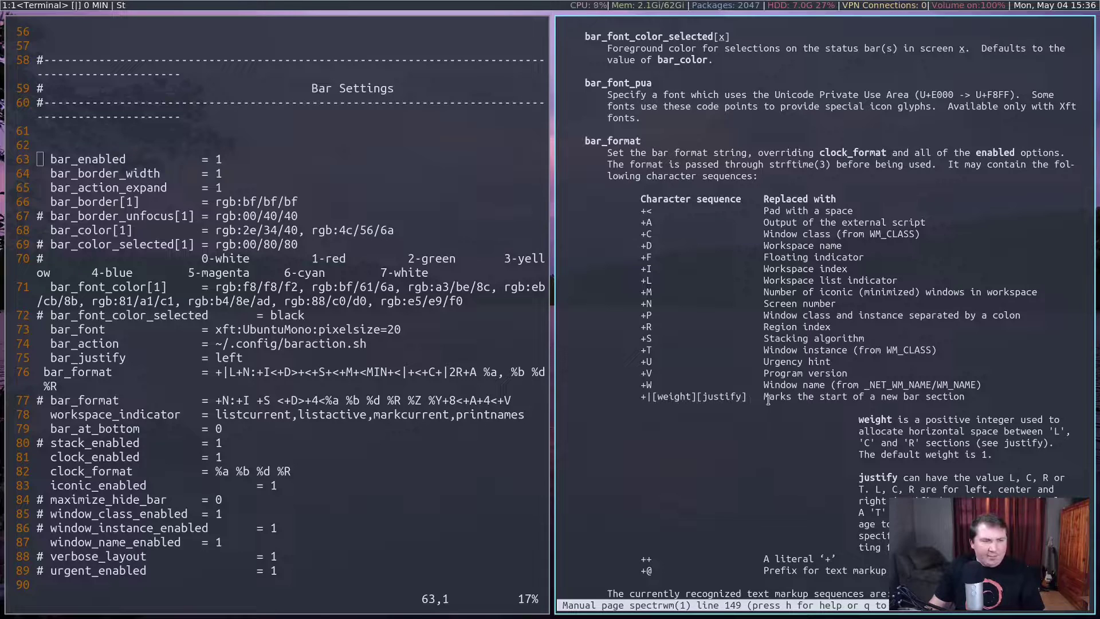
{"action": "left_click_drag", "start_coordinate": [764, 397], "coordinate": [956, 403]}
{"action": "left_click", "coordinate": [955, 404]}
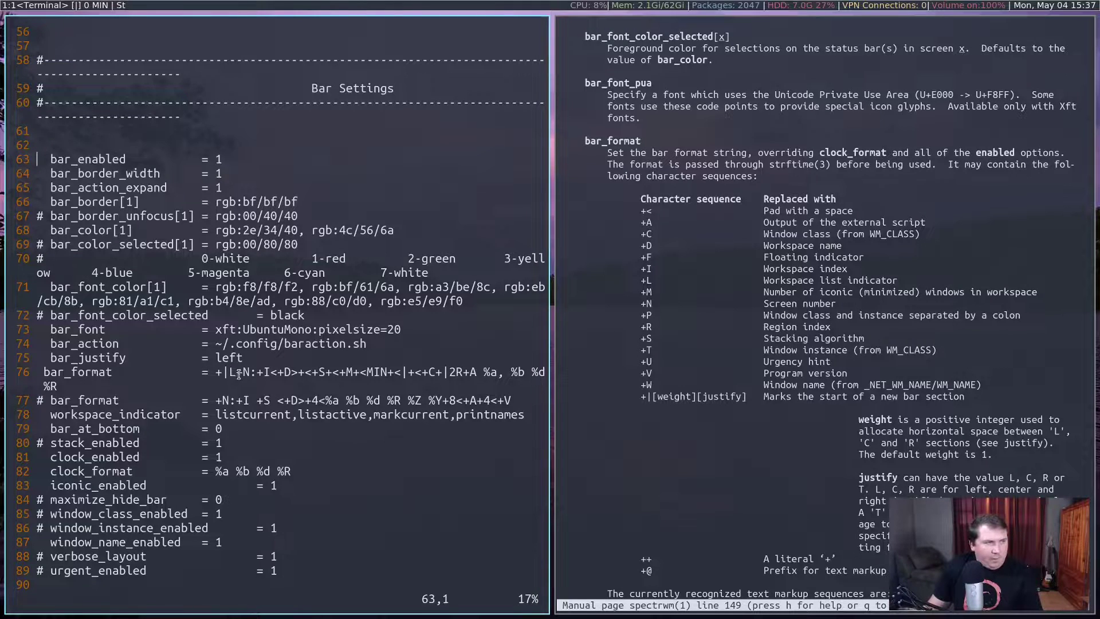
Step: Highlight the +N, +I and +D sequences in the active bar_format value and match each with its description in the manual
{"action": "left_click_drag", "start_coordinate": [236, 372], "coordinate": [249, 372]}
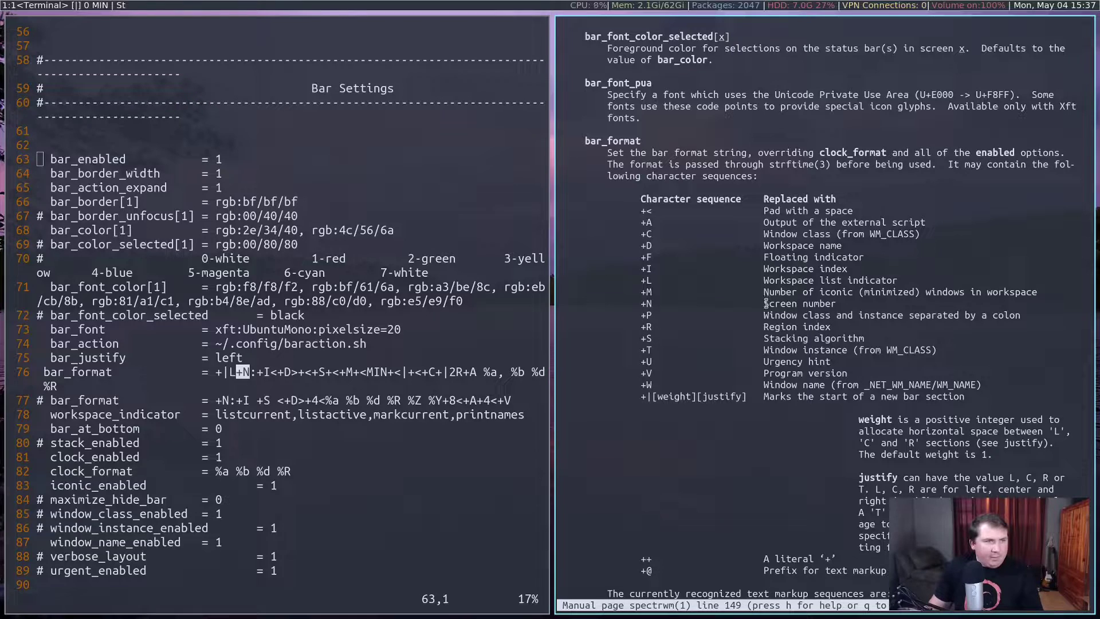
{"action": "left_click_drag", "start_coordinate": [766, 304], "coordinate": [834, 304]}
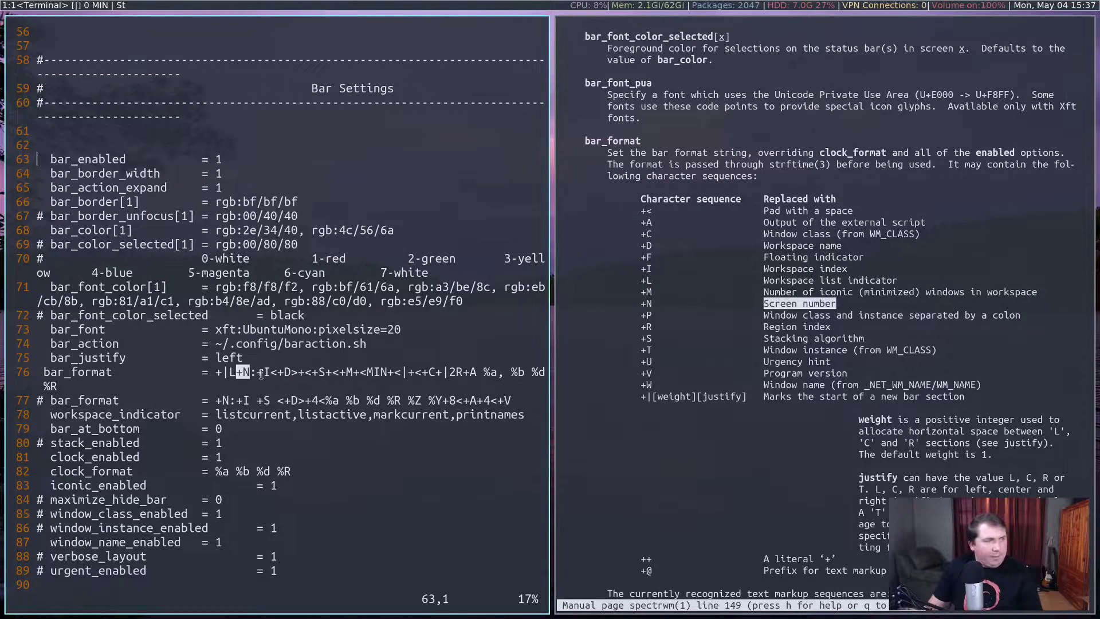
{"action": "left_click_drag", "start_coordinate": [251, 373], "coordinate": [267, 372]}
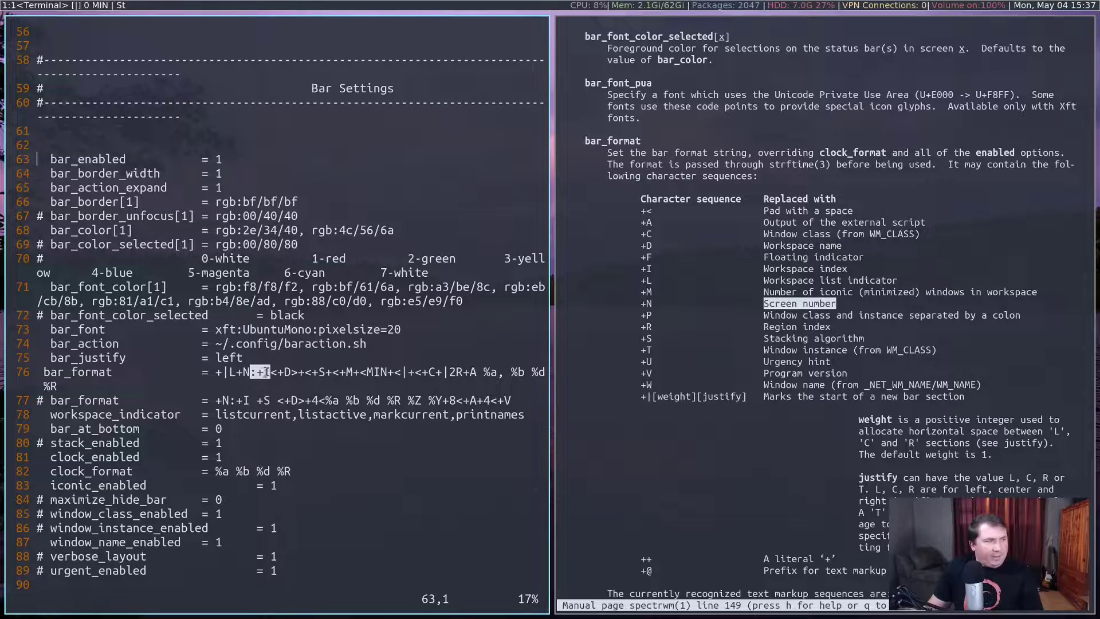
{"action": "triple_click", "coordinate": [762, 269]}
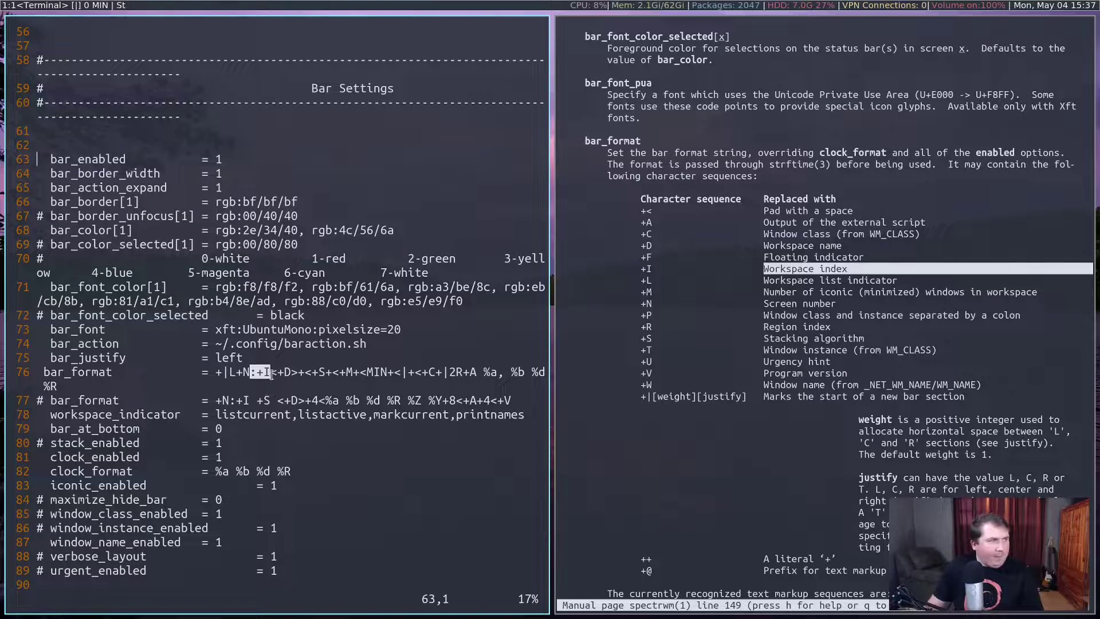
{"action": "left_click_drag", "start_coordinate": [272, 372], "coordinate": [298, 373]}
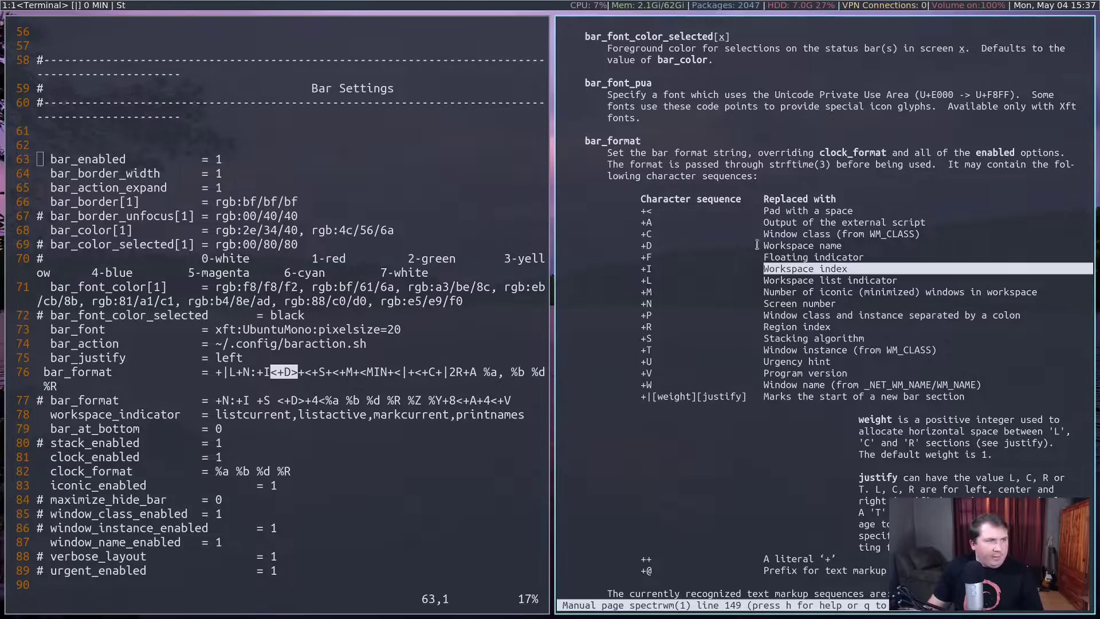
{"action": "left_click_drag", "start_coordinate": [765, 246], "coordinate": [824, 245]}
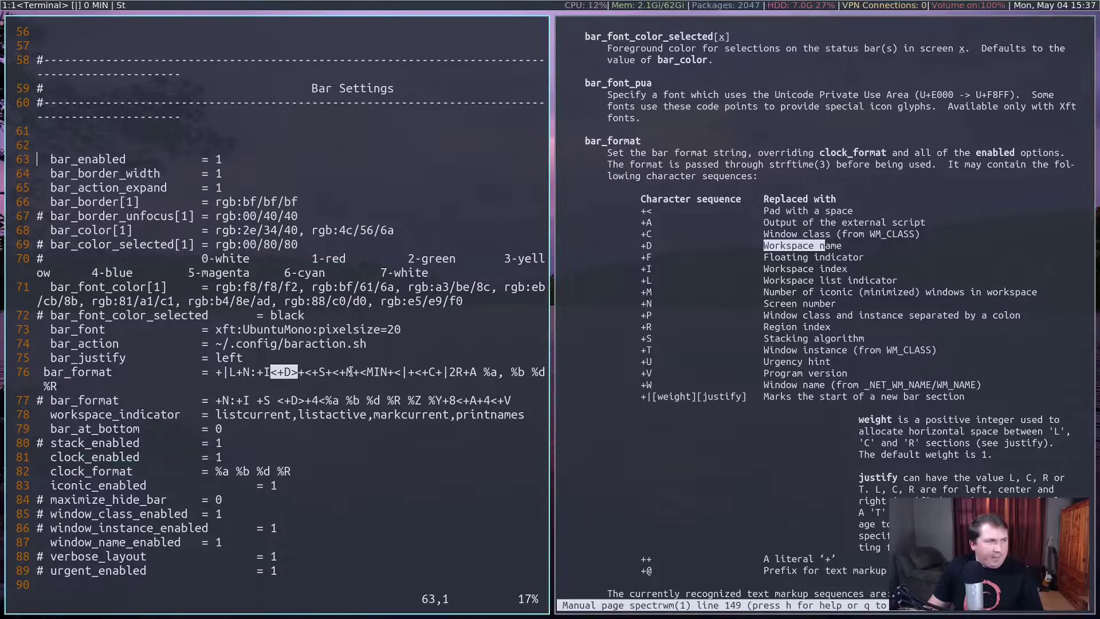
{"action": "left_click", "coordinate": [294, 373]}
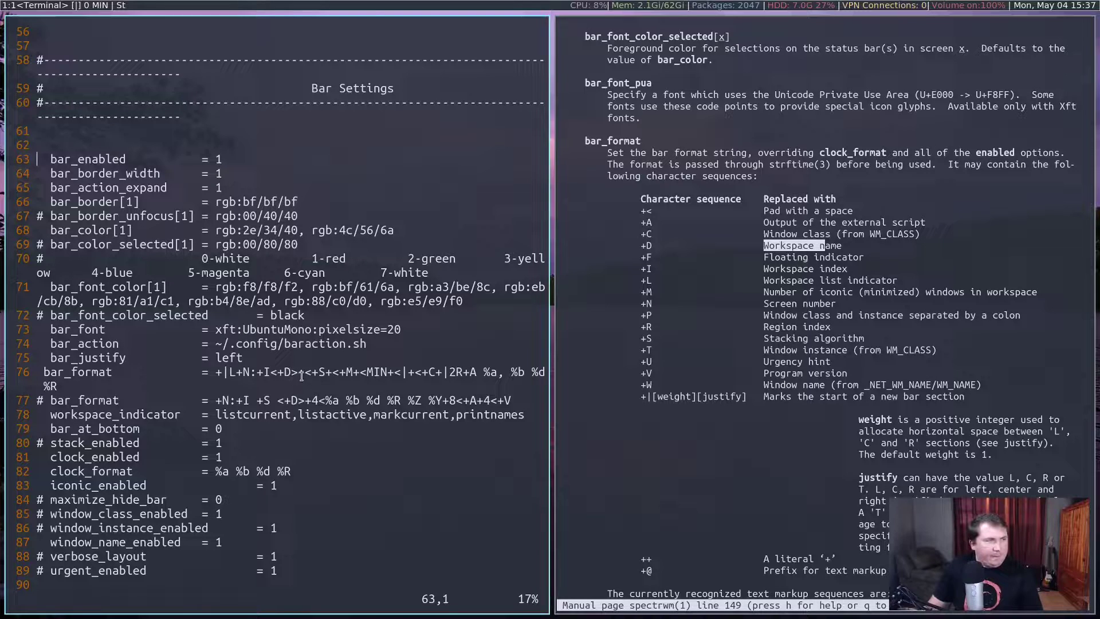
Step: Highlight the +S sequence in bar_format and its matching description in the manual's character sequence table
{"action": "left_click_drag", "start_coordinate": [313, 373], "coordinate": [319, 373]}
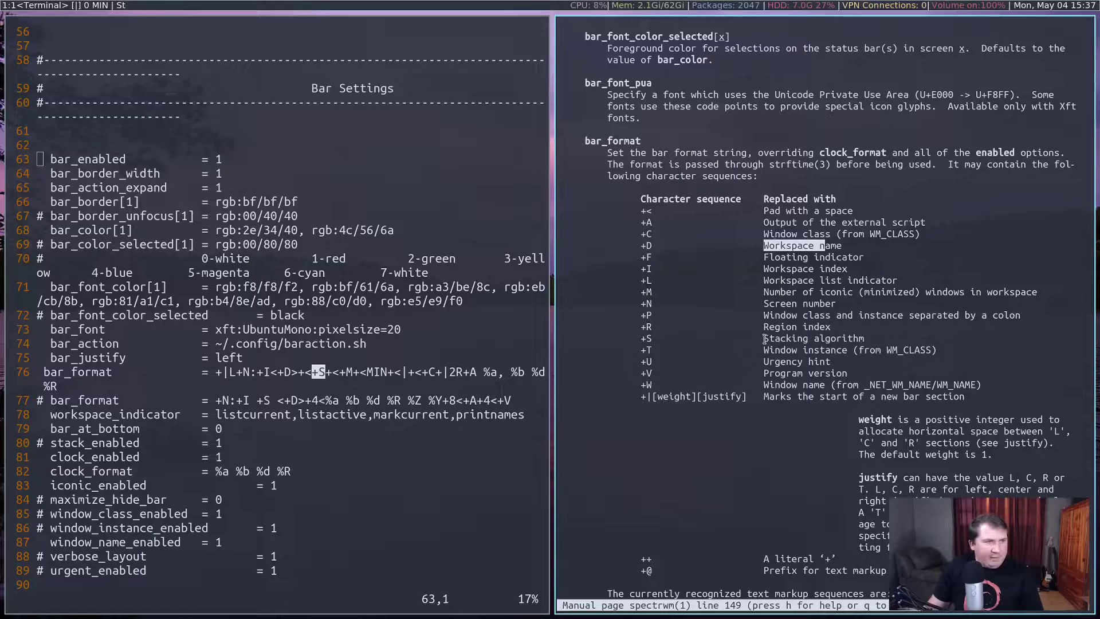
{"action": "left_click_drag", "start_coordinate": [764, 339], "coordinate": [868, 339]}
{"action": "left_click", "coordinate": [866, 339]}
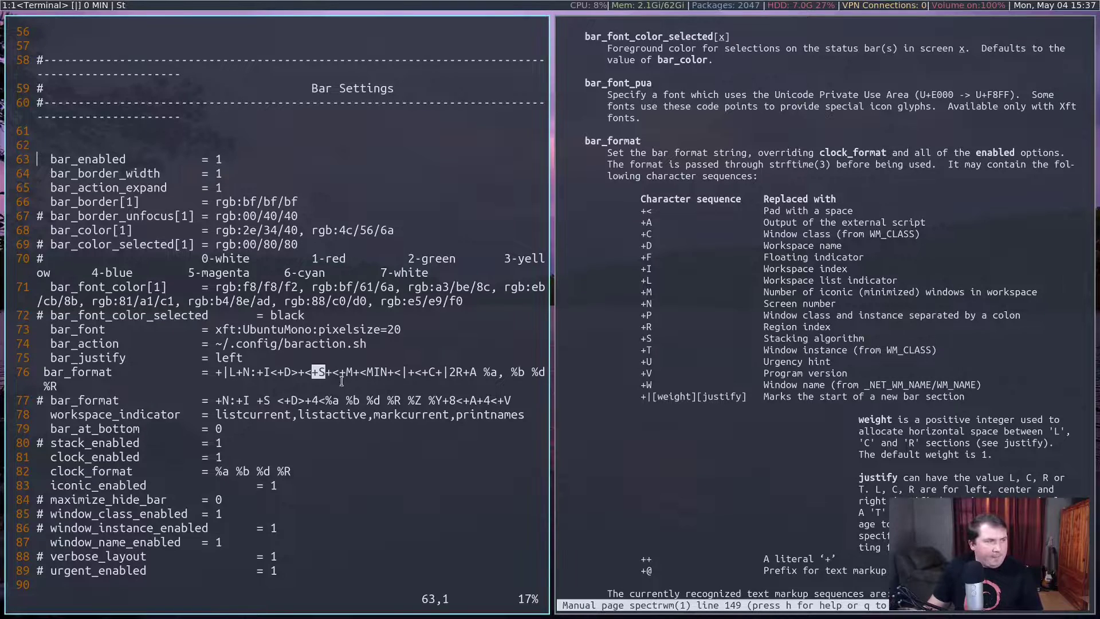
Step: Look up the +M sequence of bar_format in the manual and demonstrate it by minimizing and restoring the manual terminal
{"action": "left_click_drag", "start_coordinate": [339, 373], "coordinate": [352, 373]}
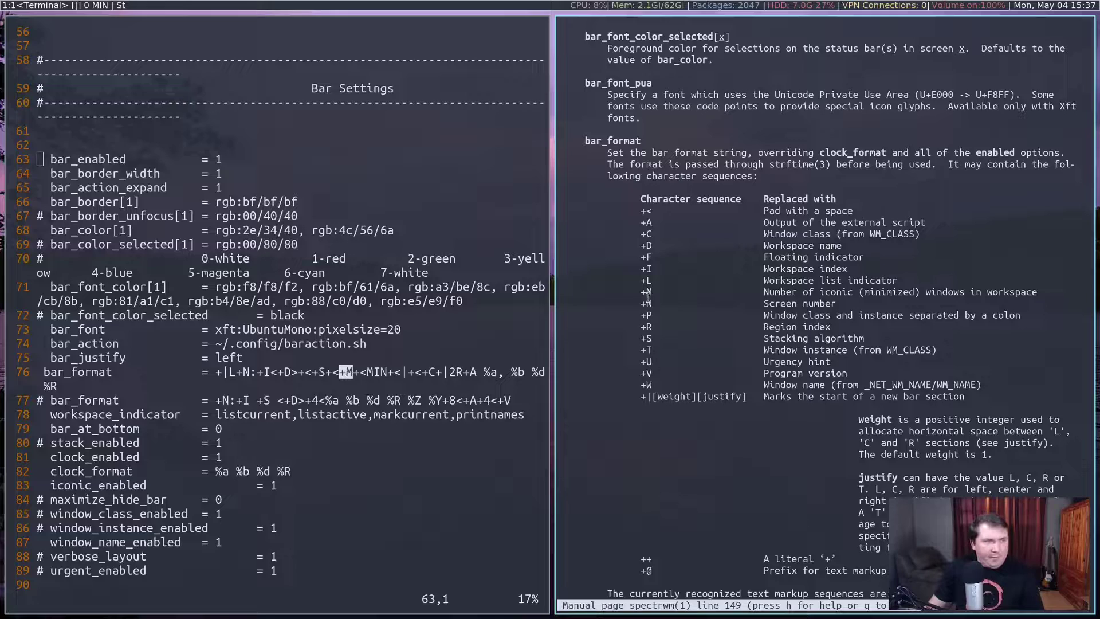
{"action": "left_click_drag", "start_coordinate": [763, 293], "coordinate": [841, 292]}
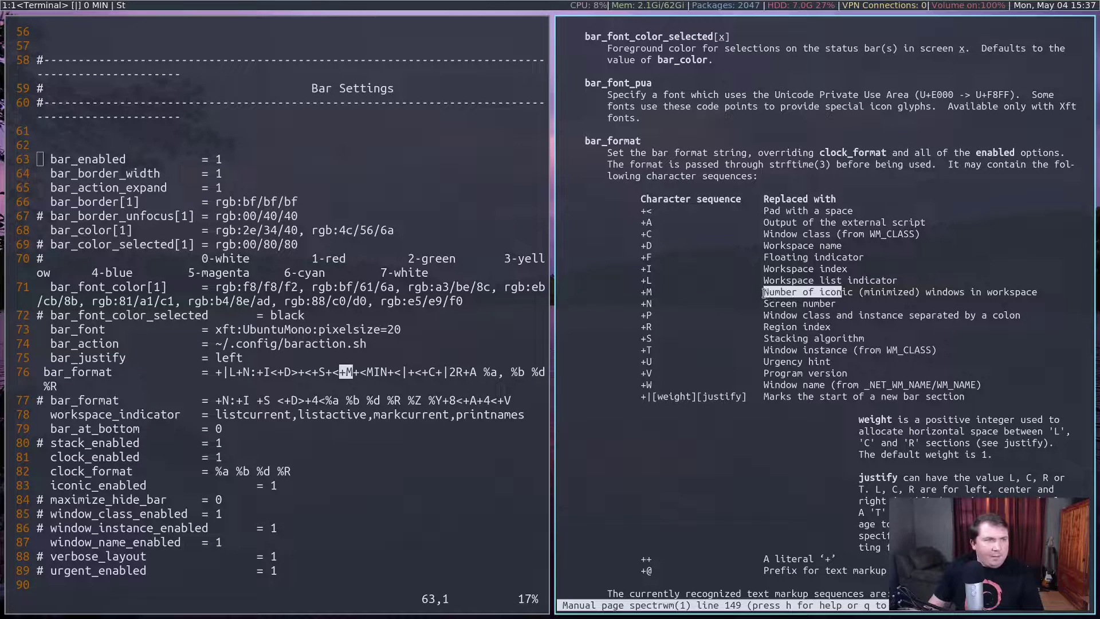
{"action": "left_click_drag", "start_coordinate": [762, 293], "coordinate": [1024, 293]}
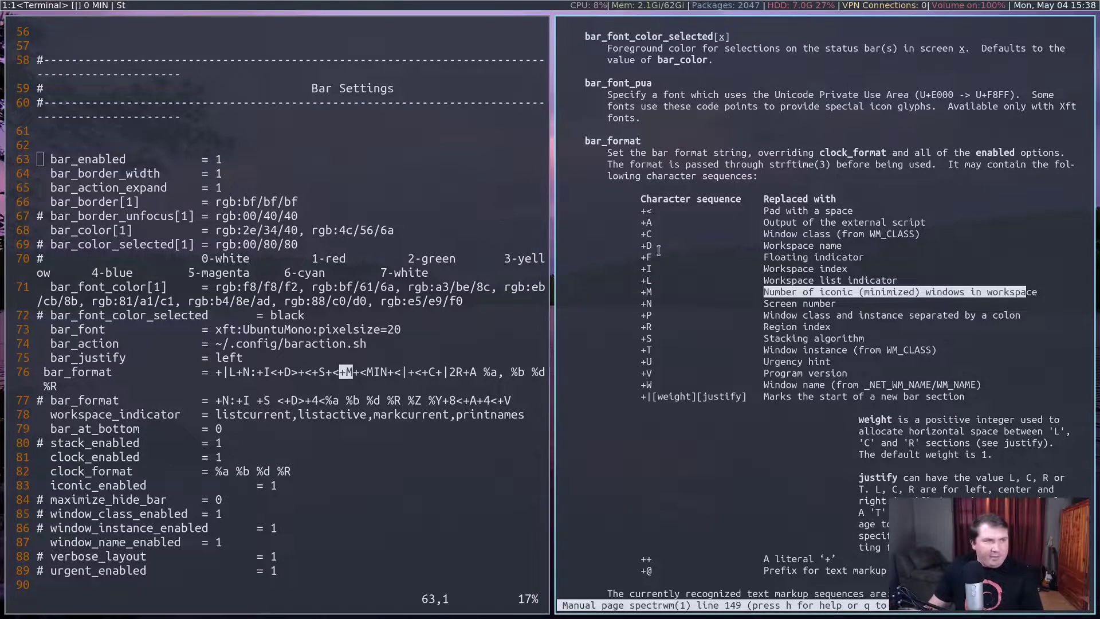
{"action": "left_click", "coordinate": [636, 269]}
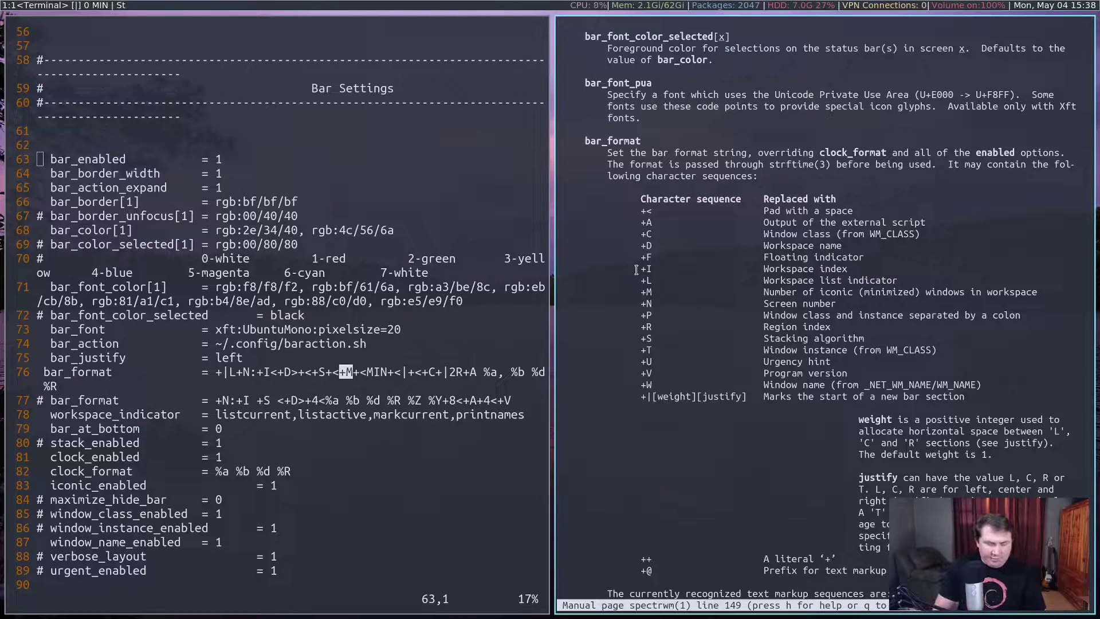
{"action": "key", "text": "super+w"}
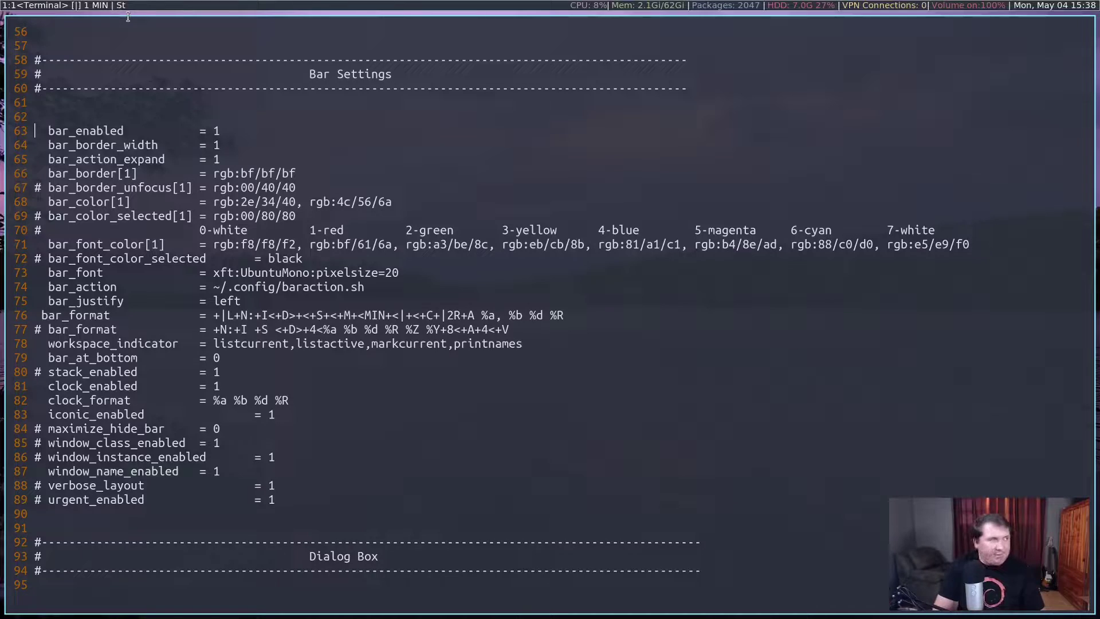
{"action": "key", "text": "super+shift+grave"}
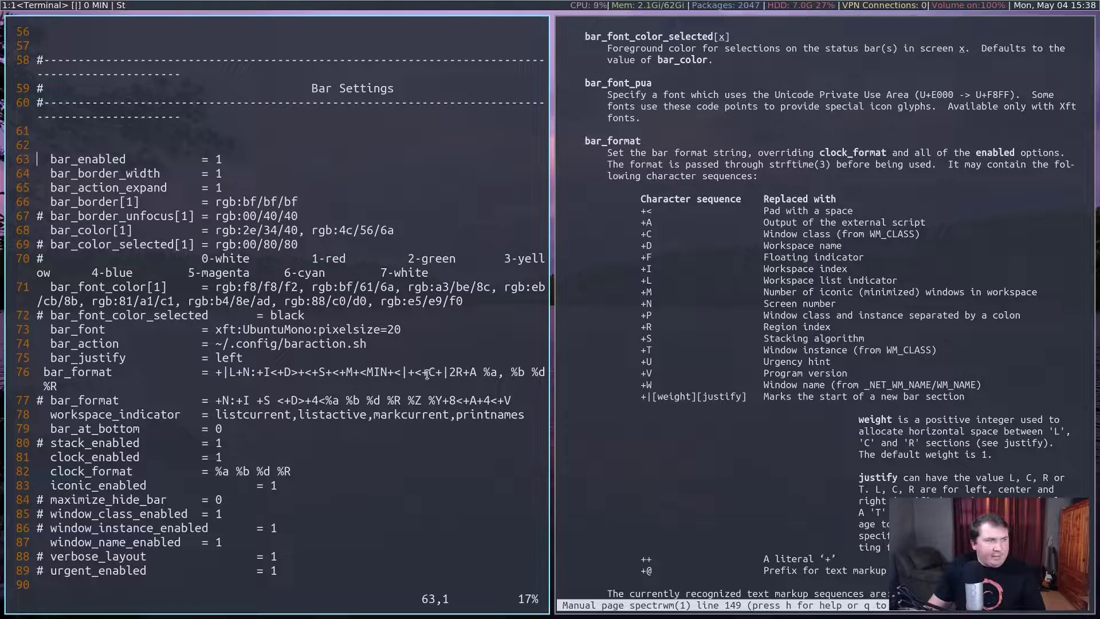
Step: Highlight the +C sequence in bar_format and its matching description in the manual
{"action": "left_click_drag", "start_coordinate": [423, 374], "coordinate": [442, 374]}
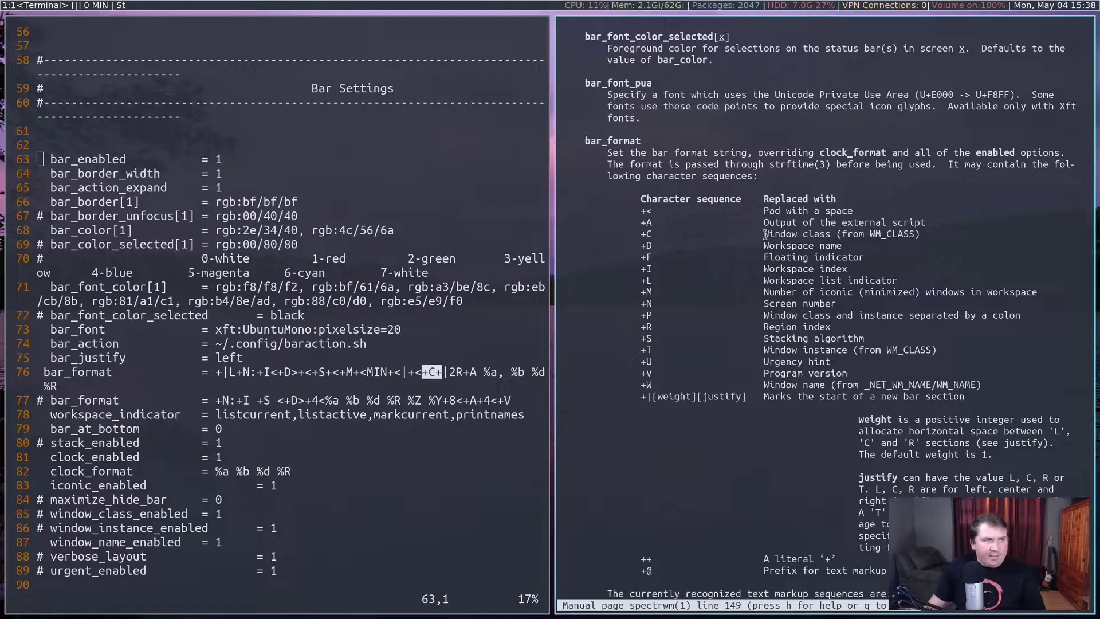
{"action": "left_click_drag", "start_coordinate": [764, 234], "coordinate": [929, 235]}
{"action": "left_click", "coordinate": [929, 235]}
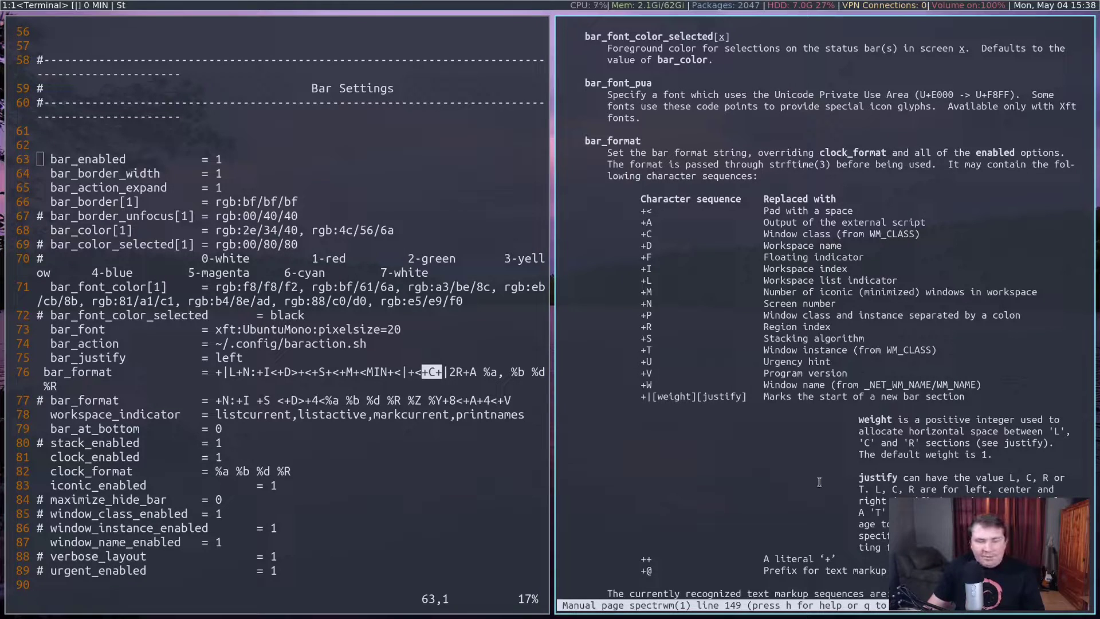
Step: Review the +|2R, +A and date sequences at the end of bar_format, looking up +A in the manual
{"action": "left_click_drag", "start_coordinate": [436, 372], "coordinate": [458, 373]}
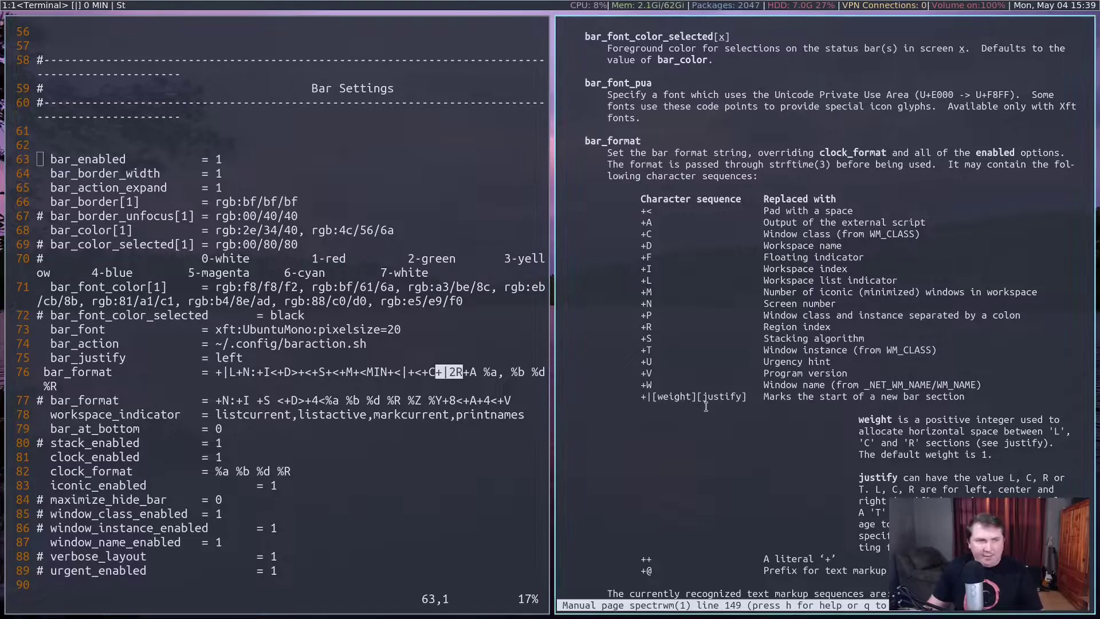
{"action": "left_click_drag", "start_coordinate": [464, 371], "coordinate": [476, 372]}
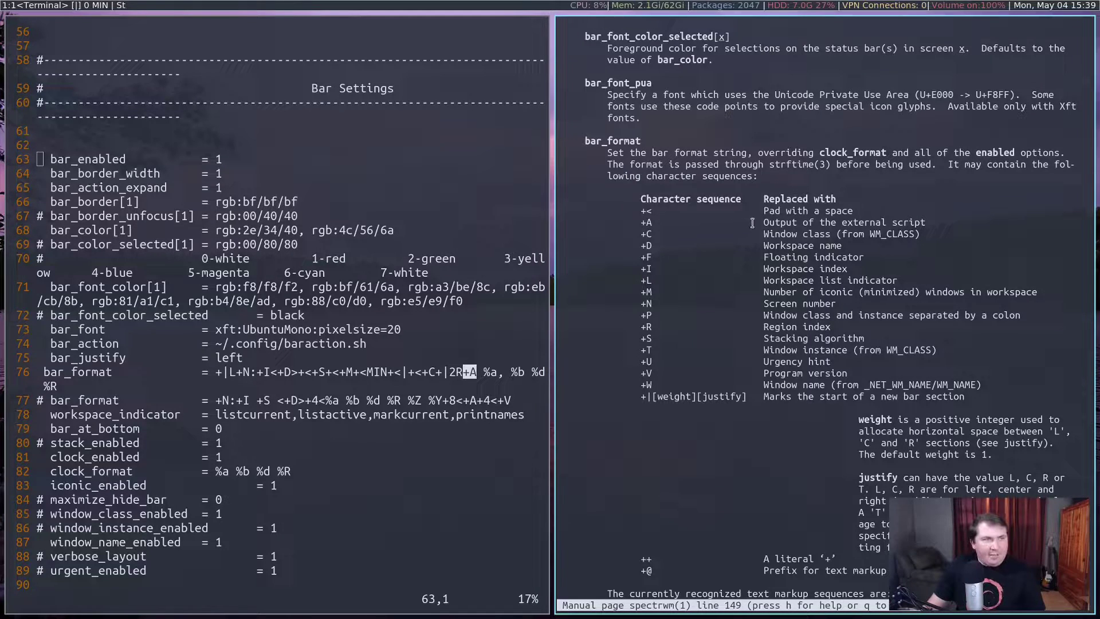
{"action": "left_click_drag", "start_coordinate": [759, 222], "coordinate": [936, 224]}
{"action": "left_click", "coordinate": [937, 223]}
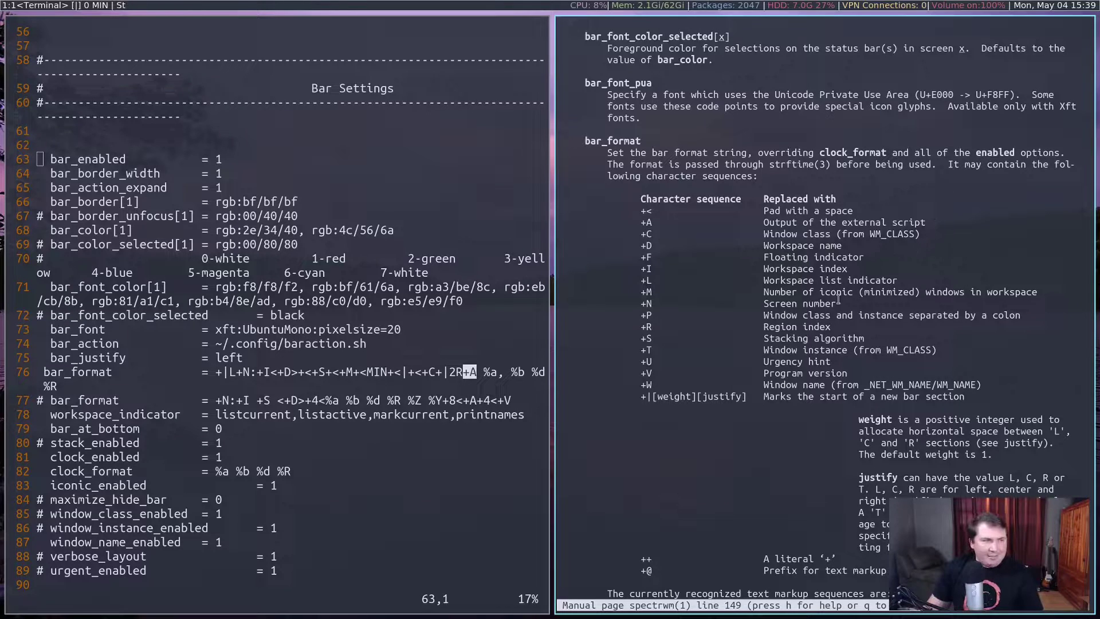
{"action": "mouse_move", "coordinate": [478, 372]}
{"action": "left_mouse_down"}
{"action": "mouse_move", "coordinate": [545, 373]}
{"action": "mouse_move", "coordinate": [487, 373]}
{"action": "left_mouse_up"}
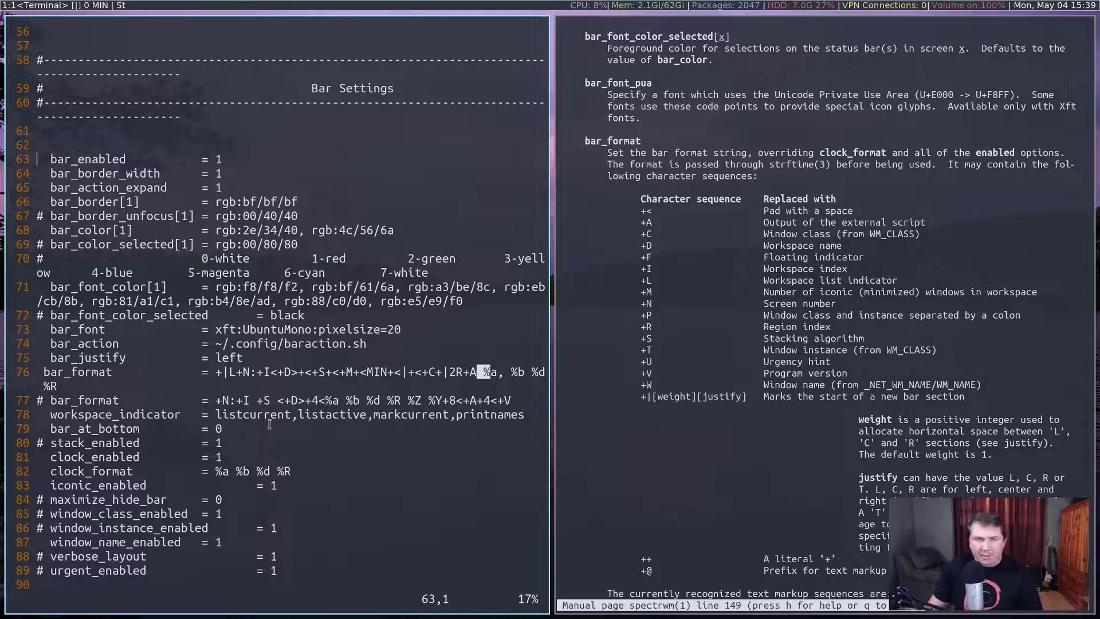
Step: Close the manual and the configuration file, and open .config/baraction.sh in vim
{"action": "key", "text": "q"}
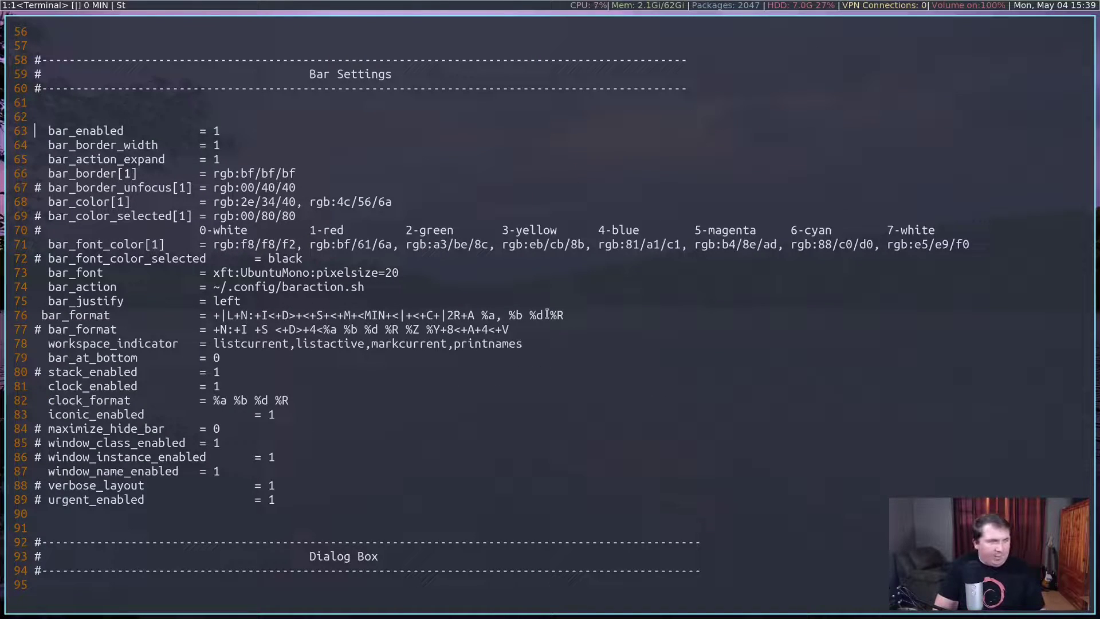
{"action": "key", "text": "Return"}
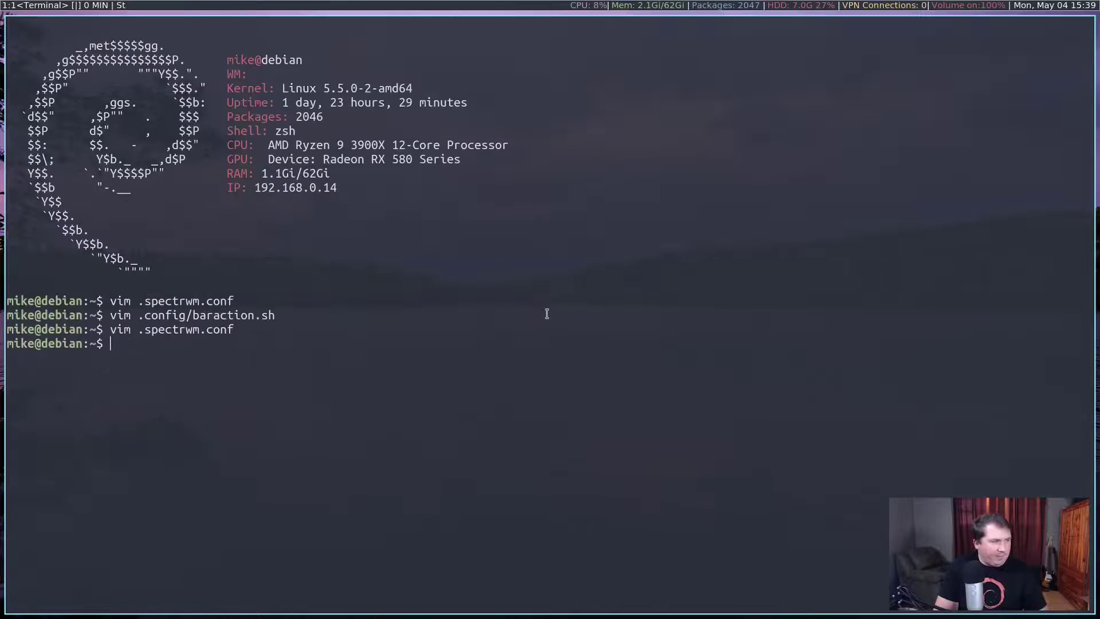
{"action": "type", "text": "vim .config/ba"}
{"action": "key", "text": "Tab"}
{"action": "key", "text": "Return"}
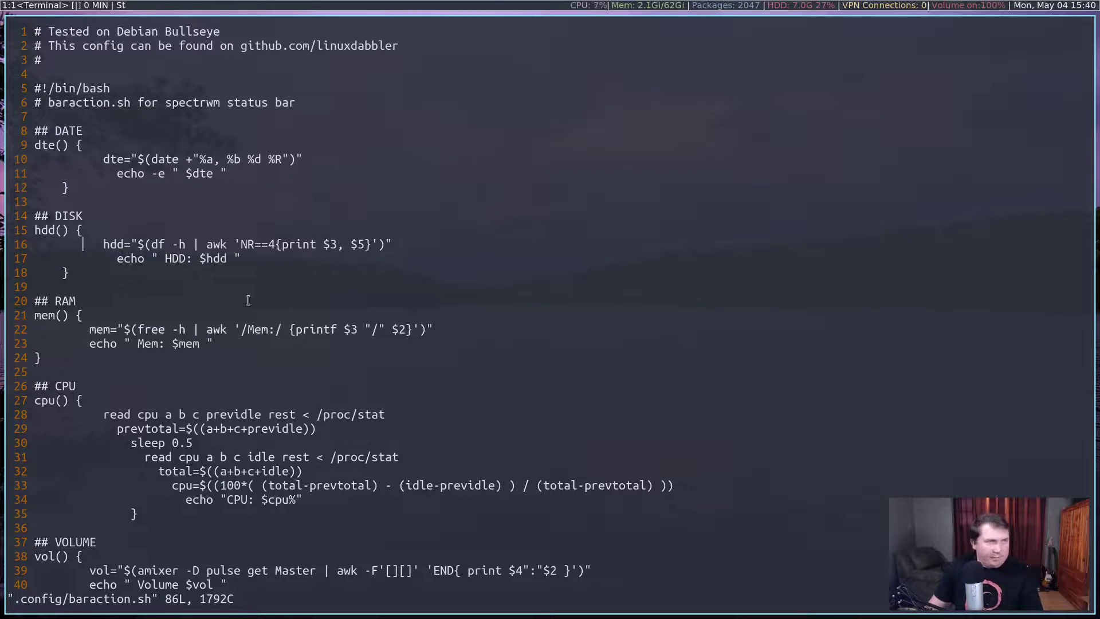
Step: Review the mem() function in the RAM section of the script, highlighting its command and the Mem: label
{"action": "scroll", "coordinate": [238, 305], "scroll_direction": "down", "scroll_amount": 2}
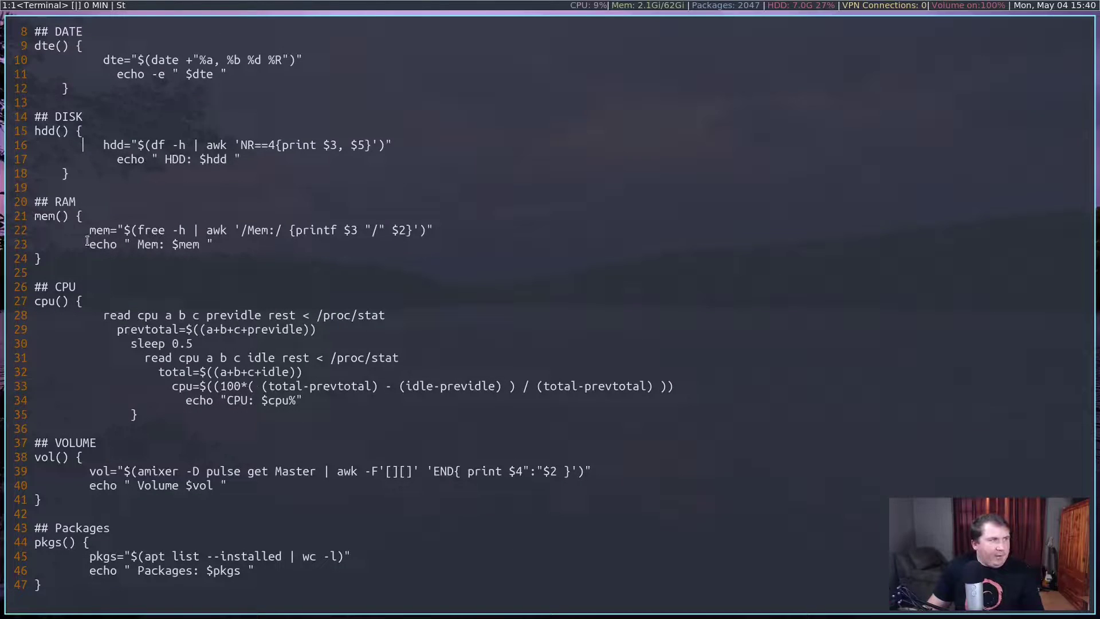
{"action": "left_click_drag", "start_coordinate": [89, 232], "coordinate": [109, 231]}
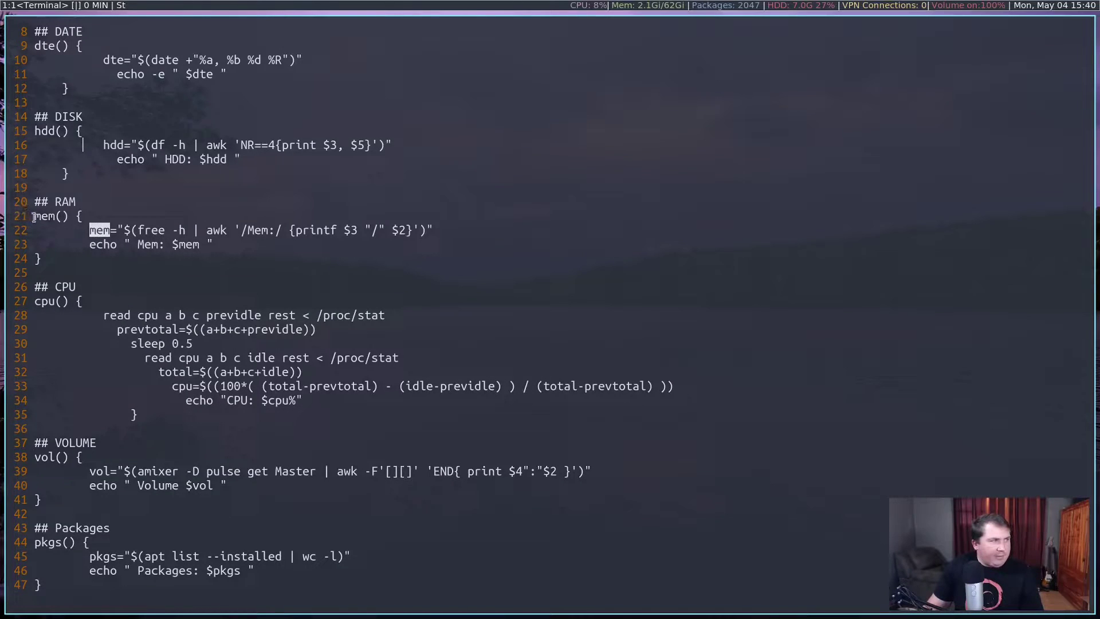
{"action": "left_click_drag", "start_coordinate": [34, 216], "coordinate": [411, 230]}
{"action": "left_click", "coordinate": [505, 195]}
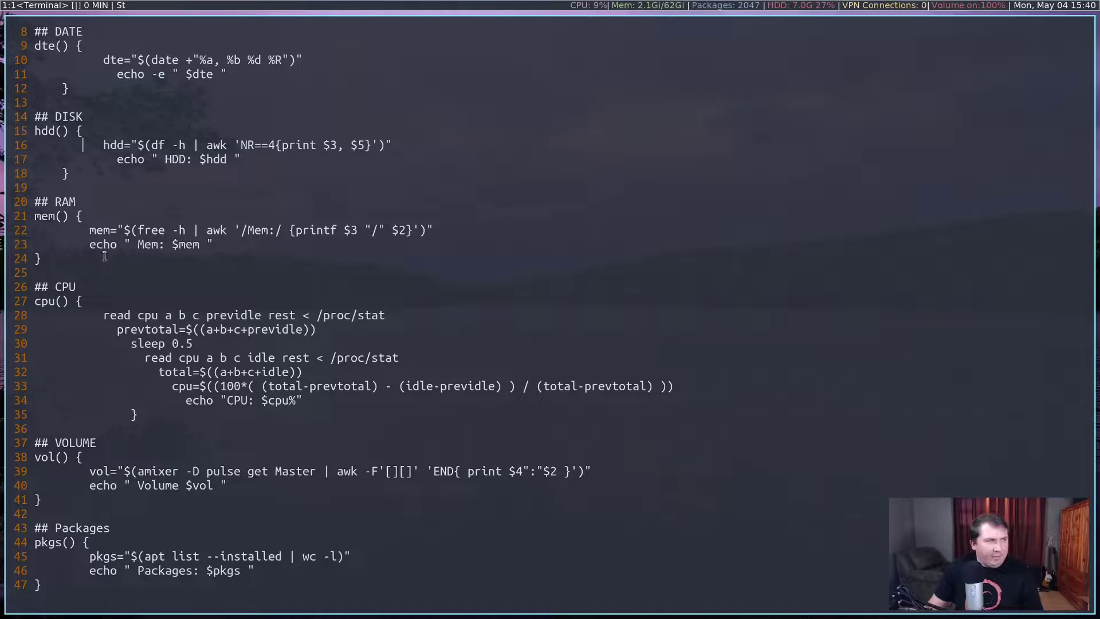
{"action": "double_click", "coordinate": [138, 245]}
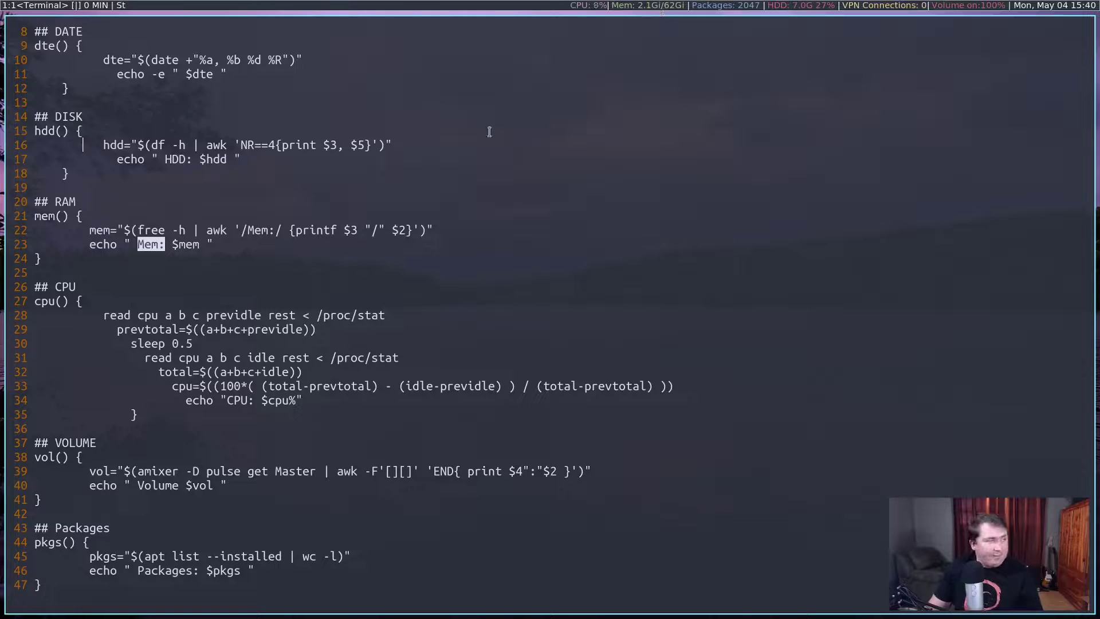
Step: Highlight the cpu() and hdd() function names and examine the whole body of the cpu() function
{"action": "left_click_drag", "start_coordinate": [35, 289], "coordinate": [79, 307]}
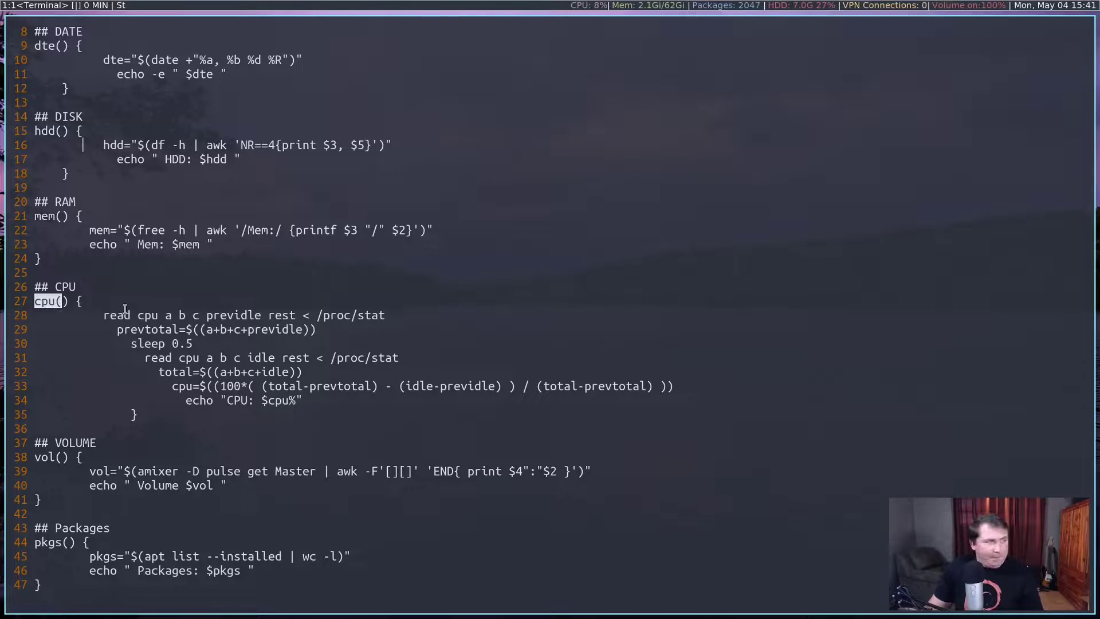
{"action": "left_click_drag", "start_coordinate": [35, 131], "coordinate": [67, 133]}
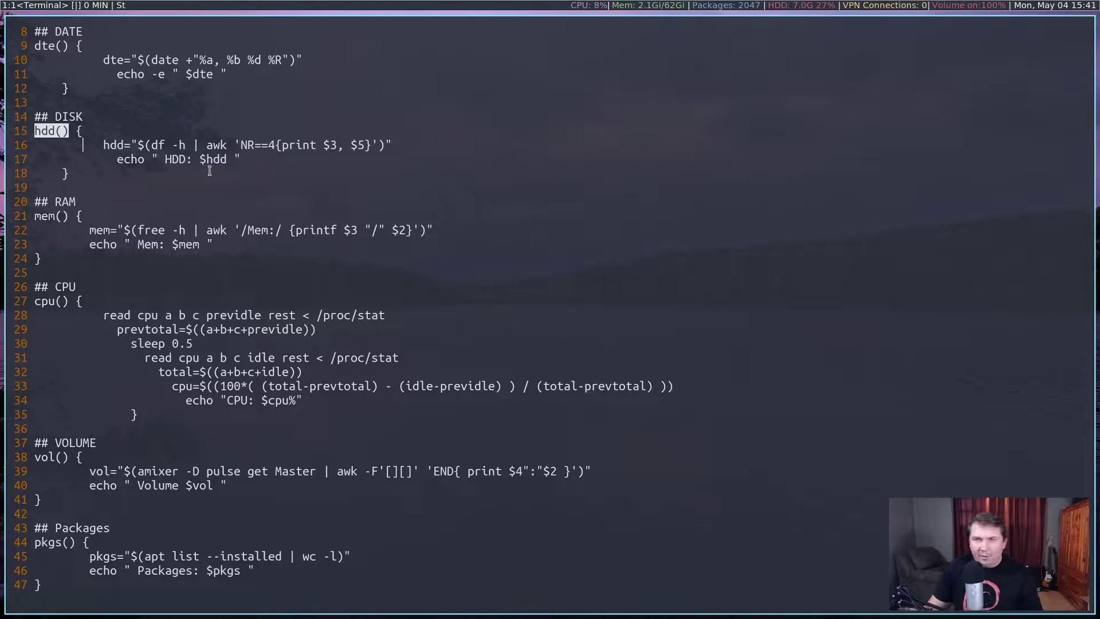
{"action": "left_click_drag", "start_coordinate": [34, 301], "coordinate": [333, 406]}
{"action": "left_click", "coordinate": [281, 355]}
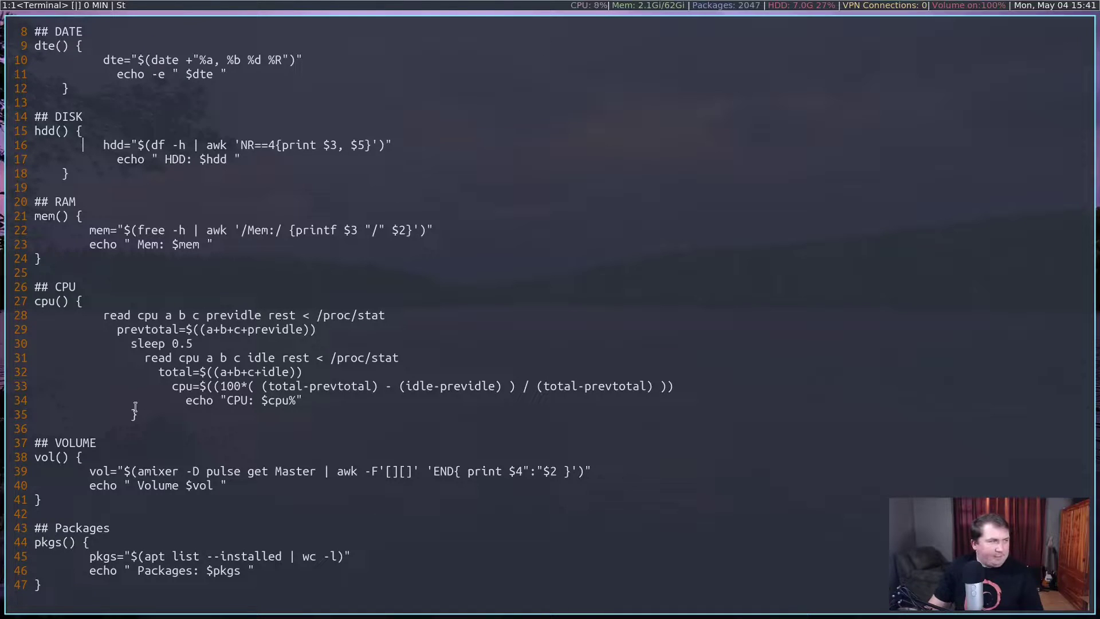
Step: Examine the vol() function in the VOLUME section, highlighting pulse and the awk print expression in its amixer command
{"action": "scroll", "coordinate": [58, 396], "scroll_direction": "down", "scroll_amount": 3}
{"action": "left_click", "coordinate": [38, 316]}
{"action": "left_click_drag", "start_coordinate": [37, 315], "coordinate": [67, 316]}
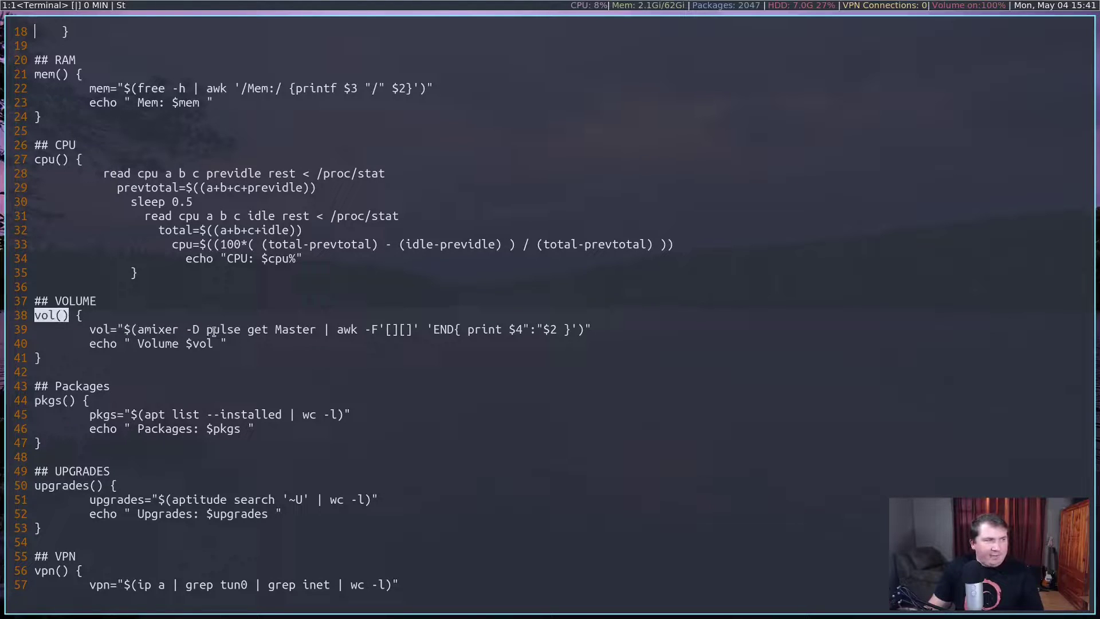
{"action": "left_click_drag", "start_coordinate": [207, 332], "coordinate": [240, 332]}
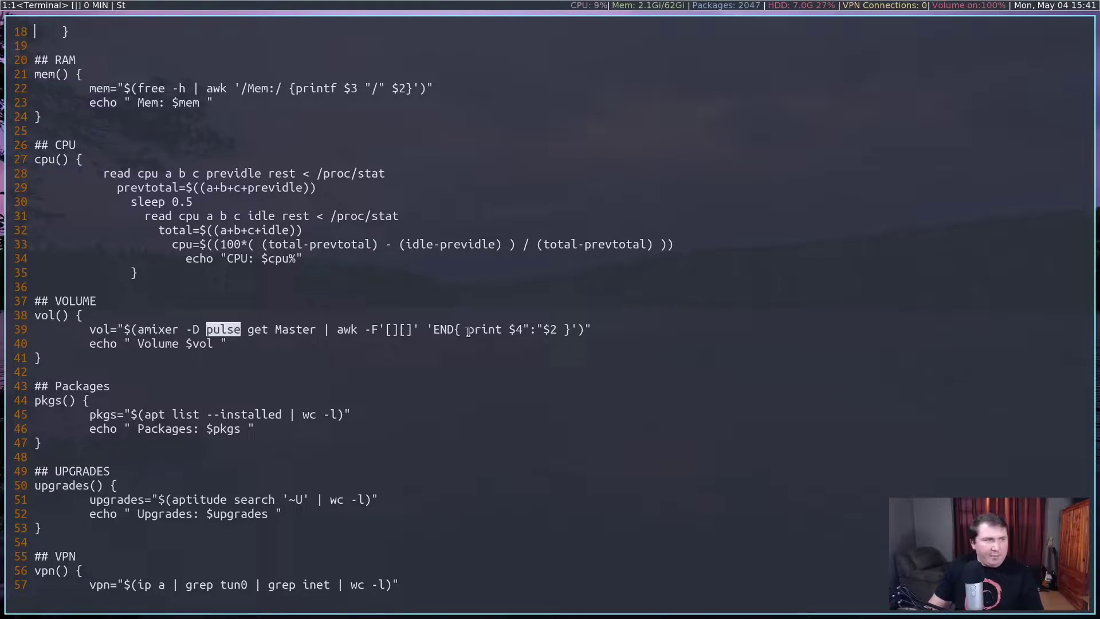
{"action": "left_click_drag", "start_coordinate": [468, 331], "coordinate": [561, 344]}
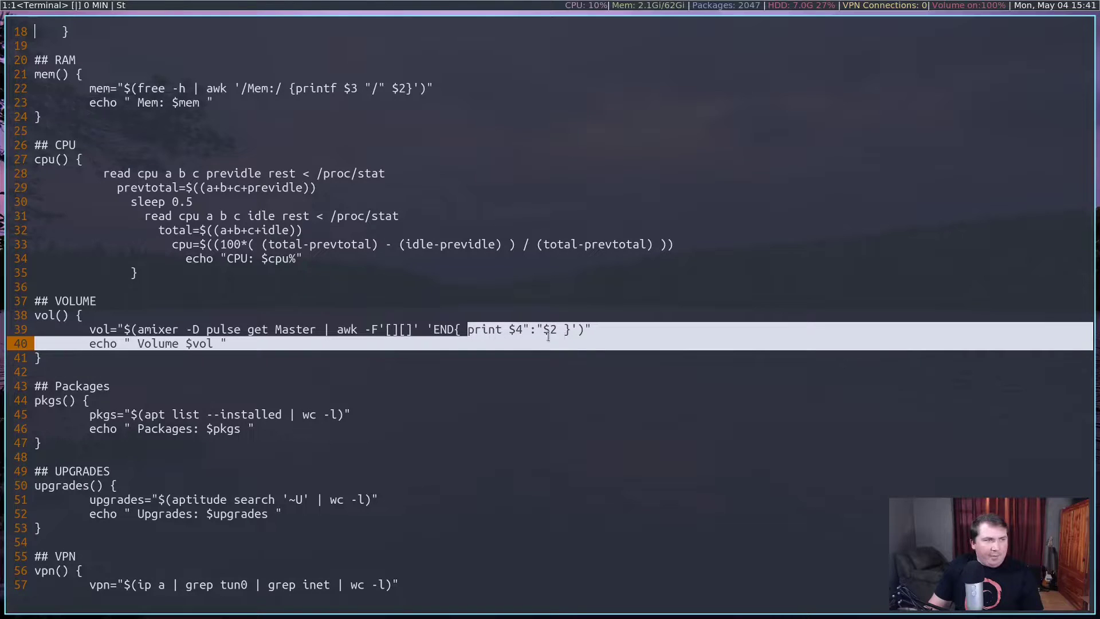
{"action": "left_click", "coordinate": [515, 329]}
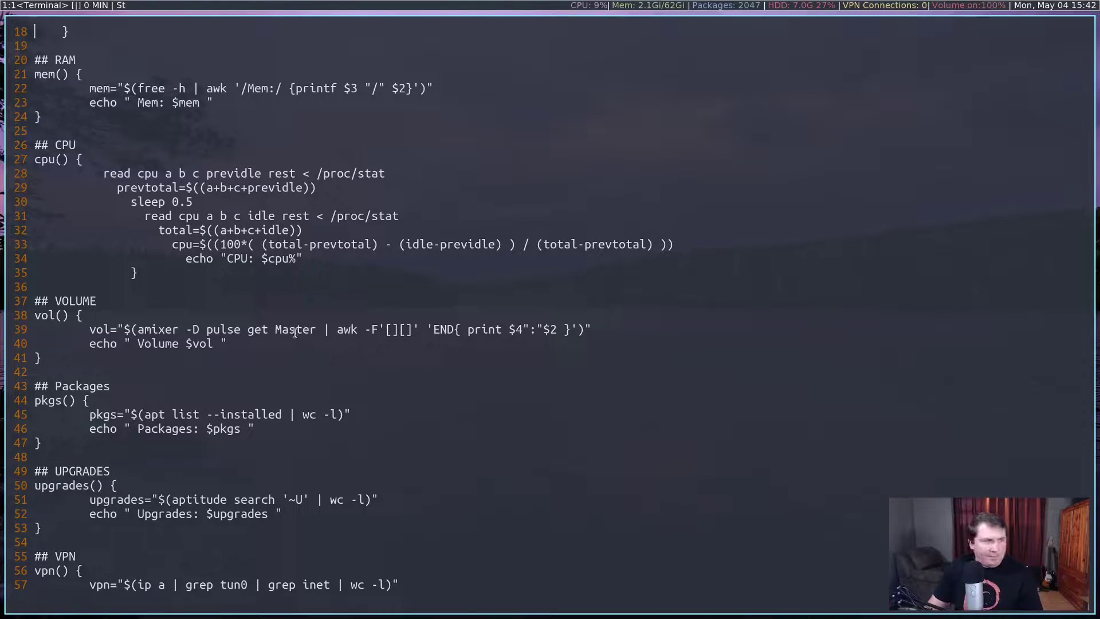
Step: Highlight the Volume echo line in vol(), then examine the installed-package command in pkgs(), highlighting its wc -l part
{"action": "left_click_drag", "start_coordinate": [94, 346], "coordinate": [205, 343]}
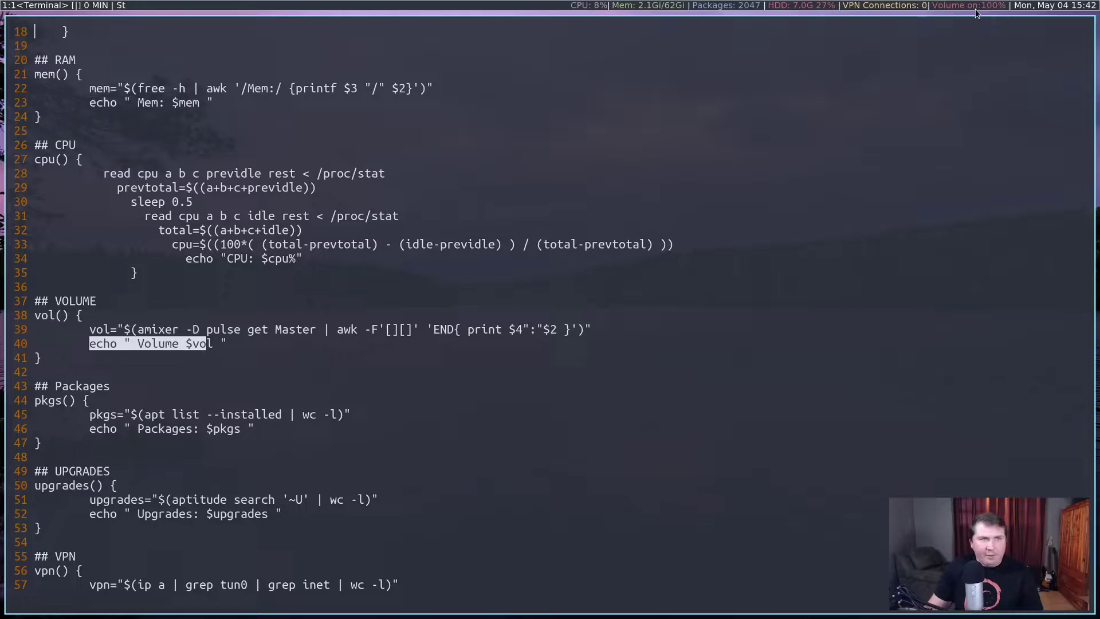
{"action": "left_click_drag", "start_coordinate": [212, 362], "coordinate": [195, 363]}
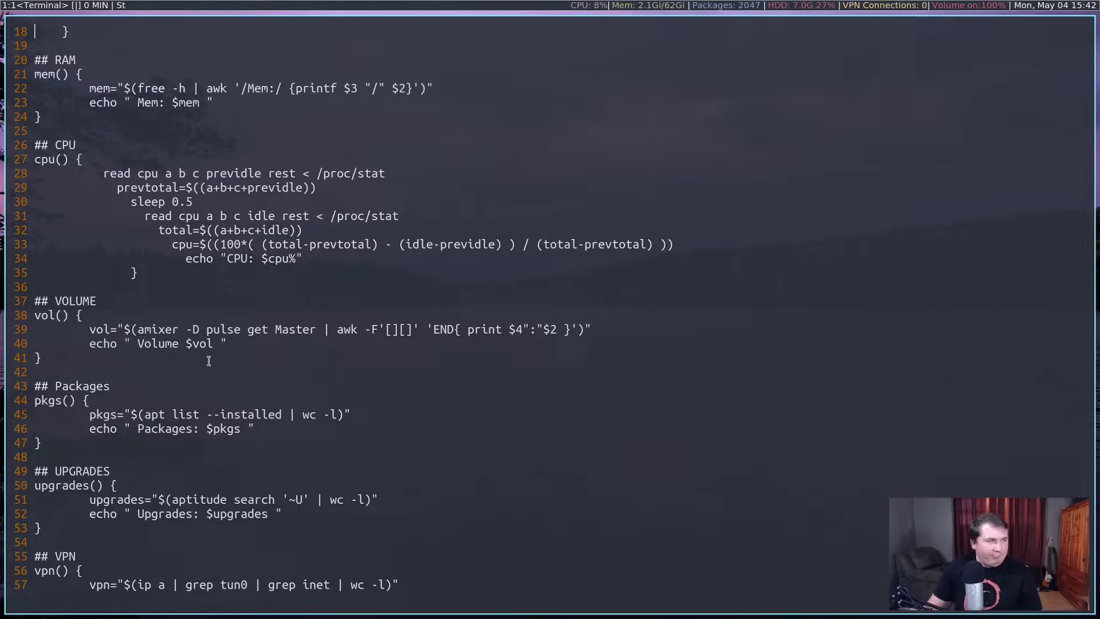
{"action": "left_click", "coordinate": [123, 403]}
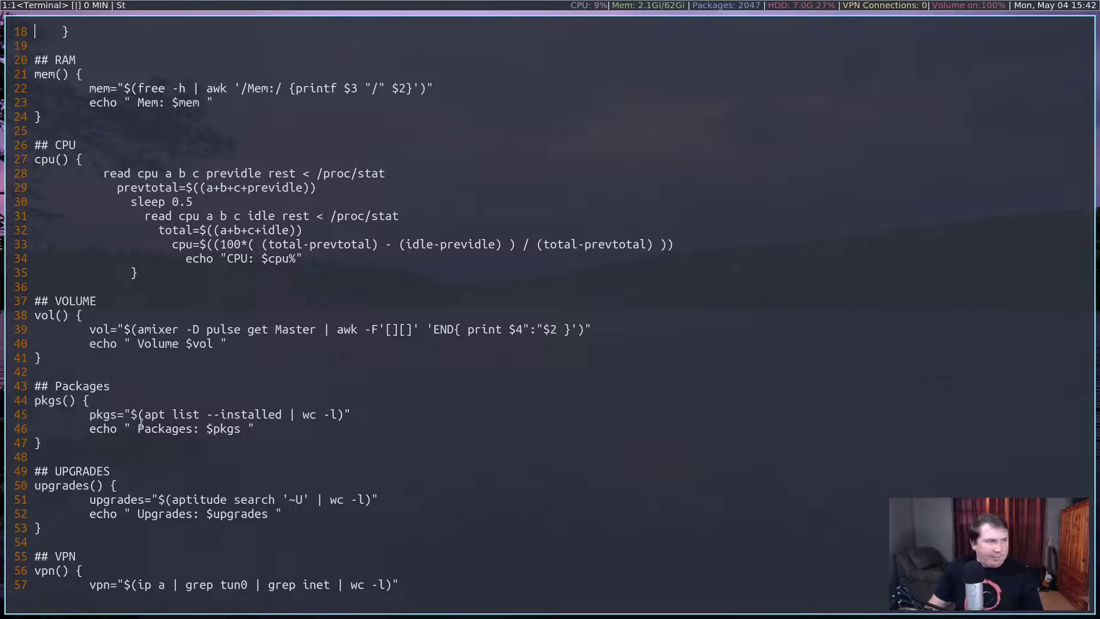
{"action": "left_click_drag", "start_coordinate": [146, 417], "coordinate": [345, 414]}
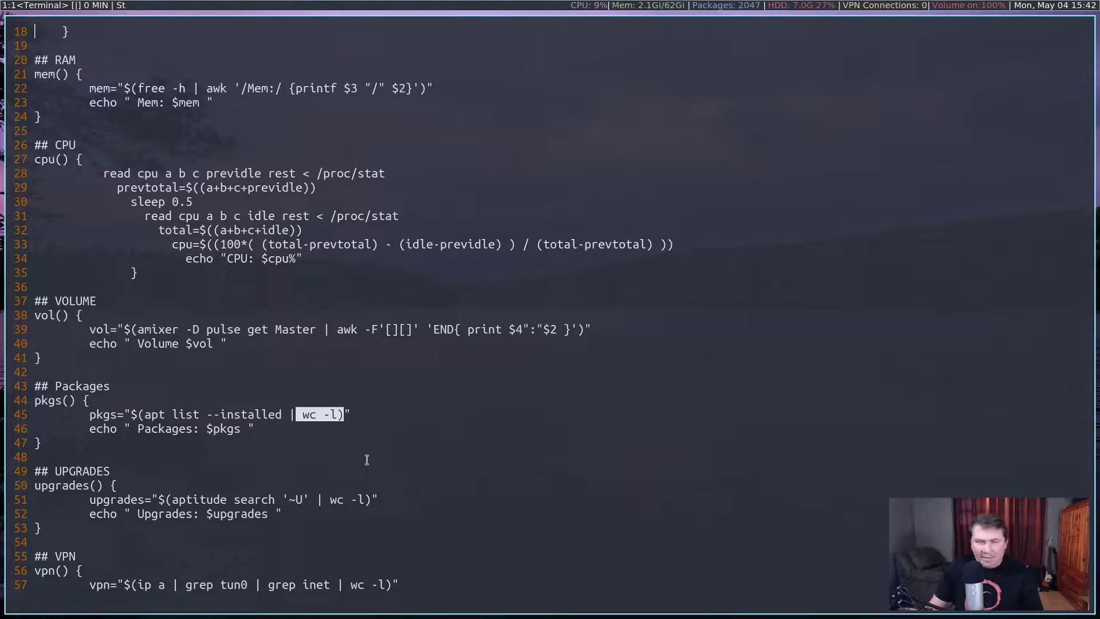
{"action": "left_click", "coordinate": [186, 458]}
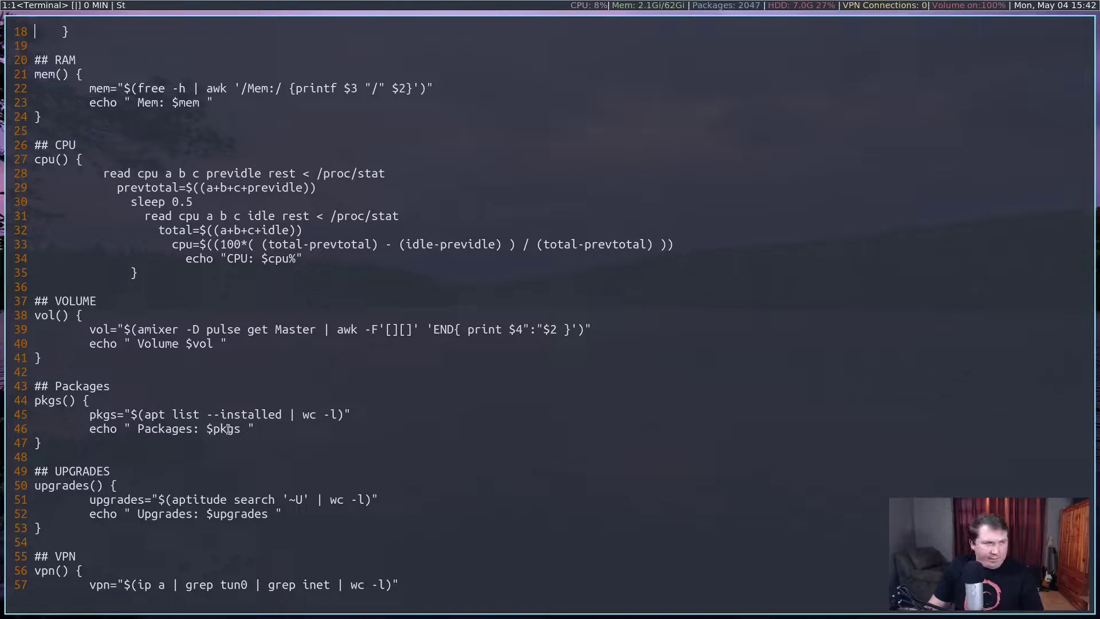
Step: Examine the upgrades() function, highlighting its name and the aptitude, '~U' and wc -l parts of its command
{"action": "scroll", "coordinate": [103, 461], "scroll_direction": "down", "scroll_amount": 2}
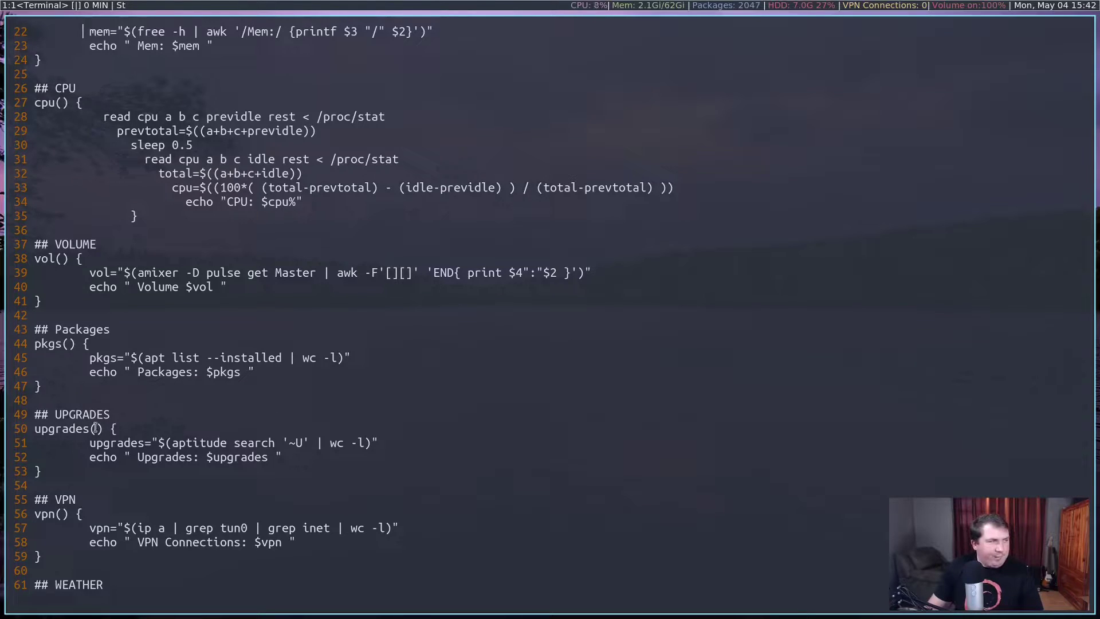
{"action": "scroll", "coordinate": [89, 427], "scroll_direction": "down", "scroll_amount": 3}
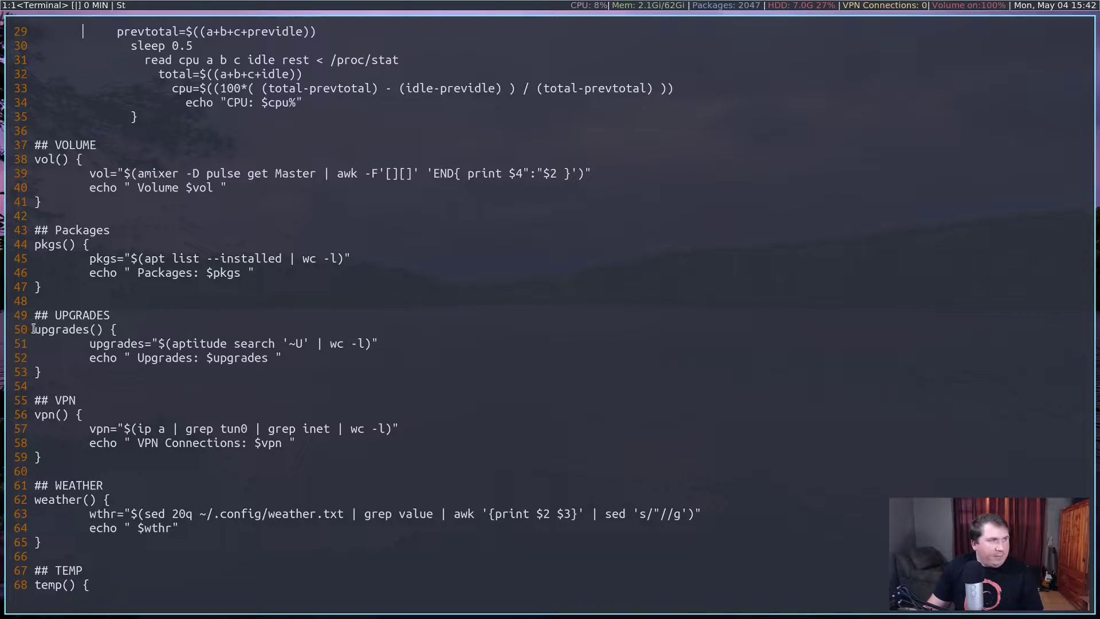
{"action": "left_click_drag", "start_coordinate": [33, 329], "coordinate": [96, 330]}
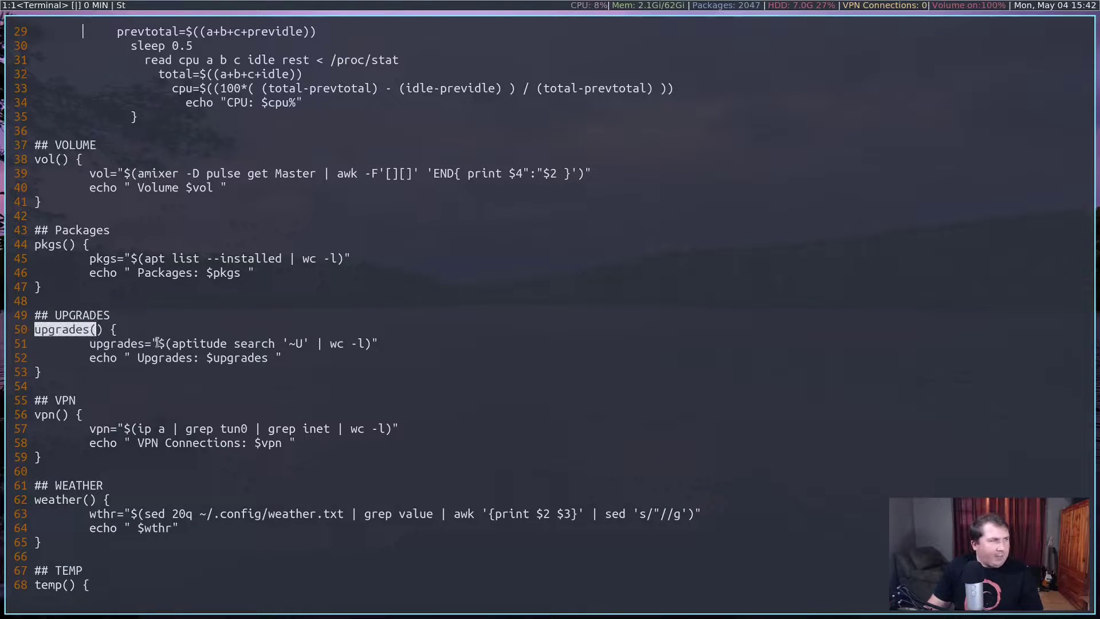
{"action": "scroll", "coordinate": [152, 343], "scroll_direction": "down", "scroll_amount": 1}
{"action": "left_click", "coordinate": [87, 339]}
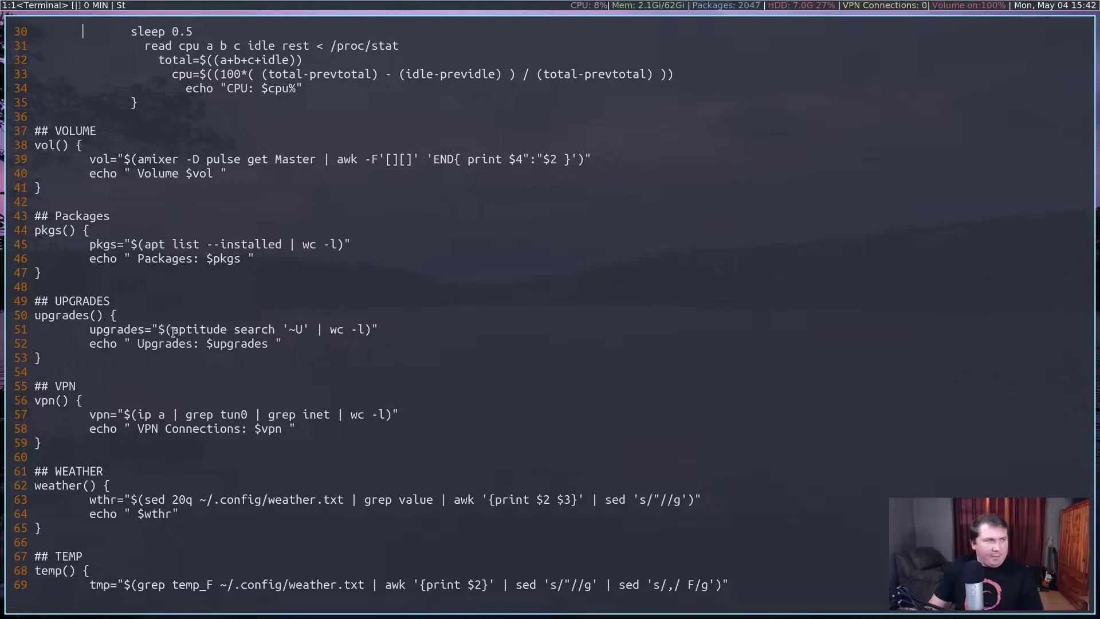
{"action": "left_click_drag", "start_coordinate": [173, 333], "coordinate": [223, 335]}
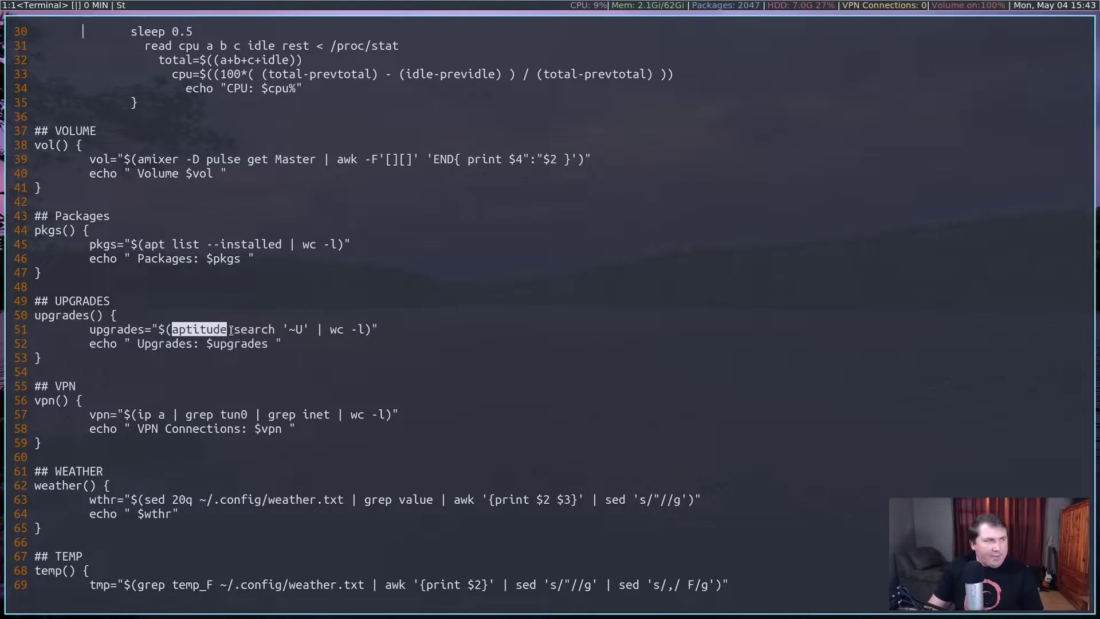
{"action": "left_click_drag", "start_coordinate": [283, 329], "coordinate": [310, 329]}
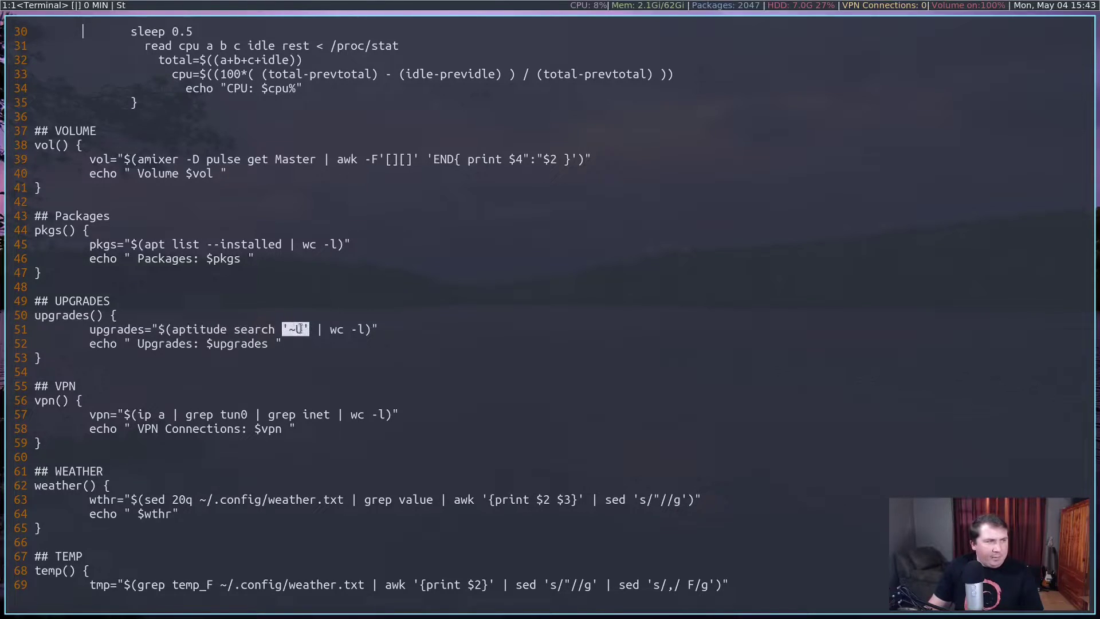
{"action": "left_click_drag", "start_coordinate": [331, 330], "coordinate": [364, 329]}
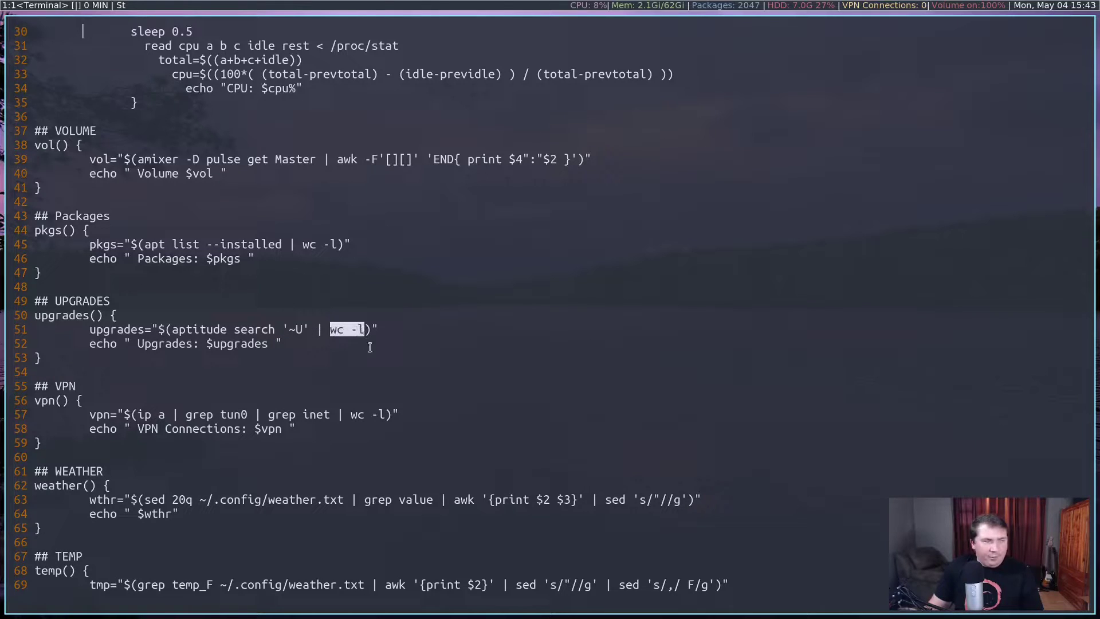
{"action": "left_click", "coordinate": [383, 365]}
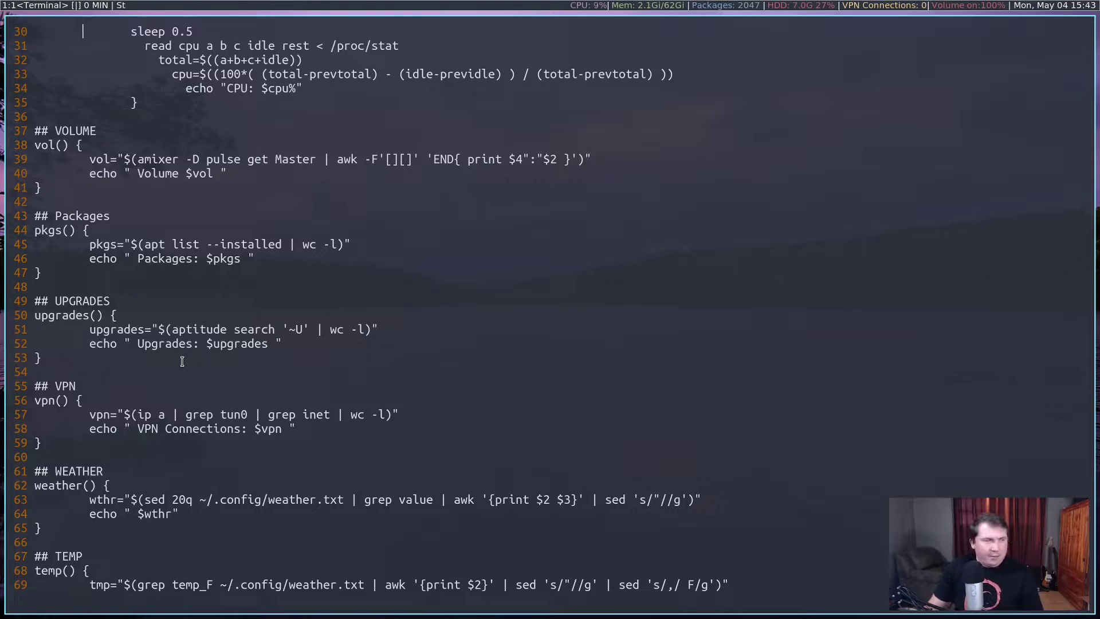
Step: Examine the vpn() function, highlighting grep tun0, the inet and wc -l filters, and the $vpn variable in its echo line
{"action": "scroll", "coordinate": [75, 361], "scroll_direction": "down", "scroll_amount": 2}
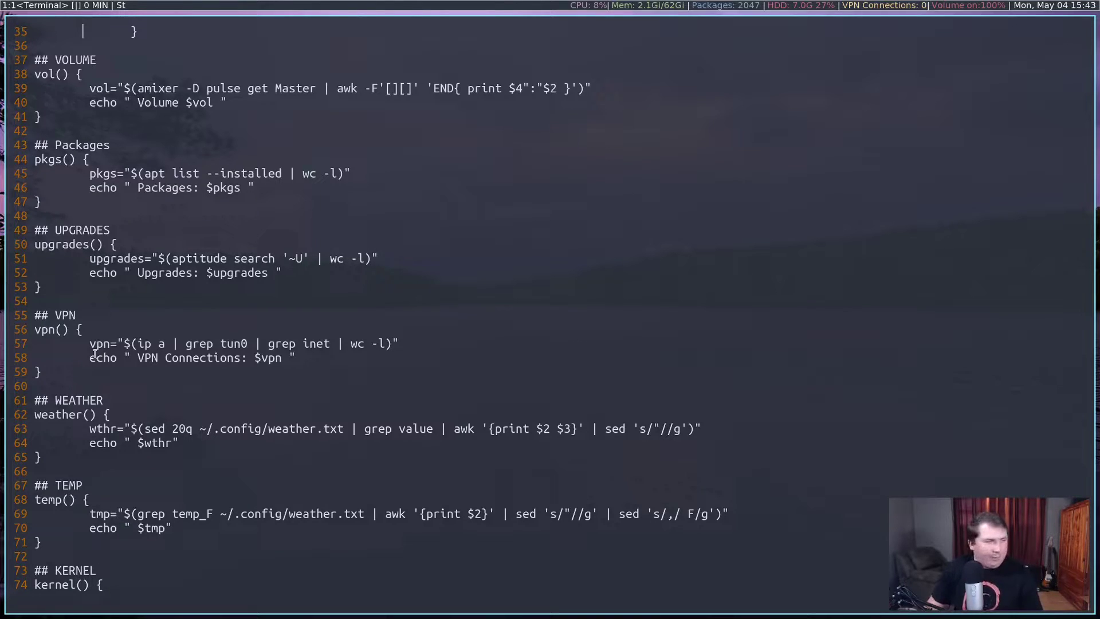
{"action": "left_click_drag", "start_coordinate": [90, 343], "coordinate": [239, 347]}
{"action": "double_click", "coordinate": [189, 344]}
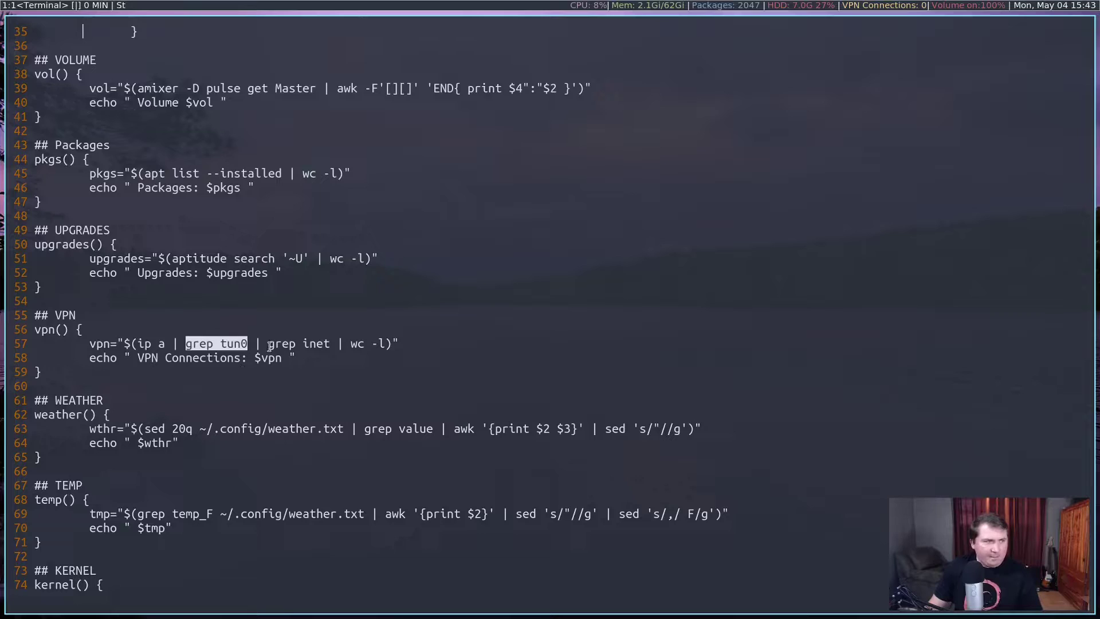
{"action": "left_click_drag", "start_coordinate": [268, 344], "coordinate": [388, 342]}
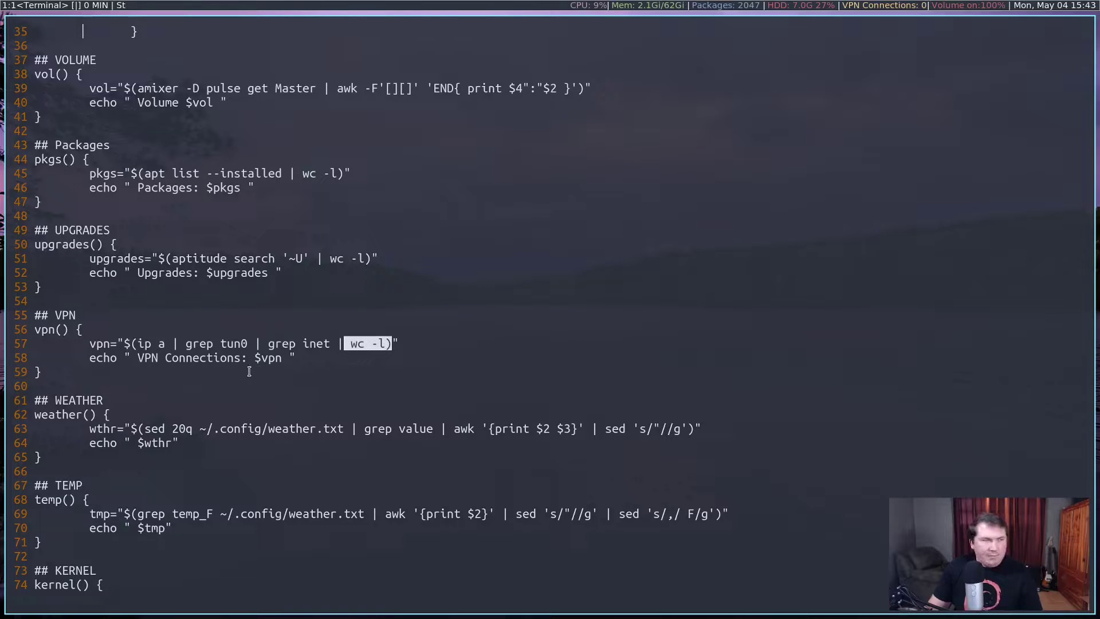
{"action": "left_click_drag", "start_coordinate": [142, 361], "coordinate": [281, 359]}
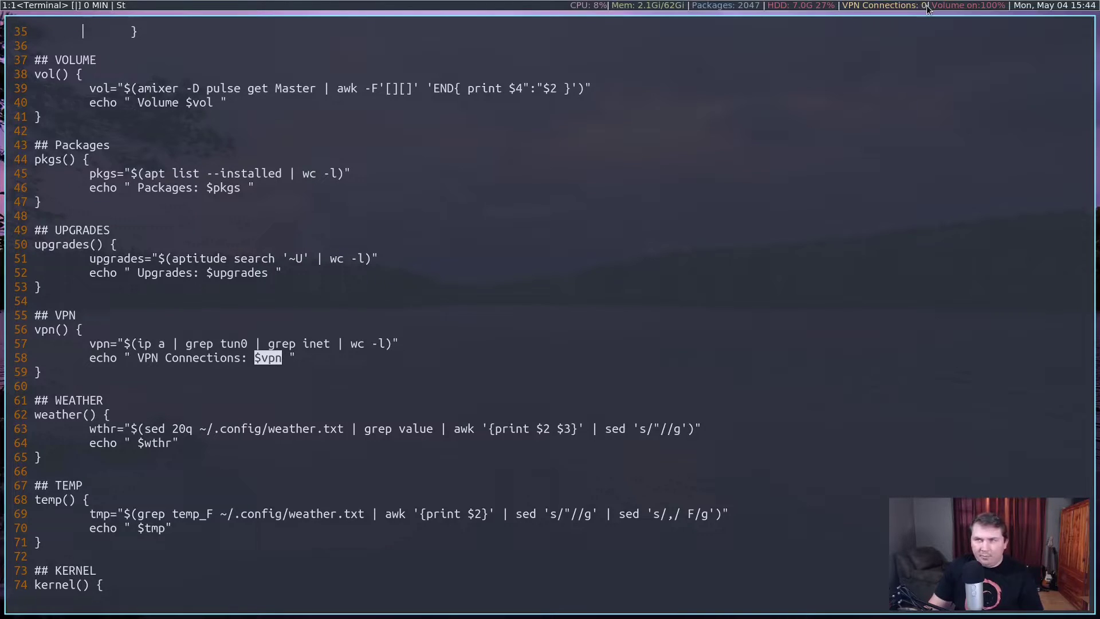
Step: Bring the WEATHER section into view, open a second terminal, start bash in it and run curl wttr.in/Tuscaloosa
{"action": "scroll", "coordinate": [69, 429], "scroll_direction": "down", "scroll_amount": 2}
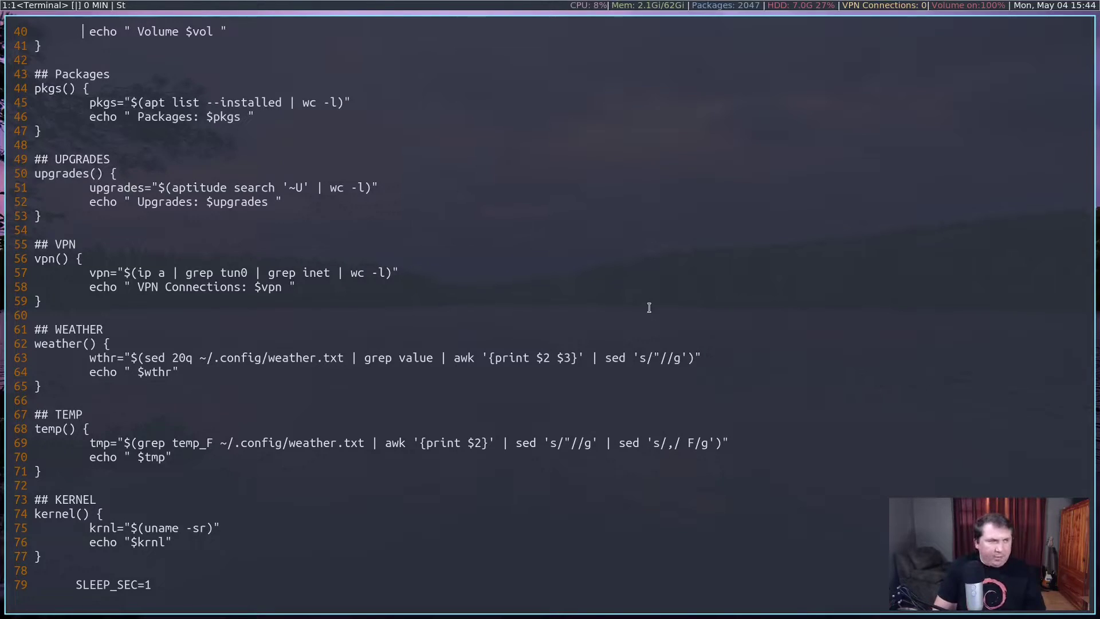
{"action": "key", "text": "super+shift+Return"}
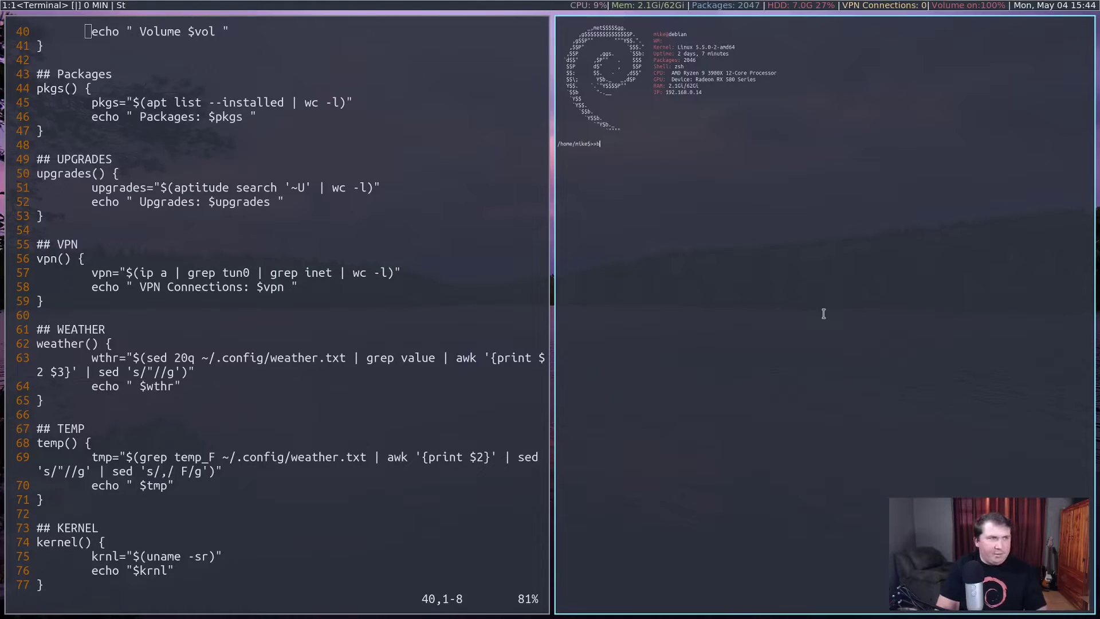
{"action": "type", "text": "bash"}
{"action": "key", "text": "Return"}
{"action": "type", "text": "curl"}
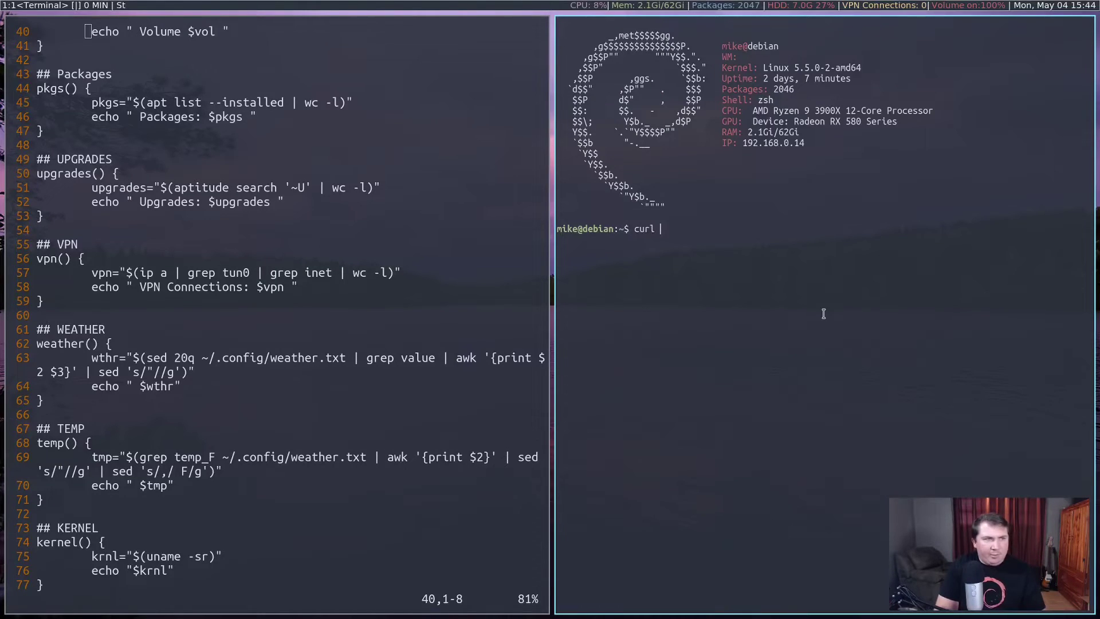
{"action": "type", "text": " wttr.in/Tuscaloos"}
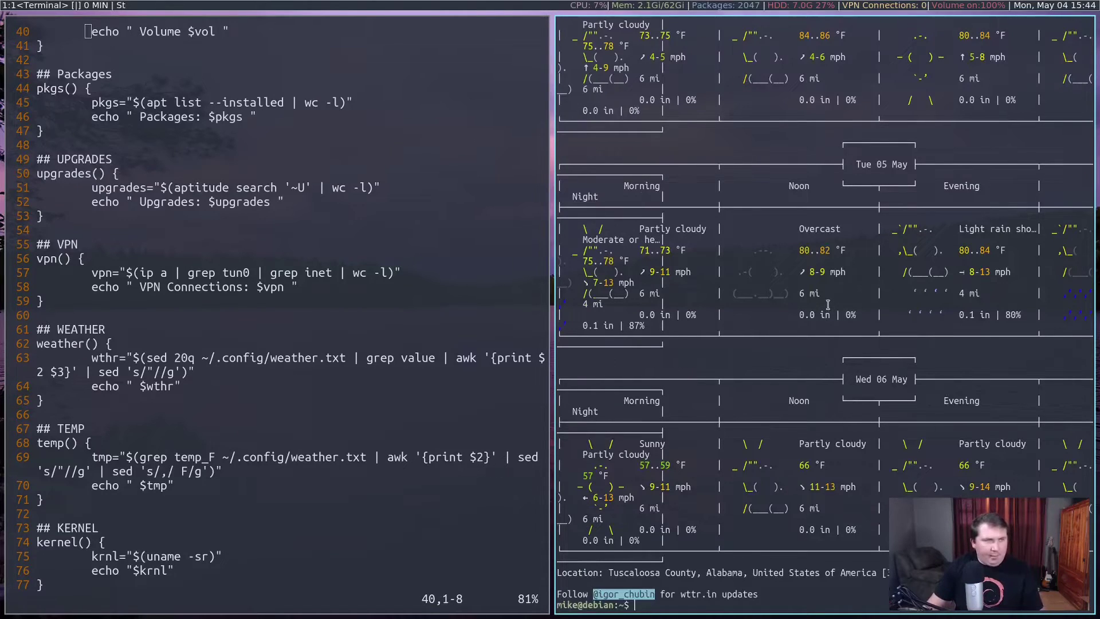
Step: Review the beginning of the Tuscaloosa weather report, highlighting the current conditions block
{"action": "scroll", "coordinate": [828, 304], "scroll_direction": "up", "scroll_amount": 10}
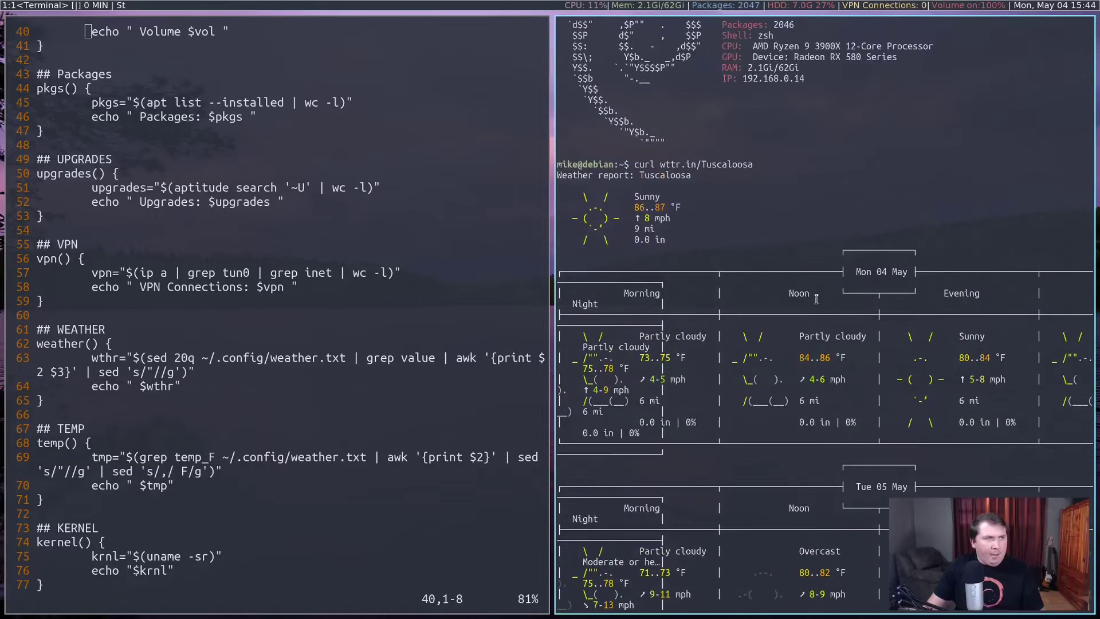
{"action": "left_click_drag", "start_coordinate": [576, 186], "coordinate": [829, 259]}
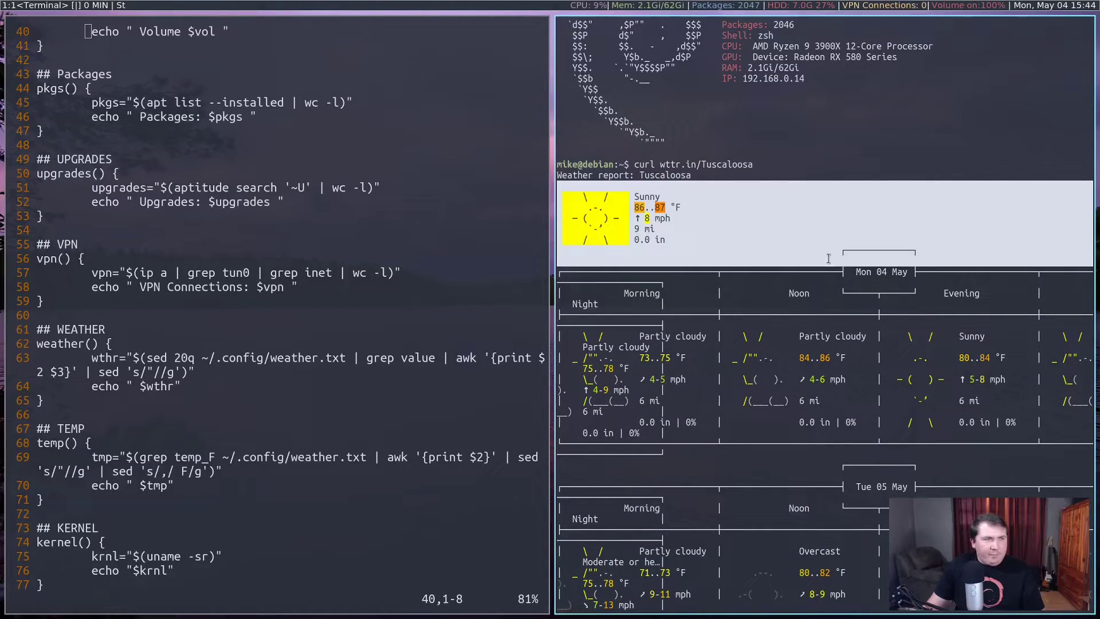
{"action": "left_click", "coordinate": [706, 235]}
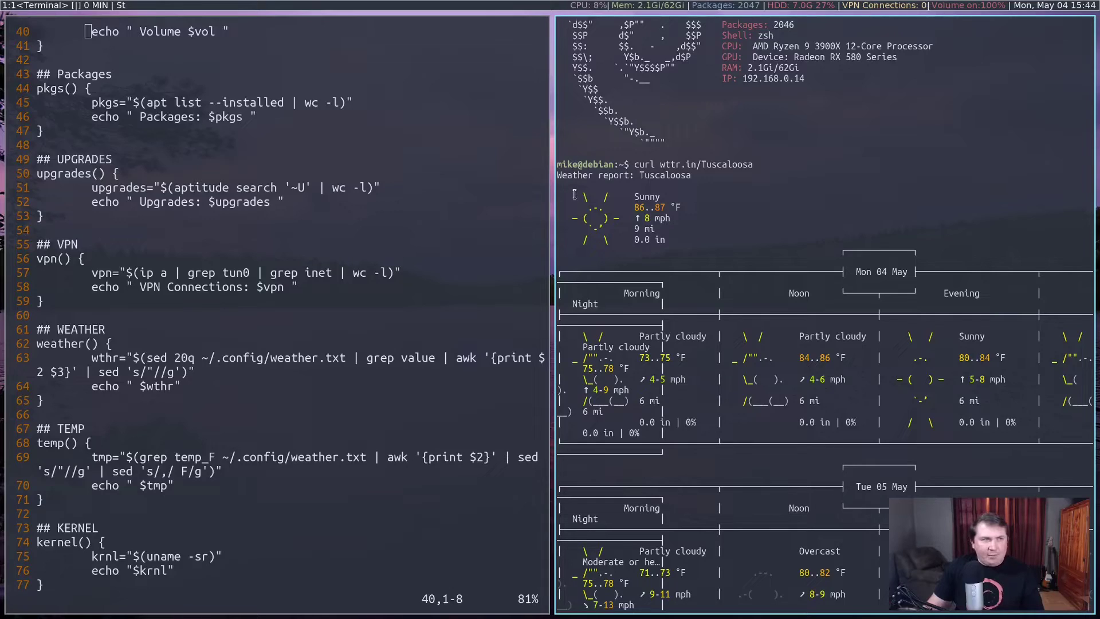
{"action": "left_click_drag", "start_coordinate": [574, 195], "coordinate": [689, 241]}
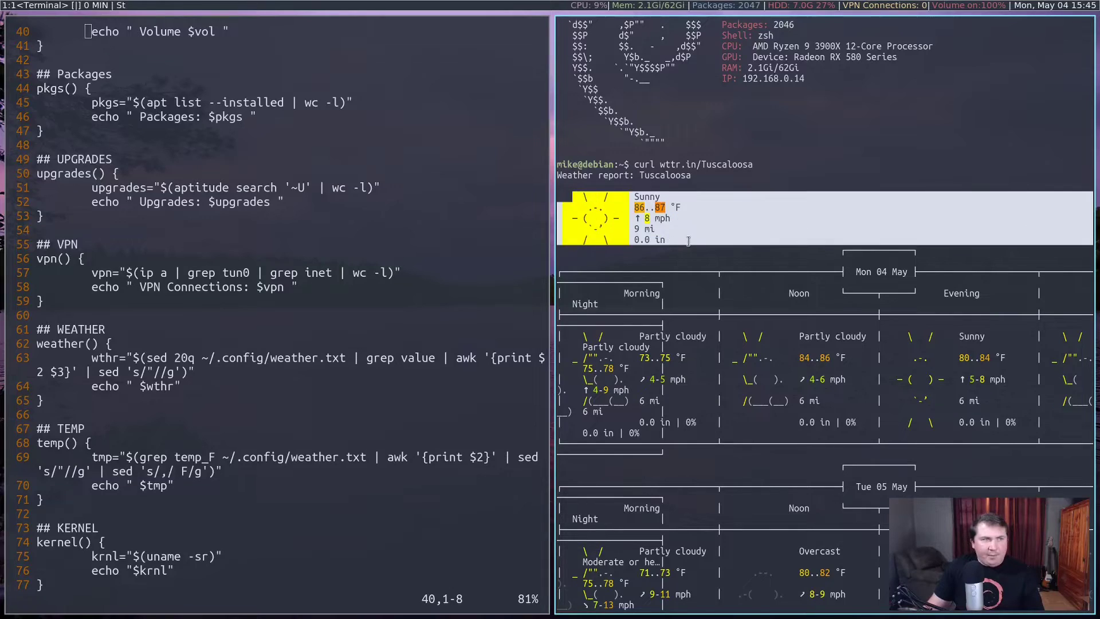
{"action": "left_click", "coordinate": [712, 349]}
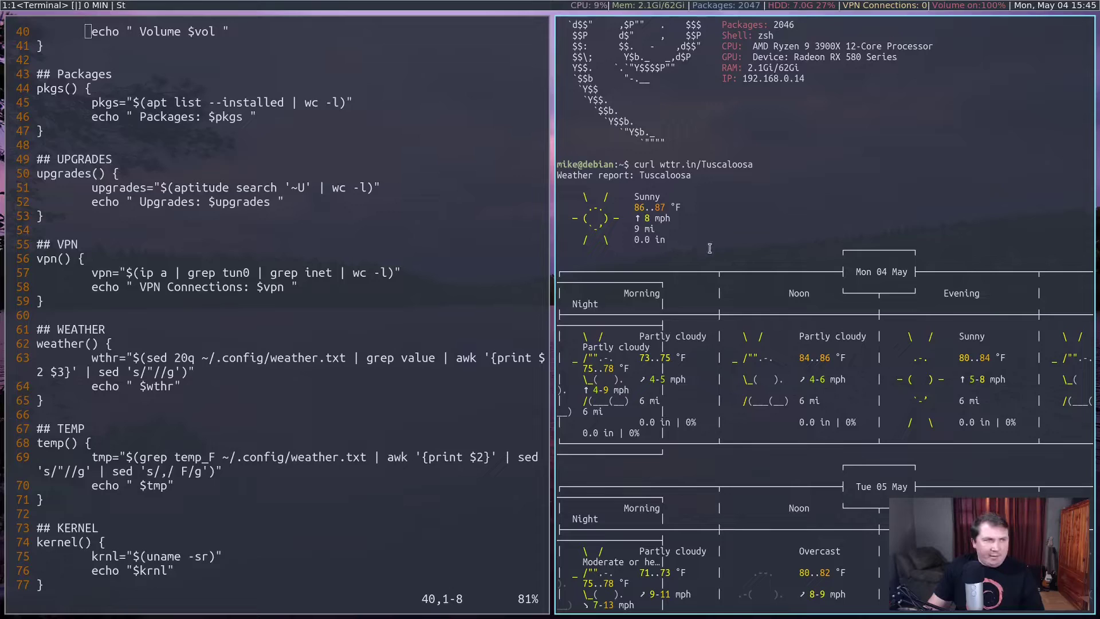
Step: Clear the terminal and enter the command curl wttr.in/Tuscaloosa?format=j1 without running it
{"action": "key", "text": "ctrl+l"}
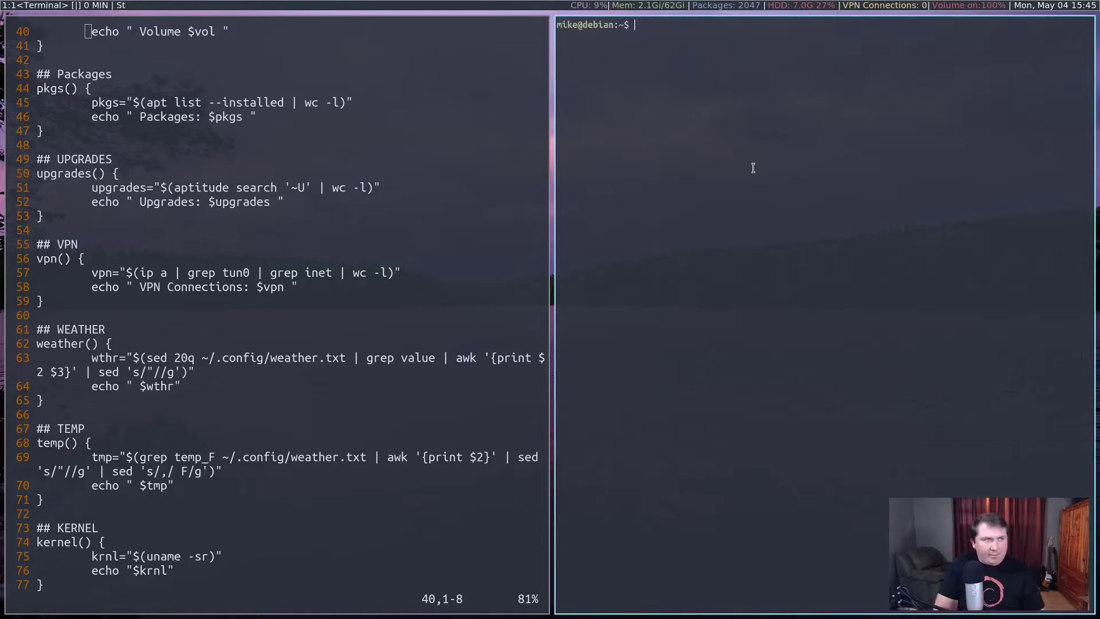
{"action": "type", "text": "curl"}
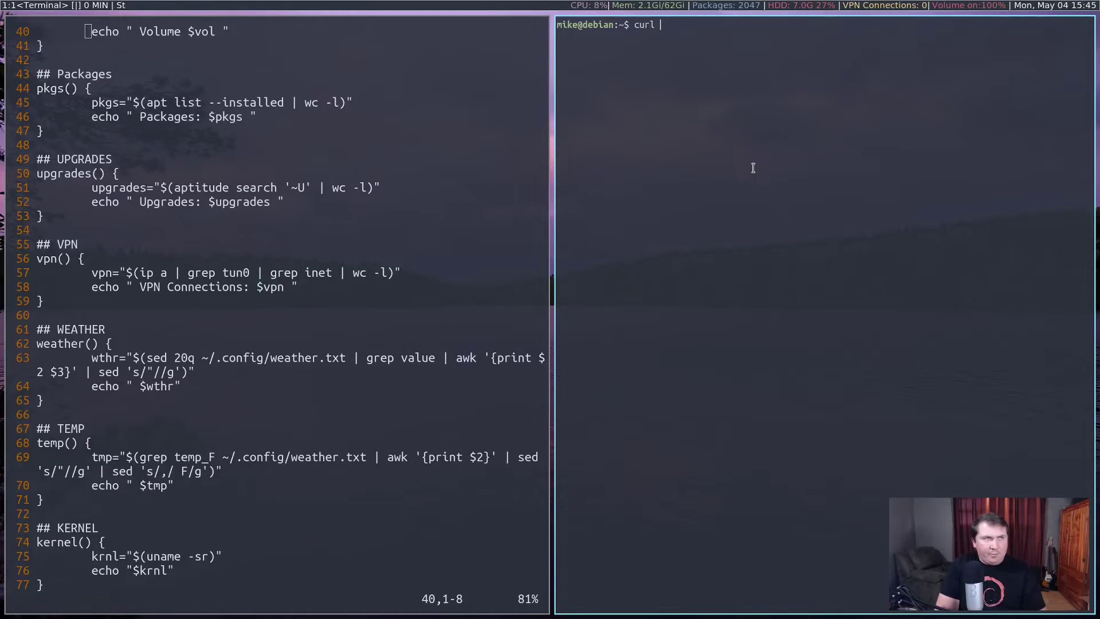
{"action": "type", "text": " wttr.in"}
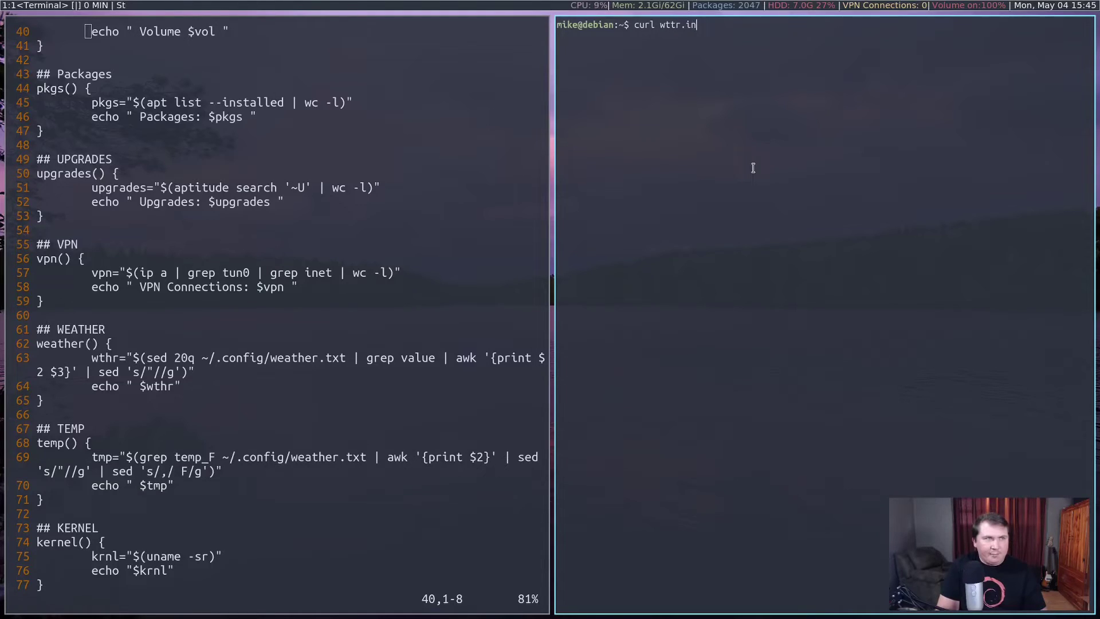
{"action": "type", "text": "/Tuscaloosa?"}
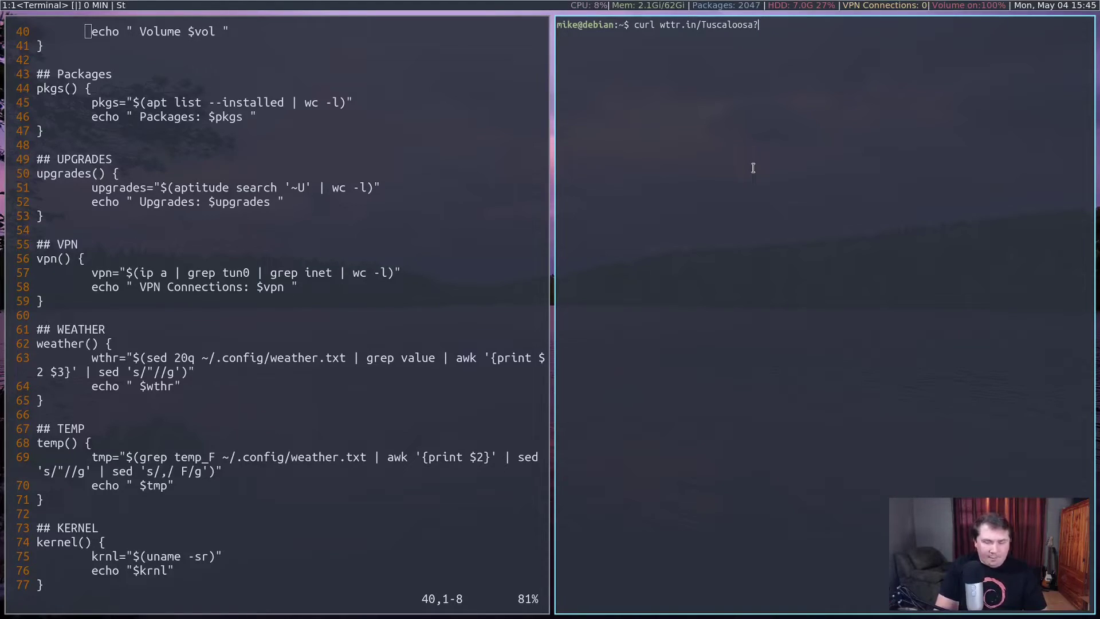
{"action": "type", "text": "ormat"}
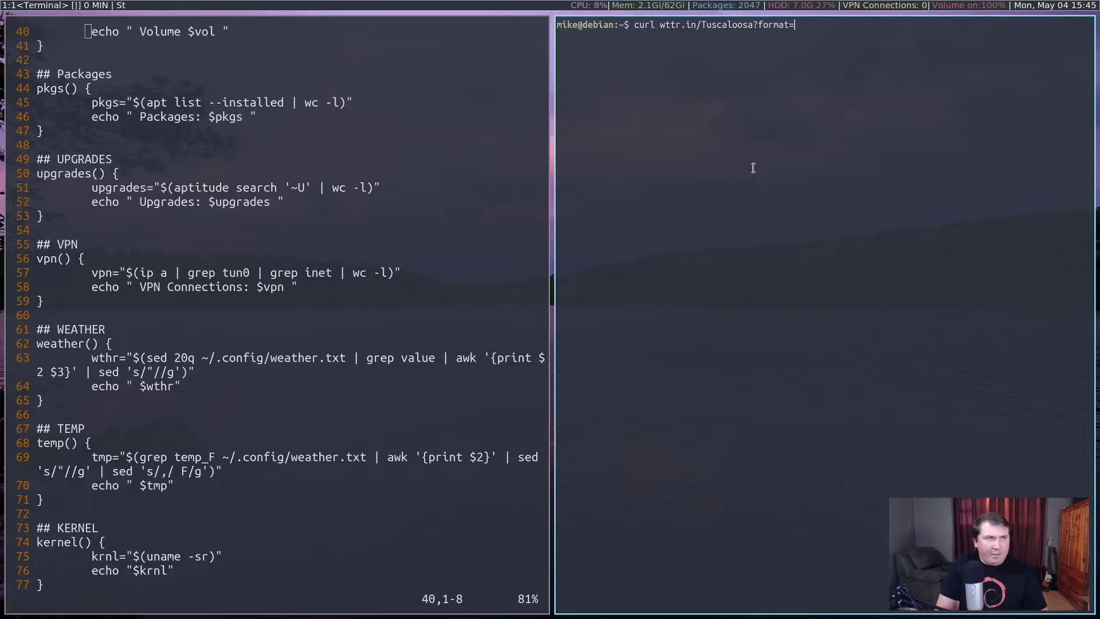
{"action": "type", "text": "=j1"}
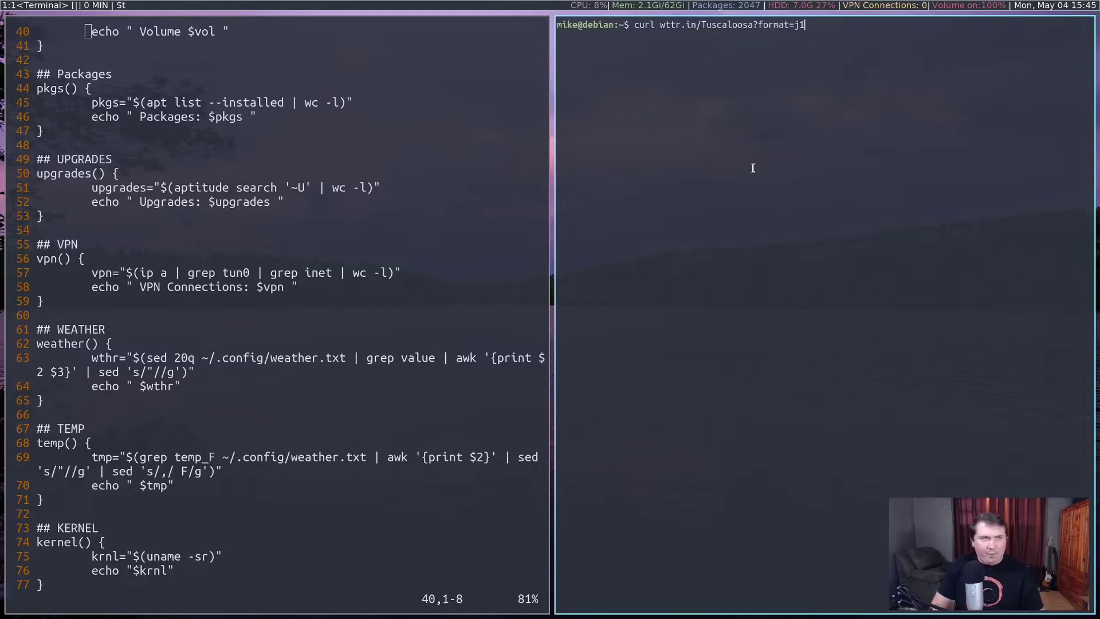
Step: Replace the ?format=j1 option in the curl command with a pipe to sed 7q and run it
{"action": "key", "text": "BackSpace"}
{"action": "key", "text": "BackSpace"}
{"action": "key", "text": "BackSpace"}
{"action": "key", "text": "BackSpace"}
{"action": "key", "text": "BackSpace"}
{"action": "key", "text": "BackSpace"}
{"action": "key", "text": "BackSpace"}
{"action": "key", "text": "BackSpace"}
{"action": "key", "text": "BackSpace"}
{"action": "key", "text": "BackSpace"}
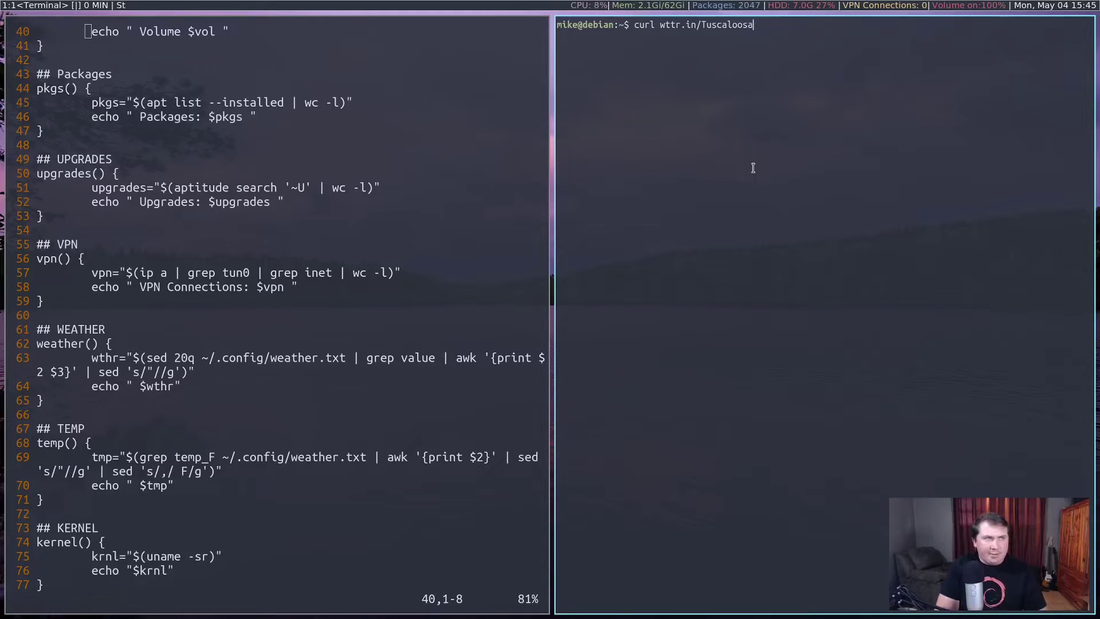
{"action": "type", "text": "| se"}
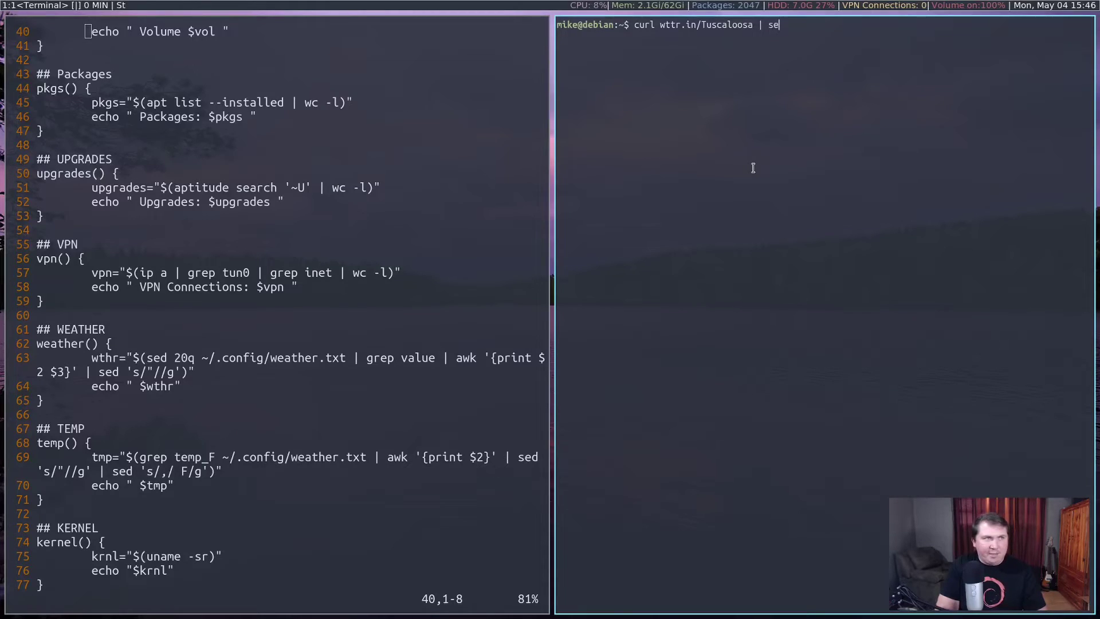
{"action": "type", "text": "d 7q"}
{"action": "key", "text": "Return"}
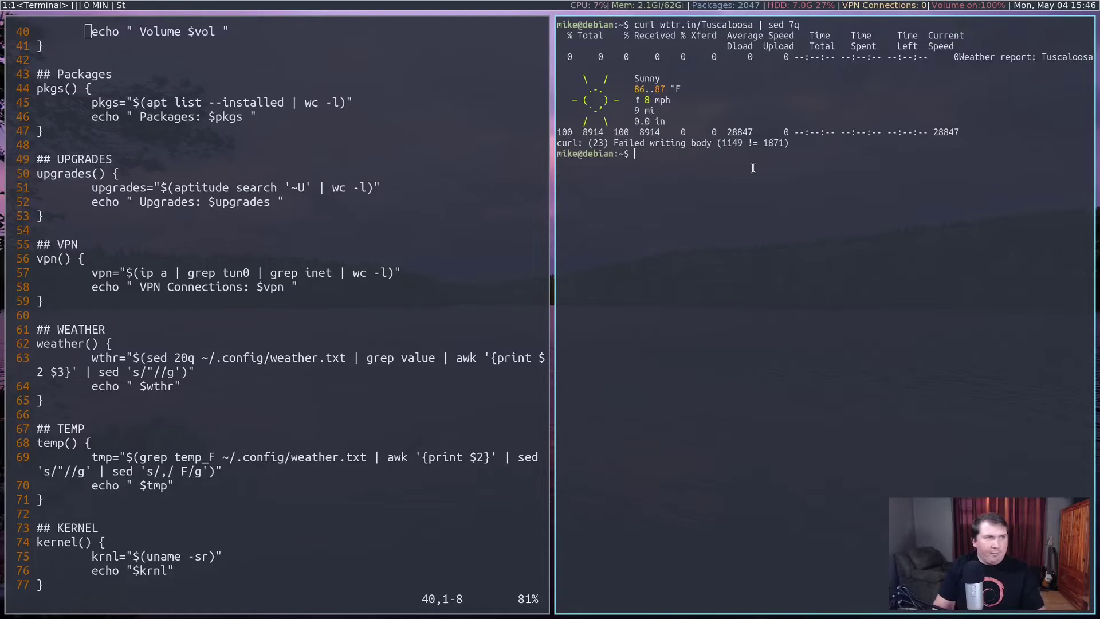
Step: Run curl wttr.in/Tuscaloosa?format=j1 | sed 30q in the second terminal and highlight the returned current_condition data
{"action": "left_click_drag", "start_coordinate": [584, 74], "coordinate": [682, 121]}
{"action": "left_click", "coordinate": [683, 120]}
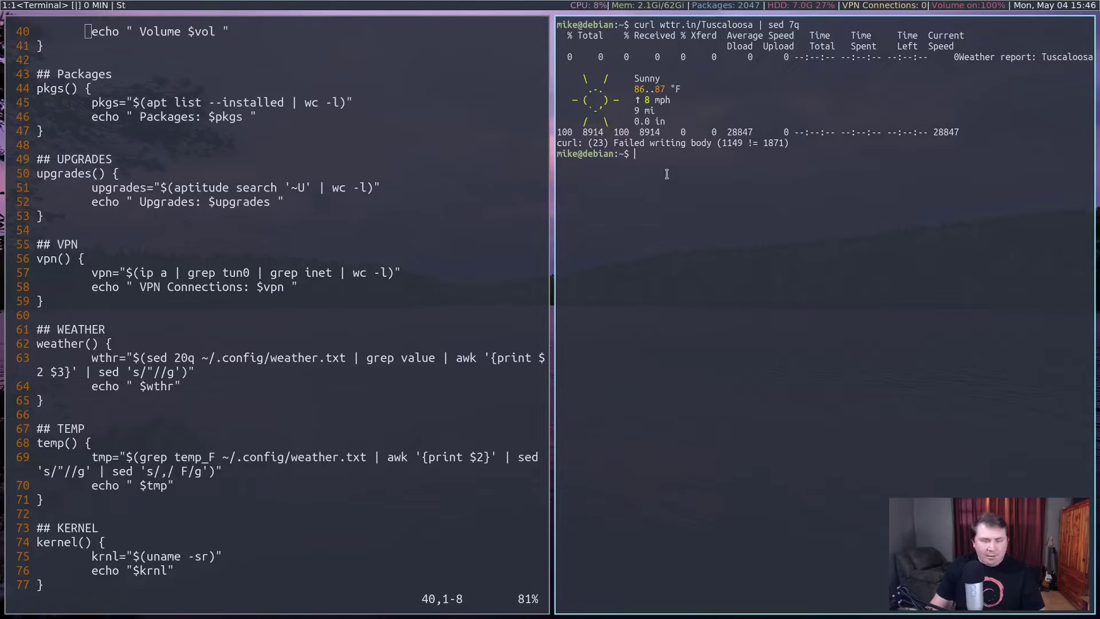
{"action": "key", "text": "Up"}
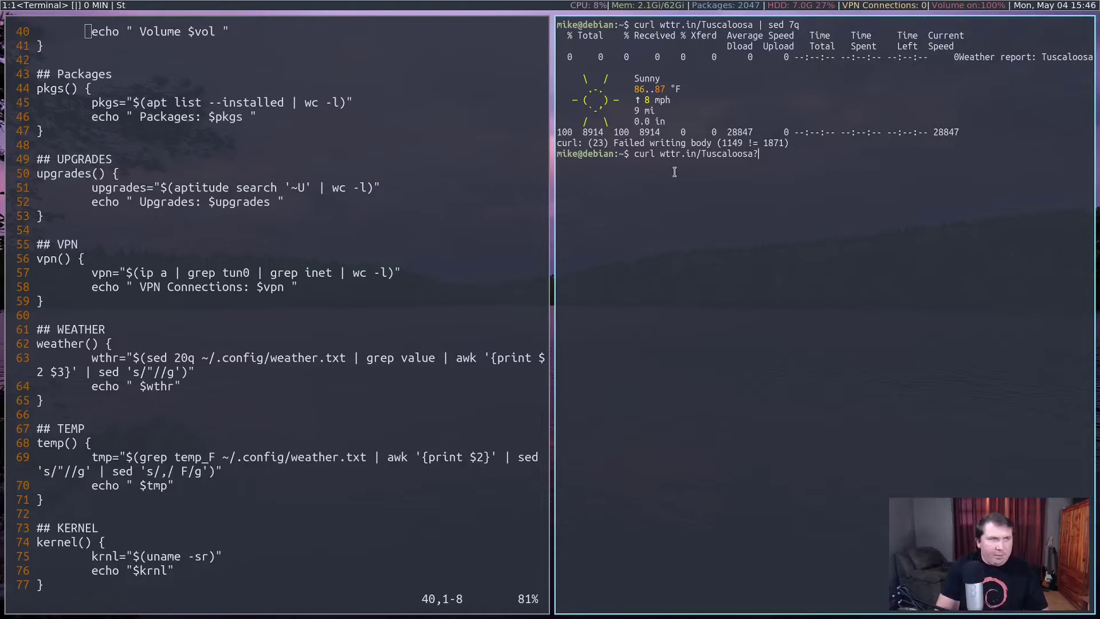
{"action": "type", "text": "?format=j1 | sed 30"}
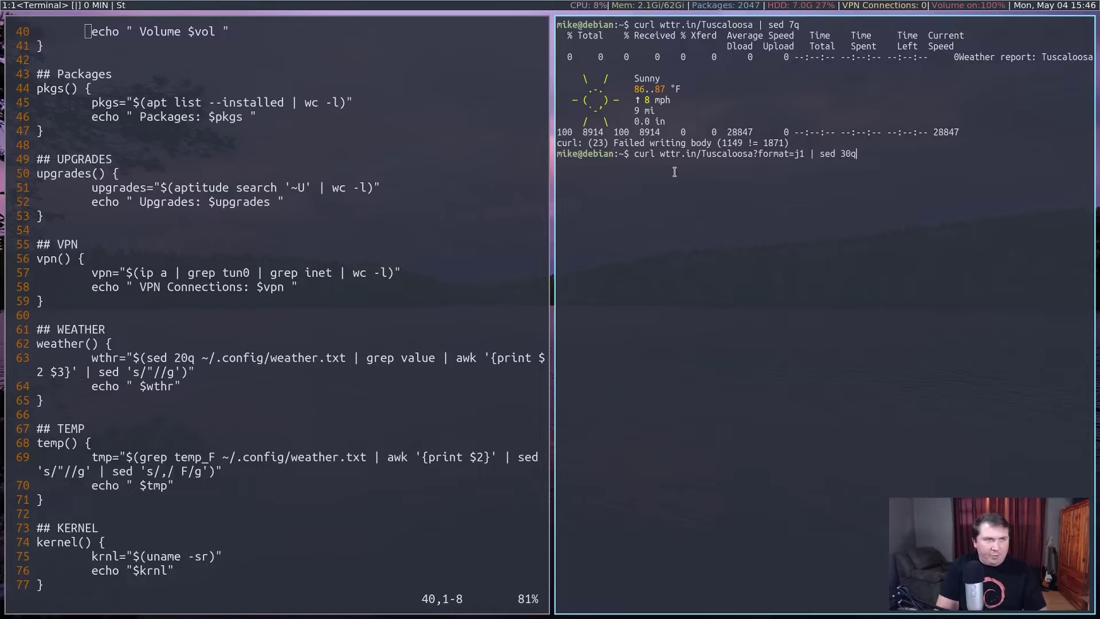
{"action": "type", "text": "q"}
{"action": "key", "text": "Return"}
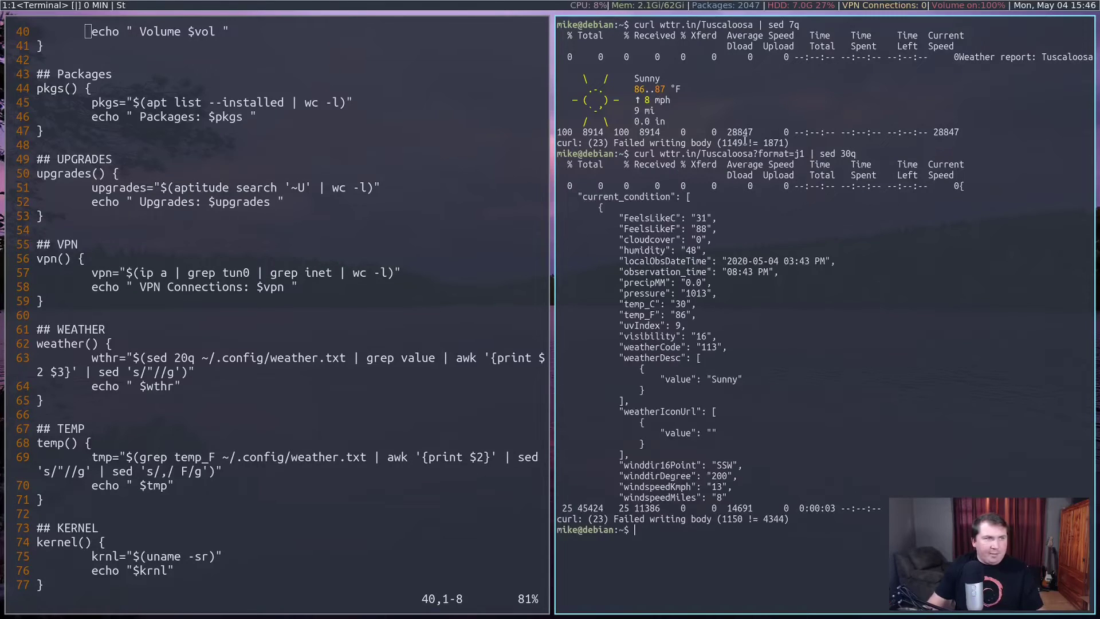
{"action": "left_click_drag", "start_coordinate": [571, 190], "coordinate": [766, 493]}
{"action": "left_click", "coordinate": [766, 492]}
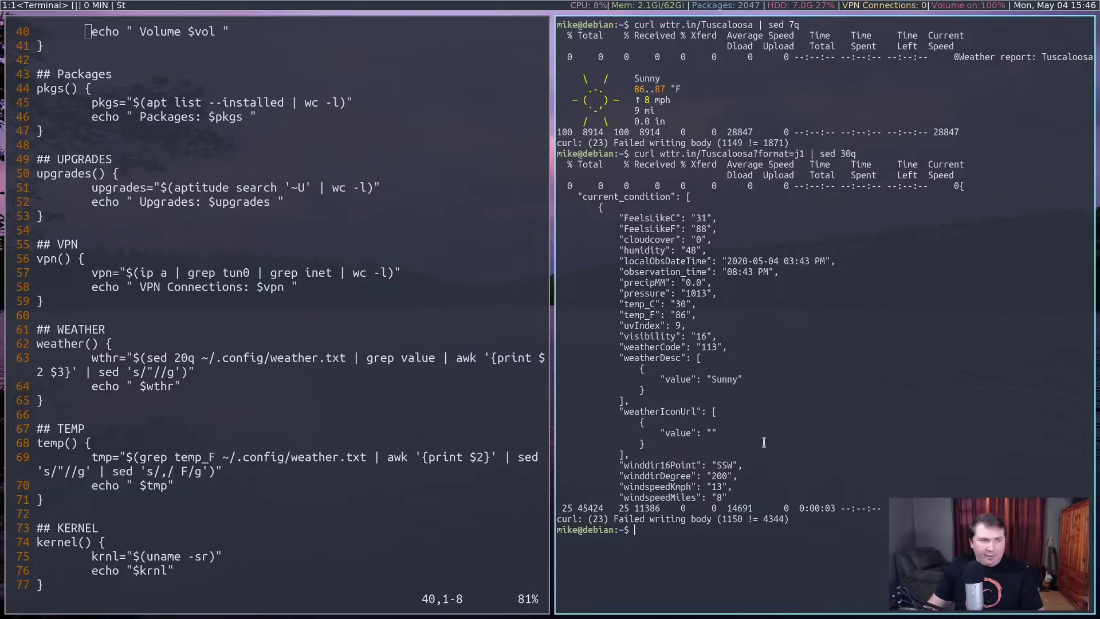
Step: Run /usr/local/bin/weather.sh, and review its curl command and ~/.config/weather.txt output path in vim before quitting the file
{"action": "key", "text": "Up"}
{"action": "key", "text": "Return"}
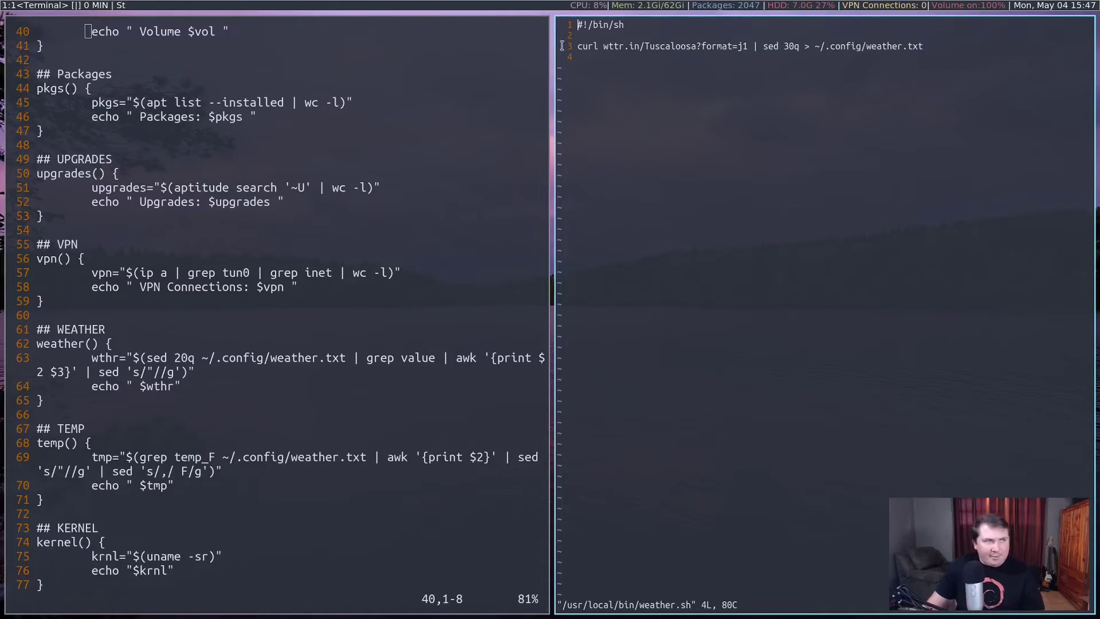
{"action": "left_click_drag", "start_coordinate": [574, 47], "coordinate": [747, 49]}
{"action": "left_click", "coordinate": [805, 69]}
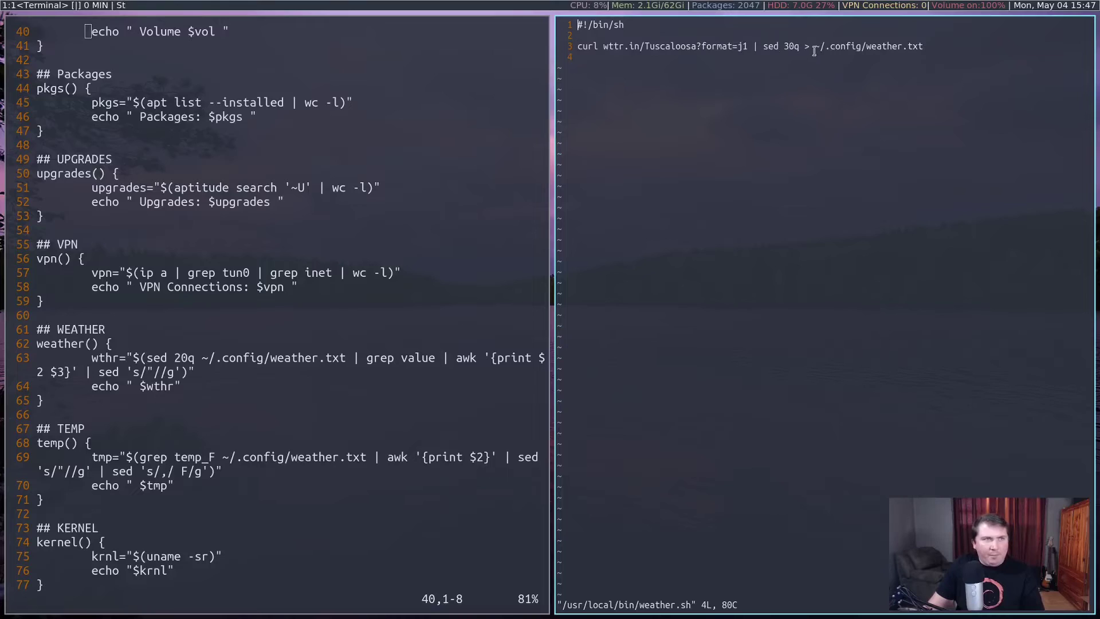
{"action": "left_click_drag", "start_coordinate": [814, 50], "coordinate": [907, 50]}
{"action": "left_click", "coordinate": [904, 67]}
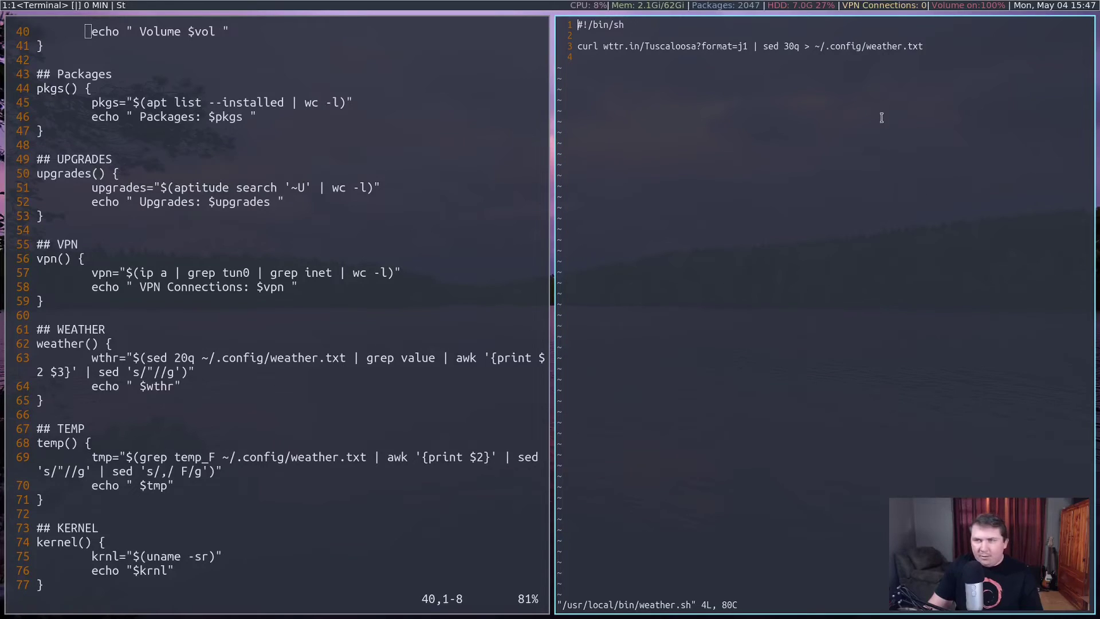
{"action": "type", "text": ":q"}
{"action": "key", "text": "Return"}
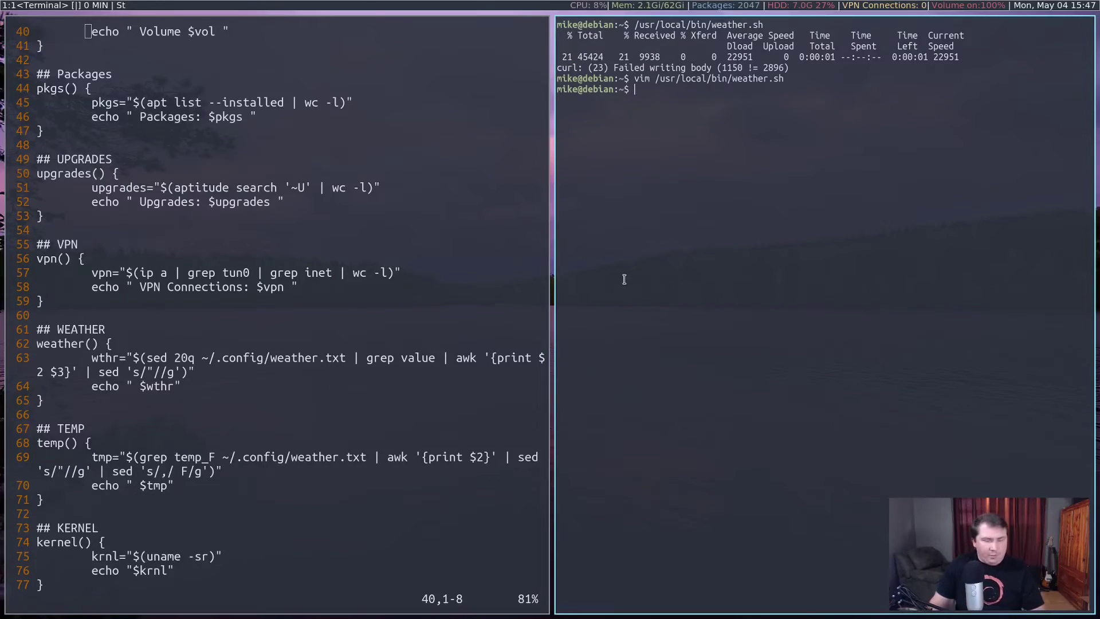
Step: List the .config directory and print the contents of weather.txt, closing the second terminal when done
{"action": "type", "text": "cd .config"}
{"action": "key", "text": "Return"}
{"action": "type", "text": "ls"}
{"action": "key", "text": "Return"}
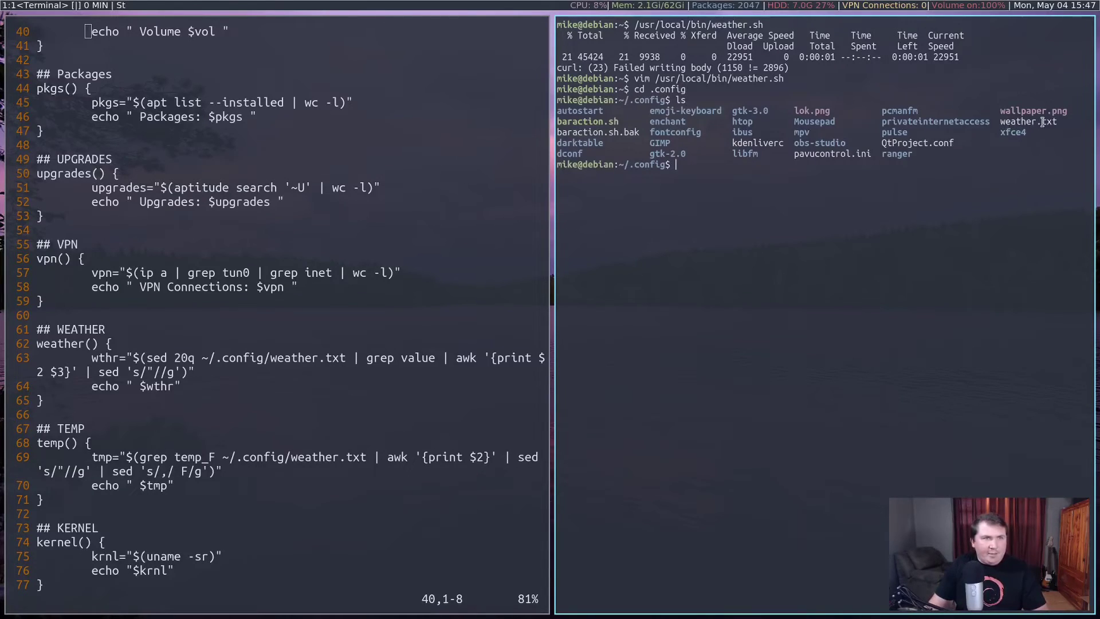
{"action": "type", "text": "ca"}
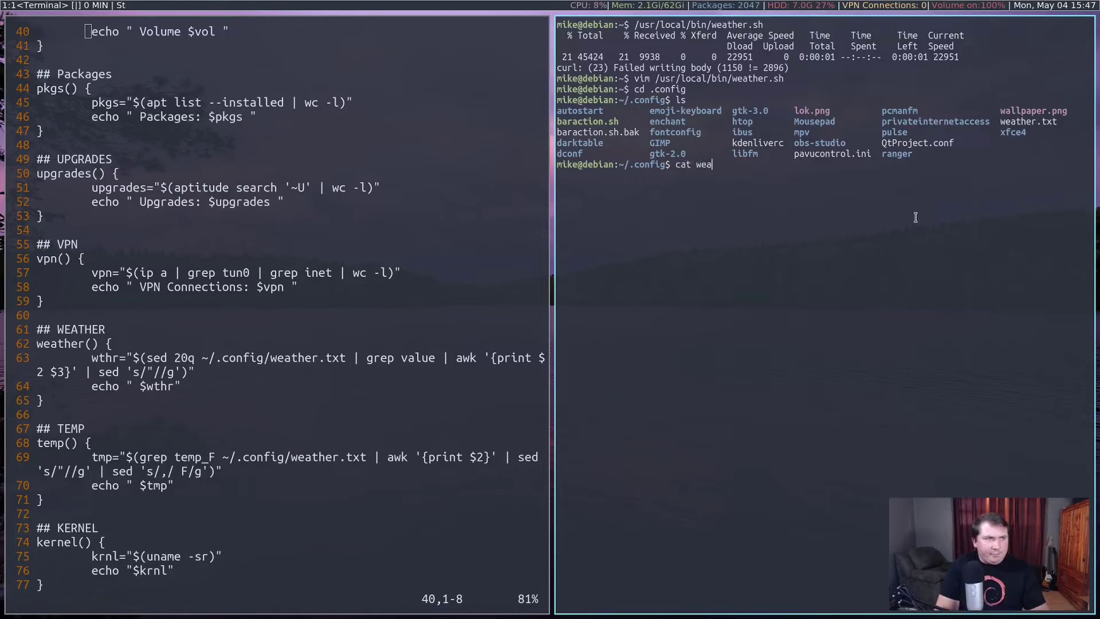
{"action": "type", "text": "t wea"}
{"action": "key", "text": "Tab"}
{"action": "key", "text": "Return"}
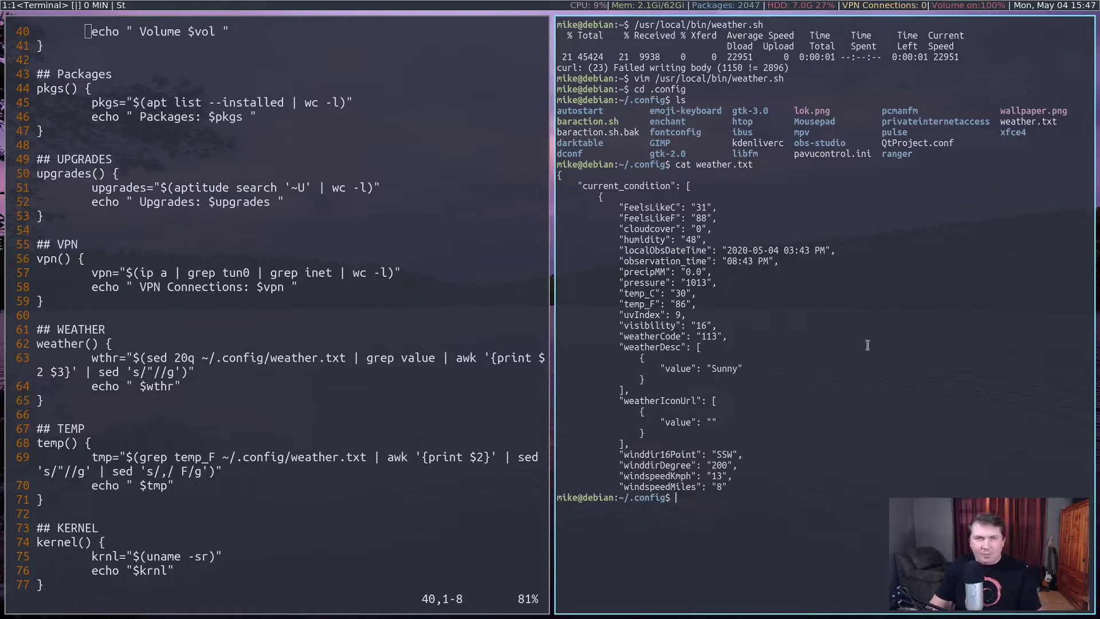
{"action": "key", "text": "ctrl+d"}
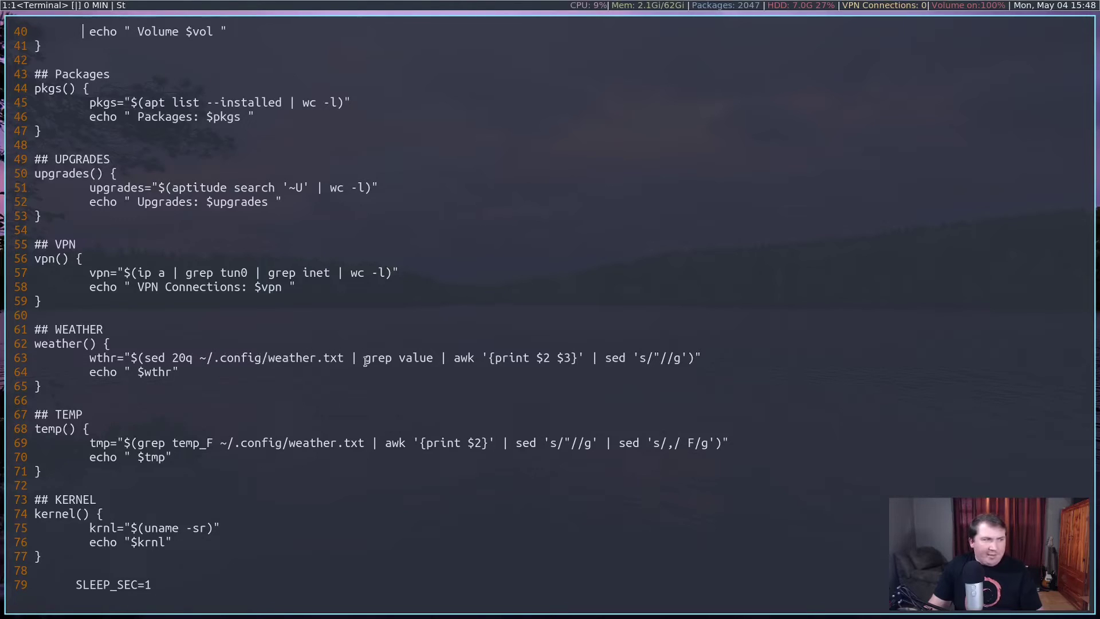
Step: Examine the weather() pipeline on line 63, highlighting grep value, the awk print fields and the quote removed by sed
{"action": "left_click_drag", "start_coordinate": [365, 361], "coordinate": [434, 361]}
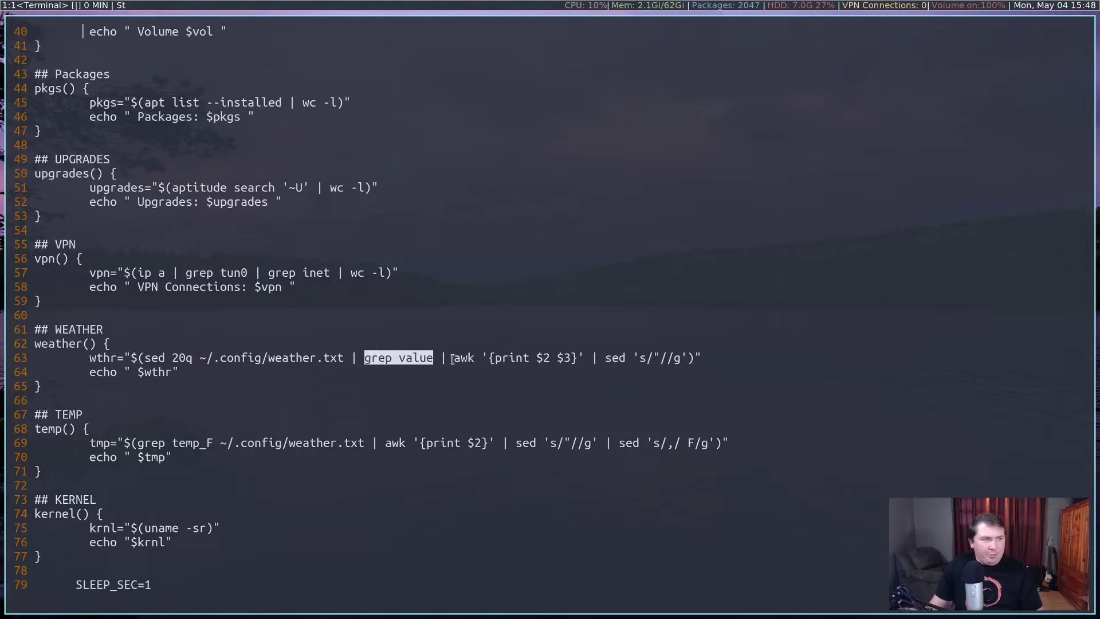
{"action": "left_click_drag", "start_coordinate": [537, 360], "coordinate": [572, 359]}
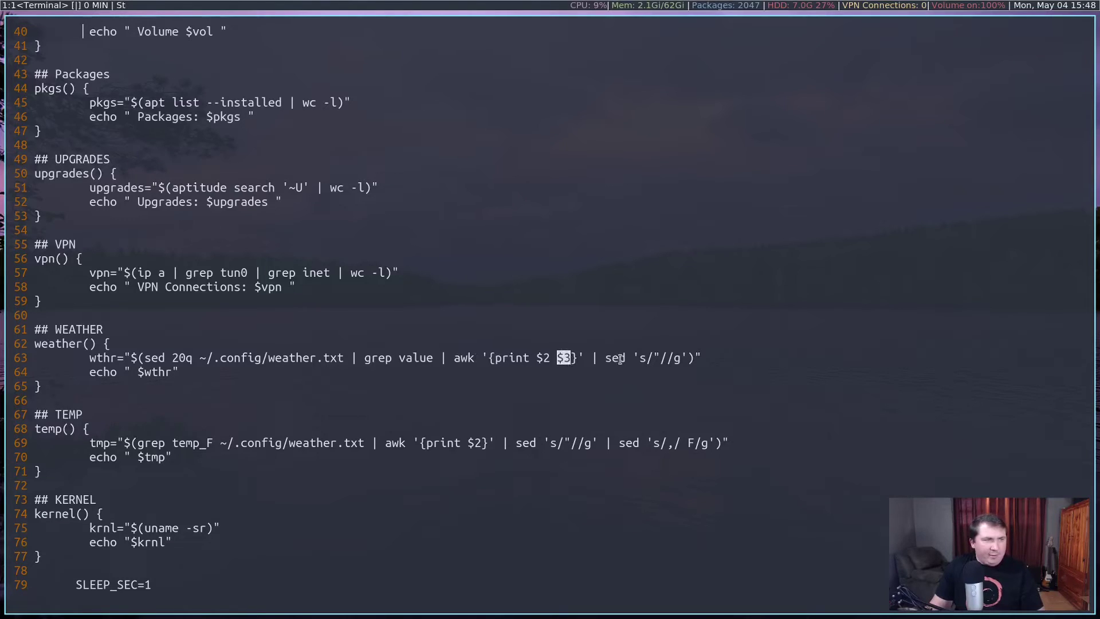
{"action": "left_click", "coordinate": [651, 358]}
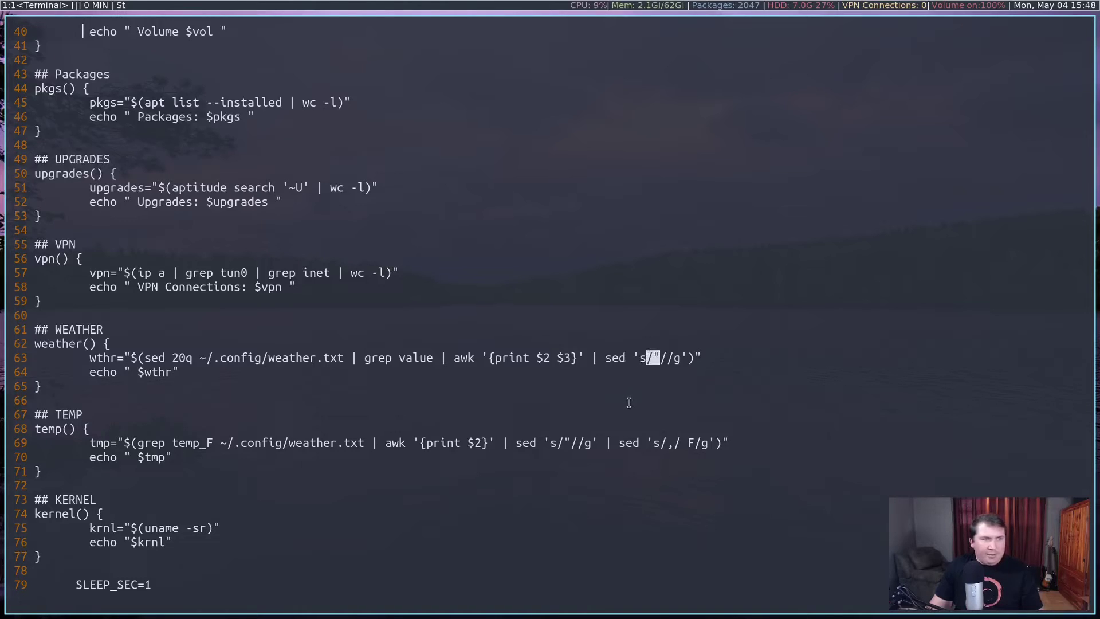
{"action": "triple_click", "coordinate": [629, 399]}
{"action": "left_click", "coordinate": [133, 398]}
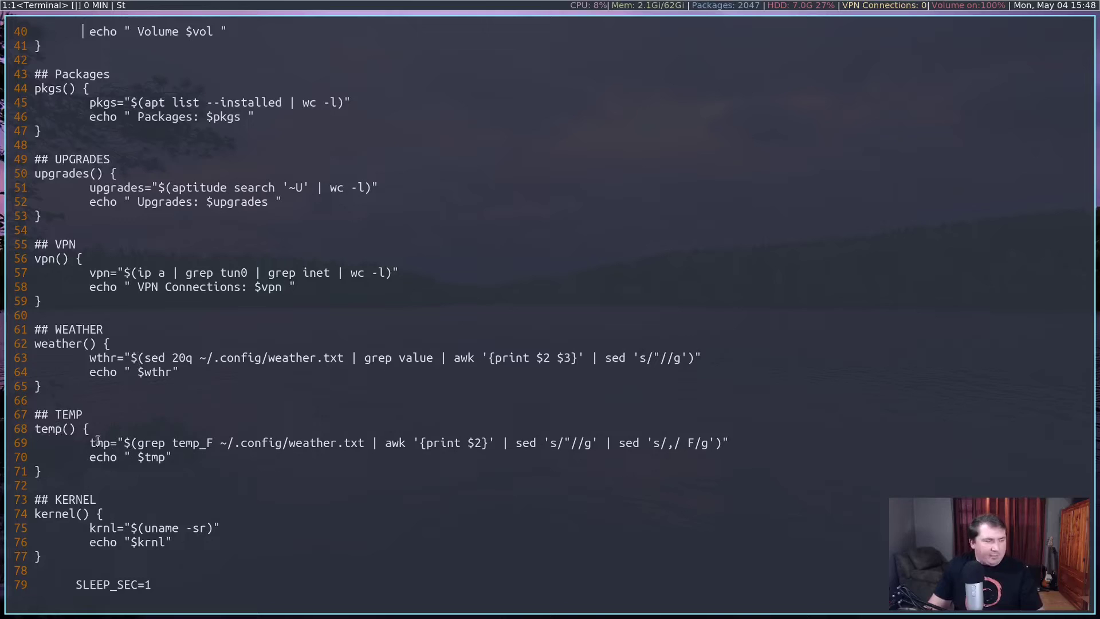
Step: Examine the temp() pipeline on line 69, highlighting weather.txt, grep temp_F, the awk field and both sed substitutions
{"action": "left_click_drag", "start_coordinate": [283, 446], "coordinate": [363, 446]}
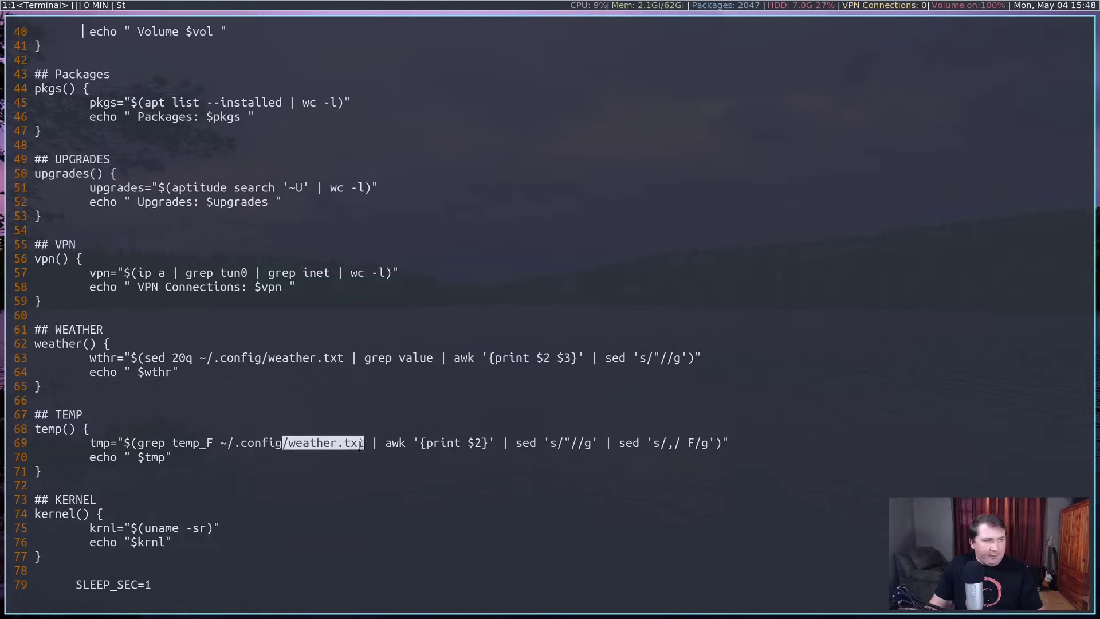
{"action": "left_click", "coordinate": [349, 463]}
{"action": "left_click_drag", "start_coordinate": [132, 444], "coordinate": [208, 446]}
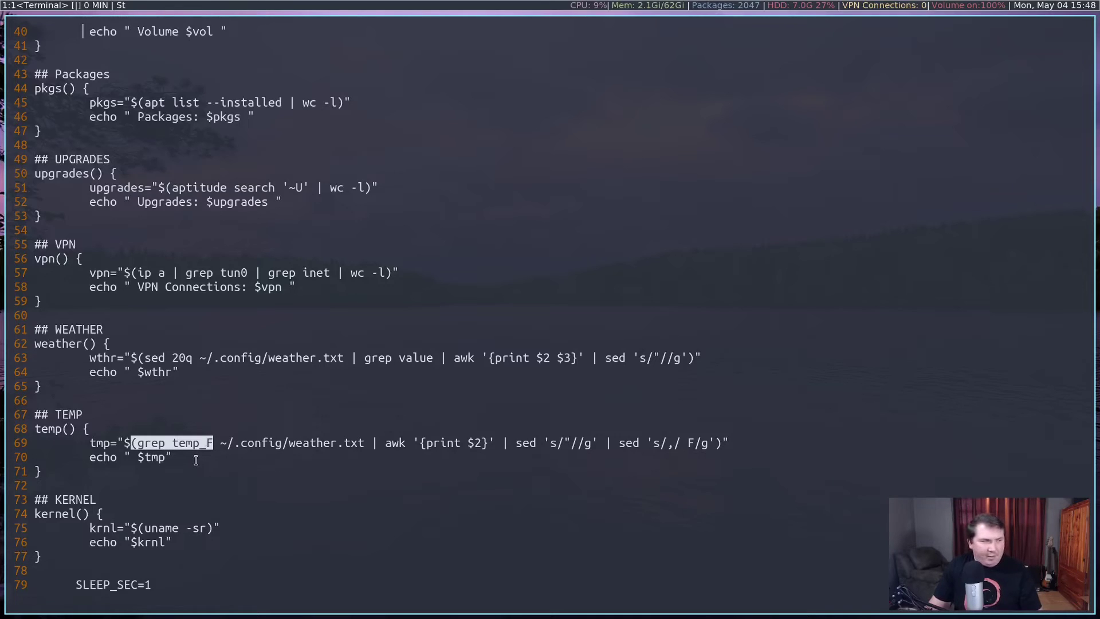
{"action": "left_click_drag", "start_coordinate": [384, 446], "coordinate": [487, 445]}
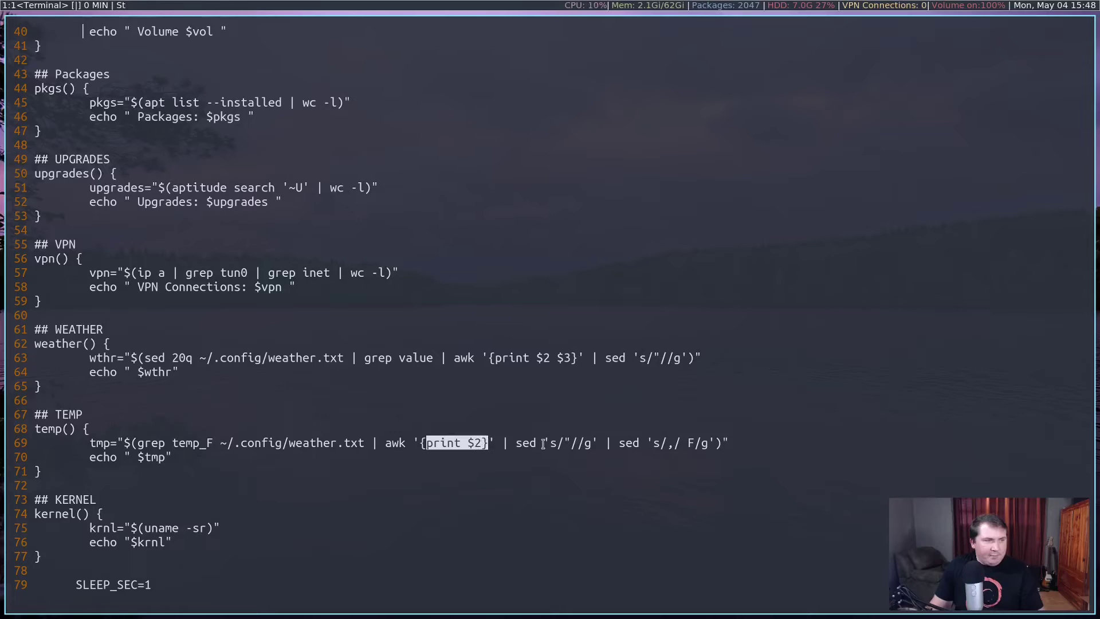
{"action": "left_click_drag", "start_coordinate": [559, 444], "coordinate": [571, 445]}
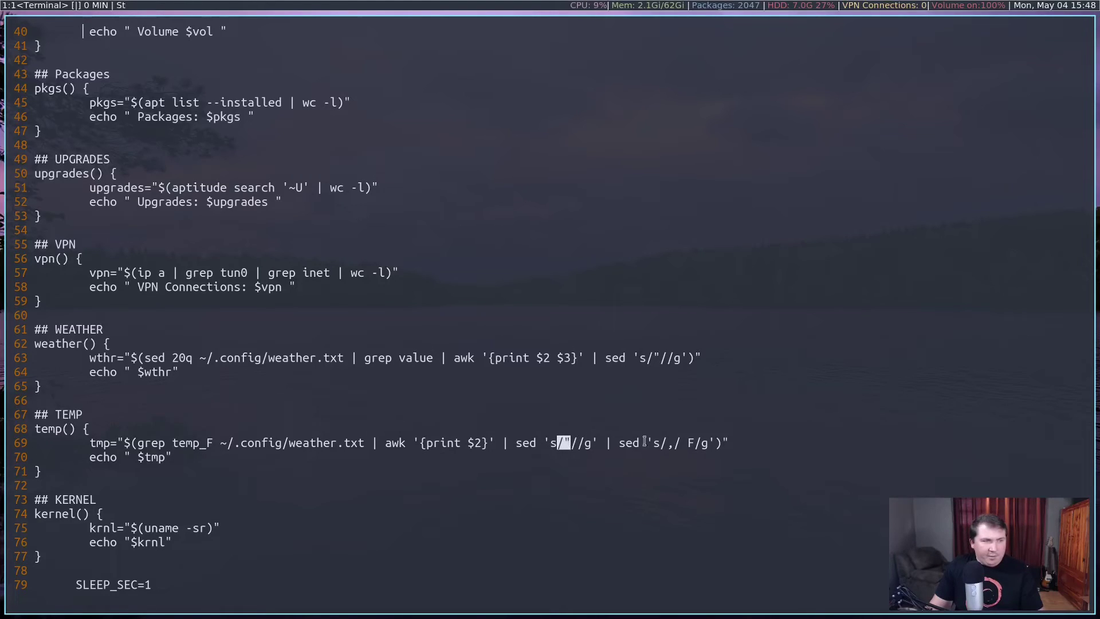
{"action": "left_click", "coordinate": [669, 442]}
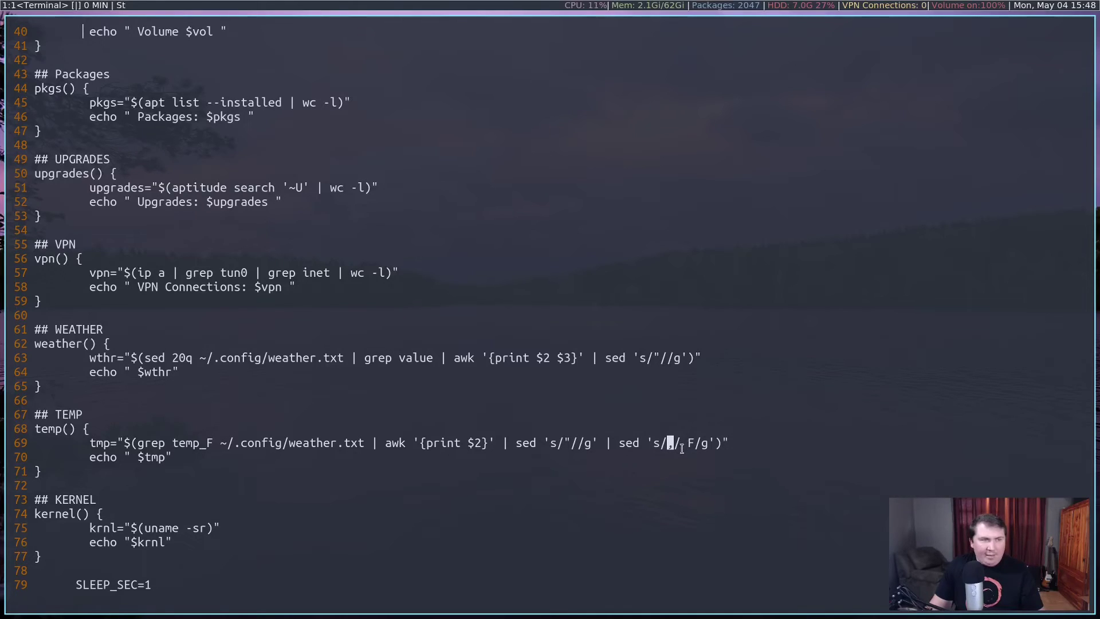
Step: Comment out the coloured echo on line 82, uncomment the plain echo with weather and temp on line 83, and save baraction.sh
{"action": "scroll", "coordinate": [150, 493], "scroll_direction": "down", "scroll_amount": 1}
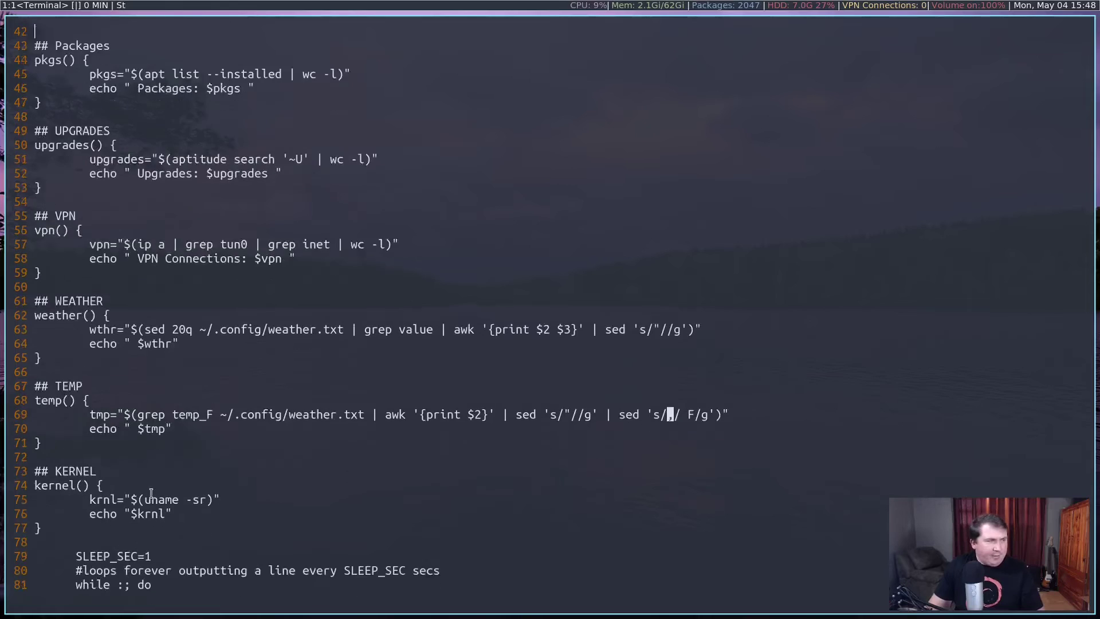
{"action": "scroll", "coordinate": [150, 493], "scroll_direction": "down", "scroll_amount": 6}
{"action": "key", "text": "i"}
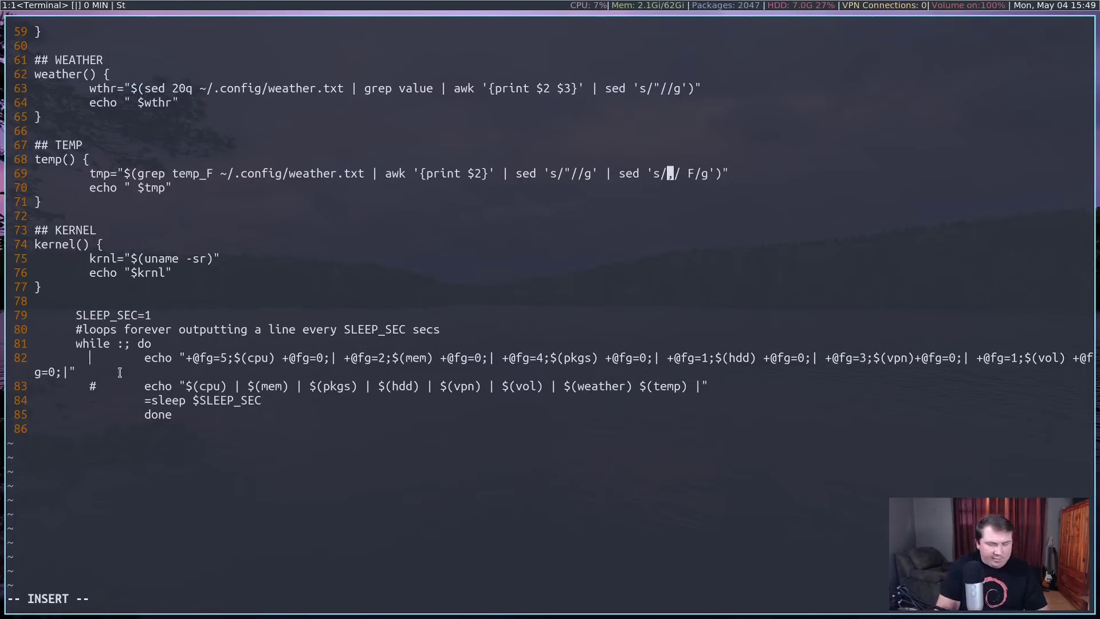
{"action": "type", "text": "#"}
{"action": "key", "text": "Delete"}
{"action": "key", "text": "Escape"}
{"action": "type", "text": ":w"}
{"action": "key", "text": "Return"}
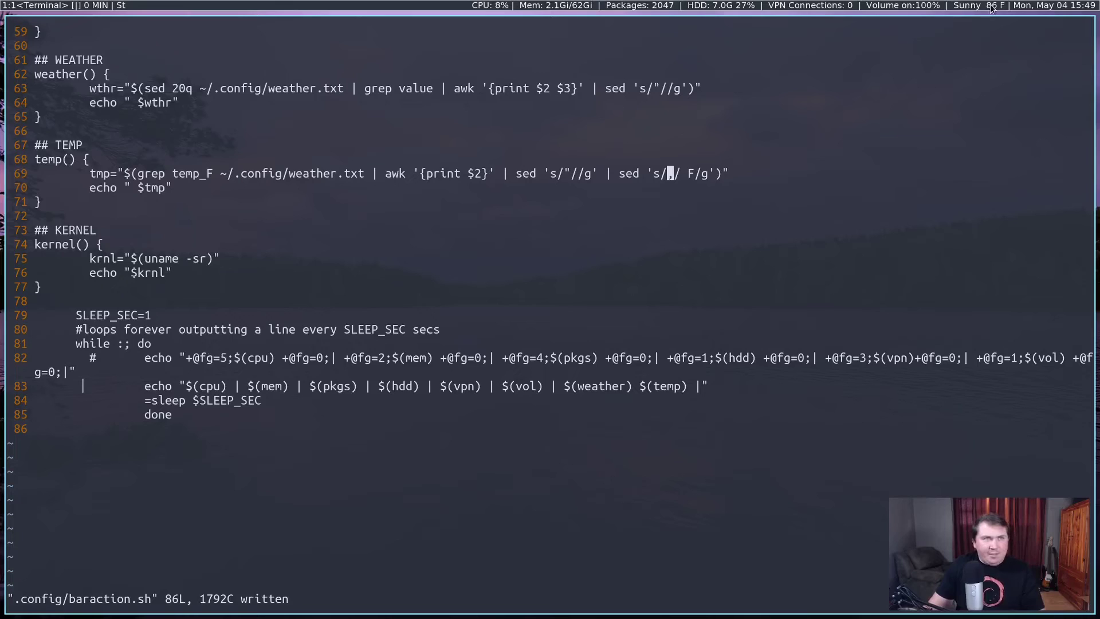
Step: Quit baraction.sh, run weather.sh from the shell to refresh the weather data, and clear the terminal
{"action": "scroll", "coordinate": [442, 510], "scroll_direction": "down", "scroll_amount": 1}
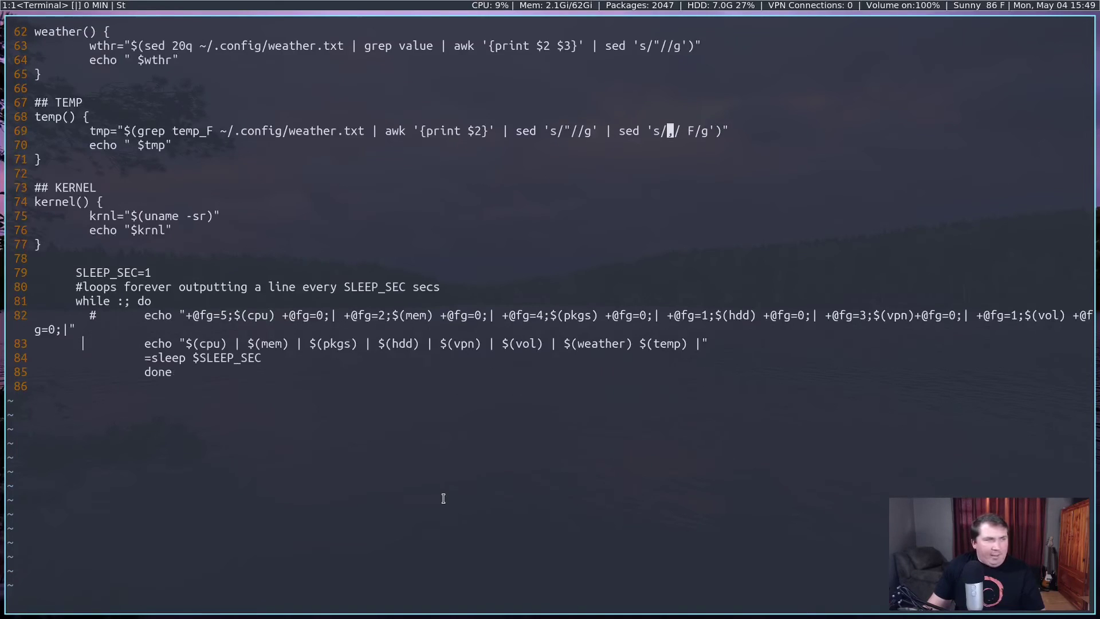
{"action": "scroll", "coordinate": [442, 510], "scroll_direction": "up", "scroll_amount": 1}
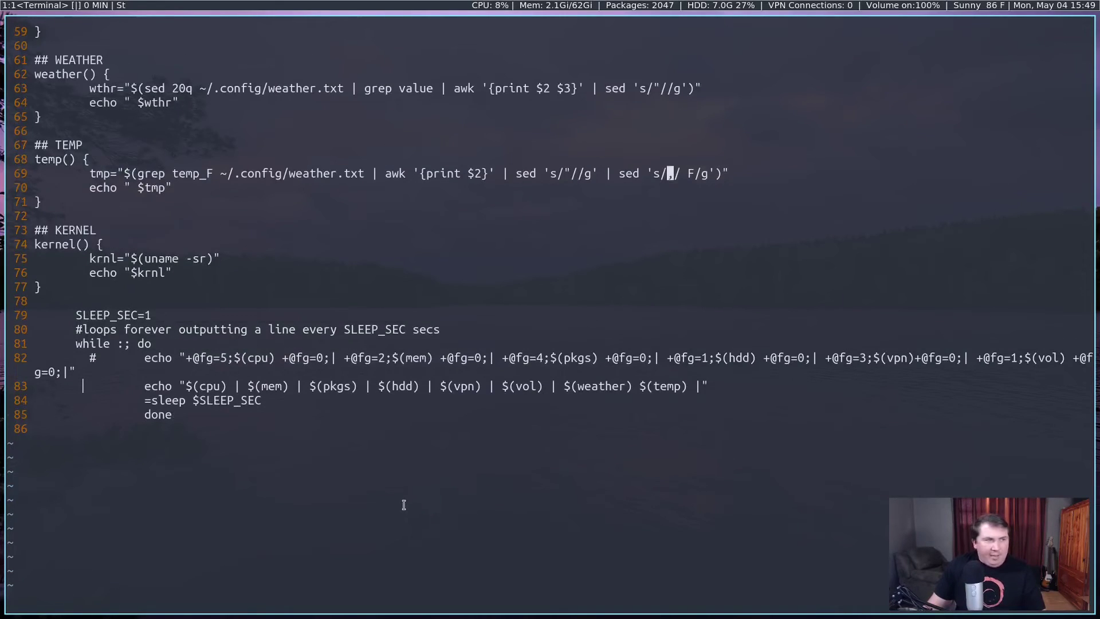
{"action": "scroll", "coordinate": [419, 513], "scroll_direction": "up", "scroll_amount": 1}
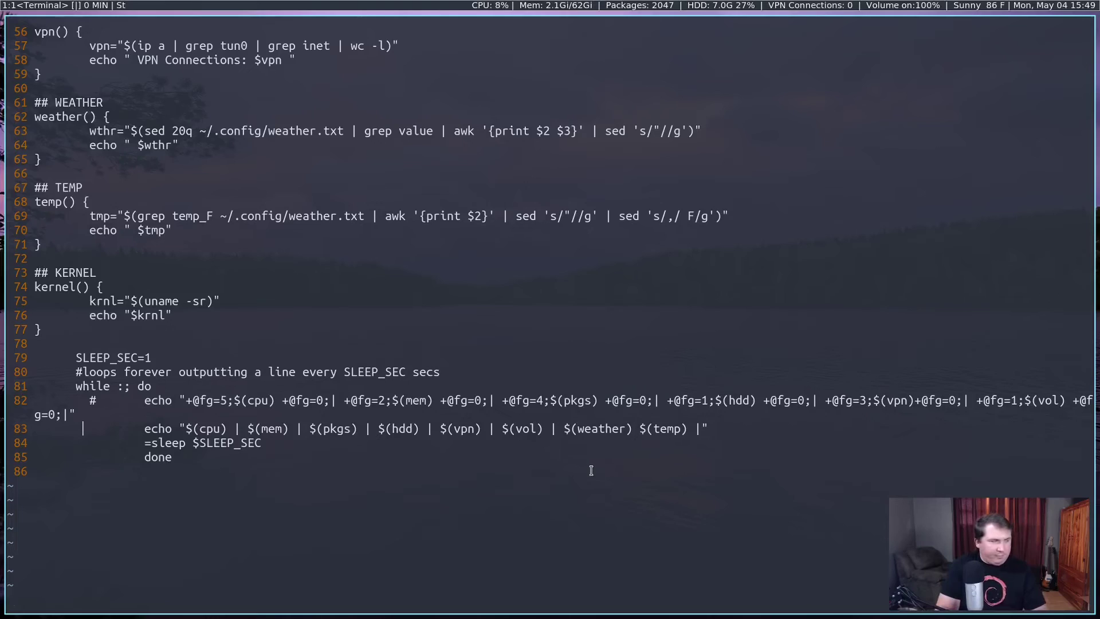
{"action": "type", "text": ":q"}
{"action": "key", "text": "Return"}
{"action": "type", "text": "weather"}
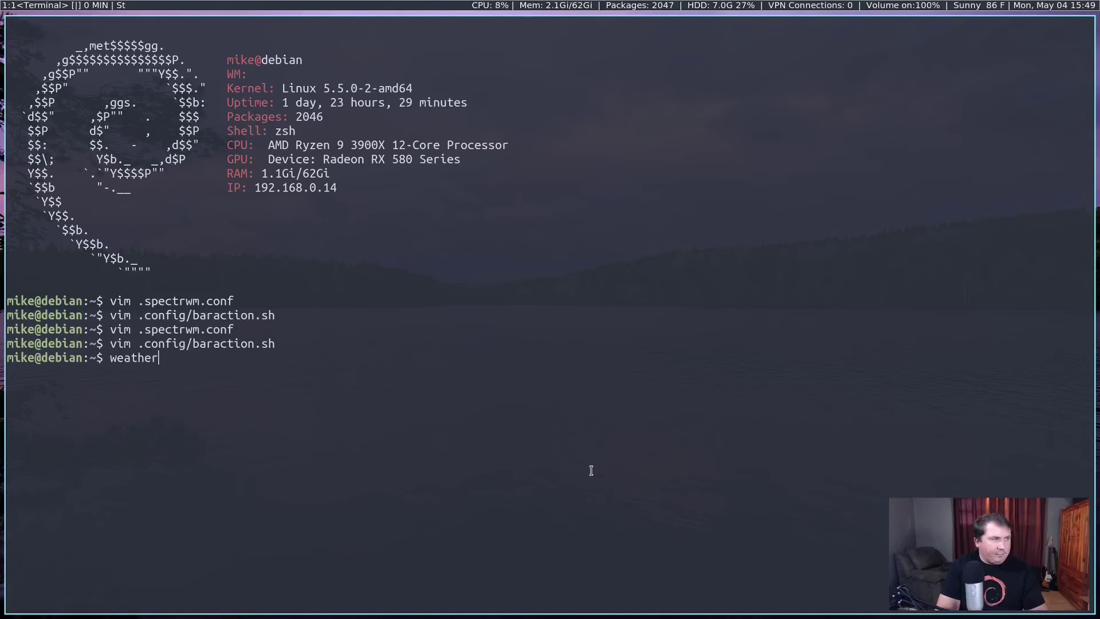
{"action": "type", "text": ".sh"}
{"action": "key", "text": "Return"}
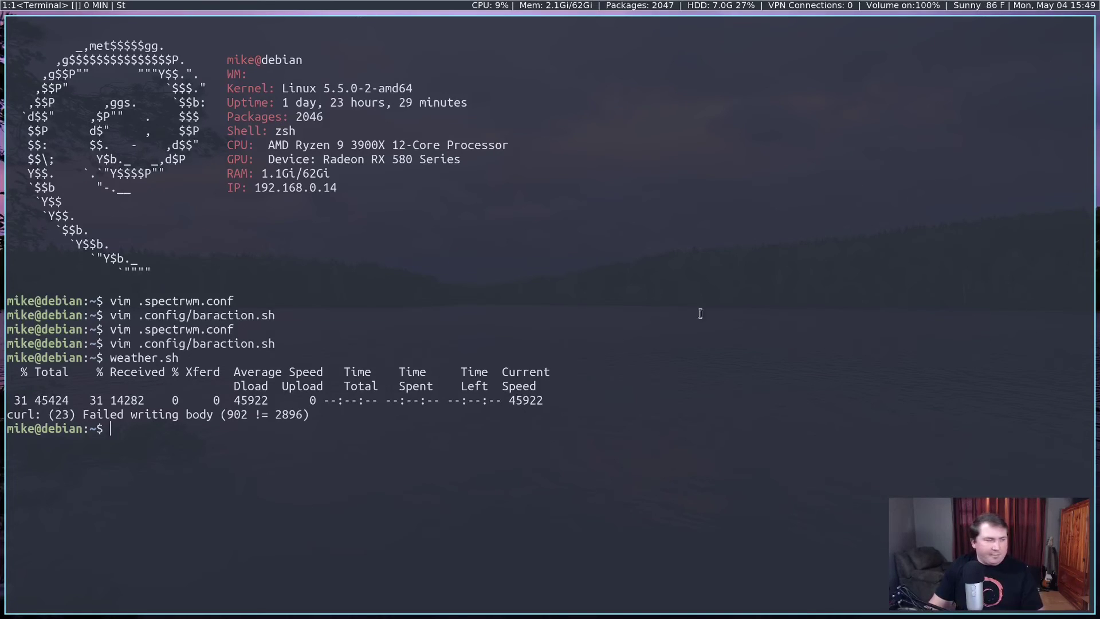
{"action": "key", "text": "ctrl+l"}
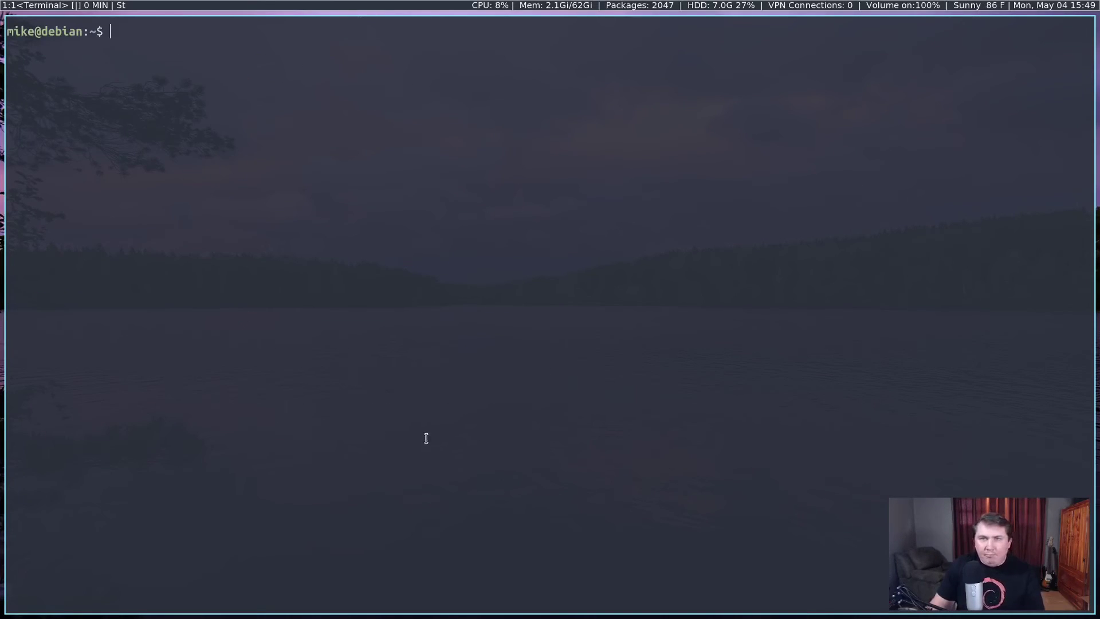